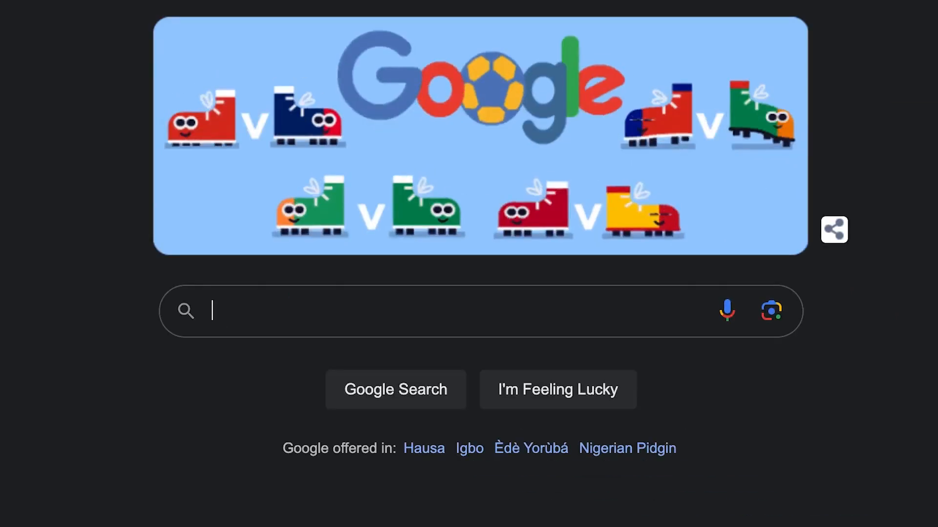
- Search the web for "obs studio" and get the macOS download from the official OBS Studio site
type("obs studio")
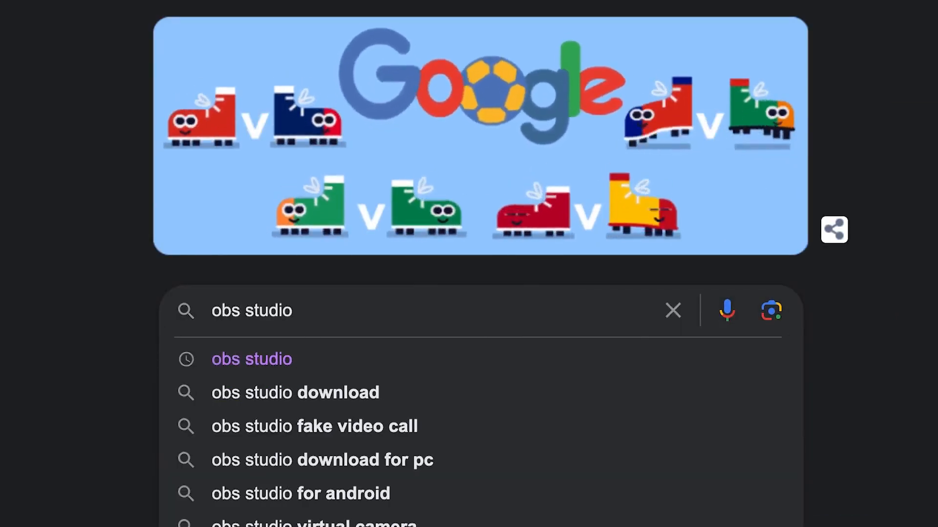
key("Return")
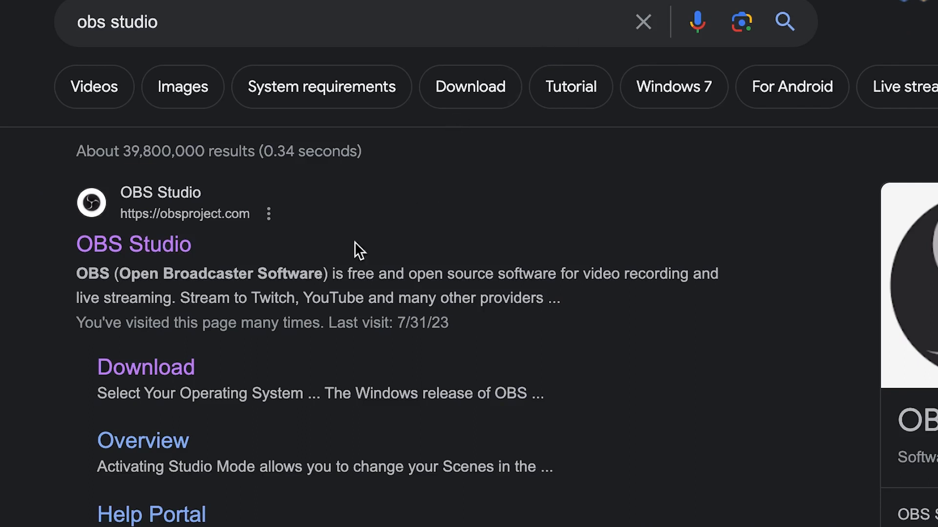
left_click(133, 242)
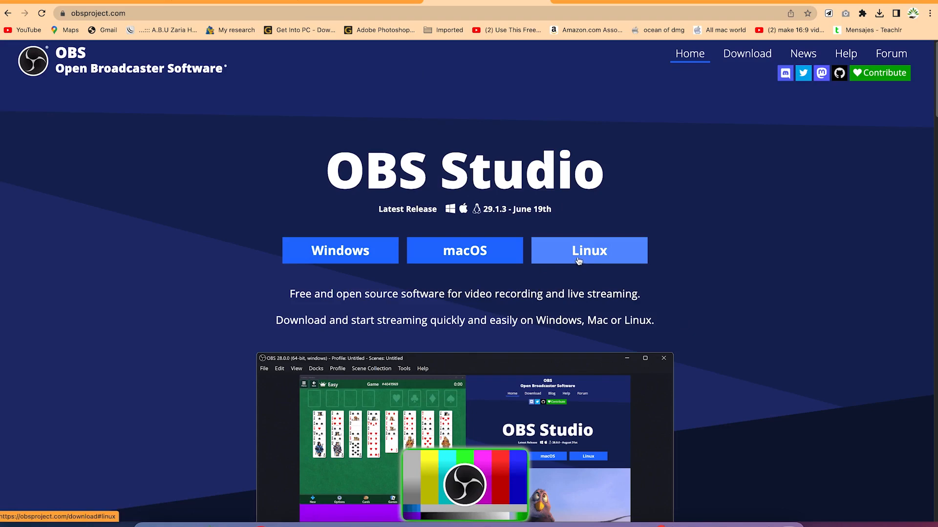
left_click(490, 262)
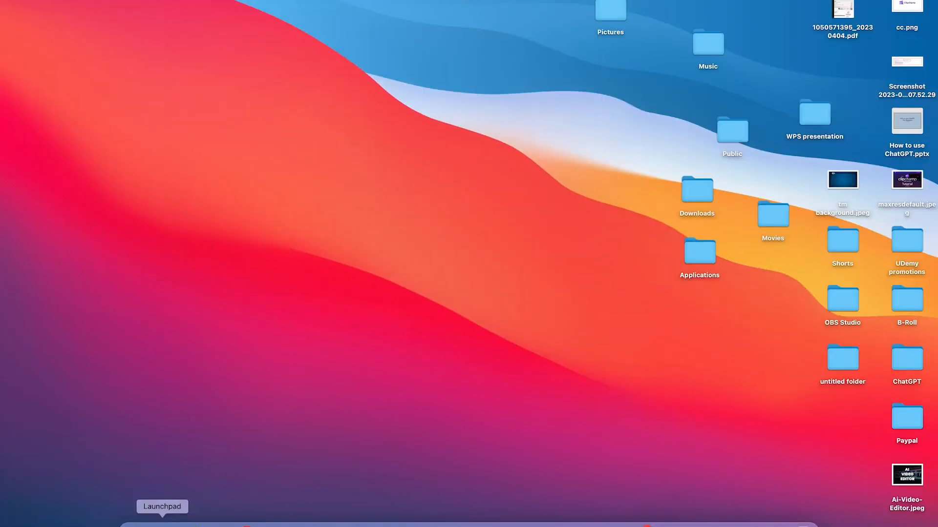
- Launch OBS from the installed applications
left_click(162, 520)
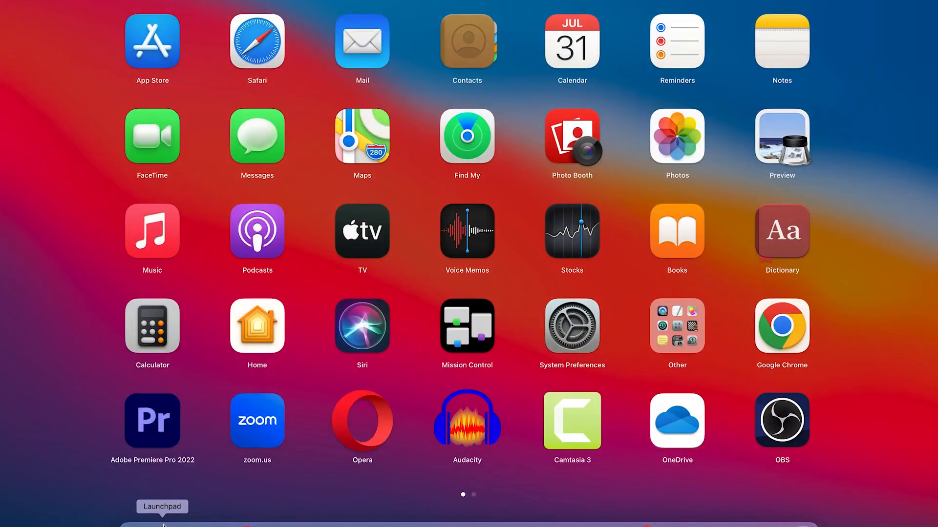
scroll(289, 251, "right", 3)
left_click(464, 52)
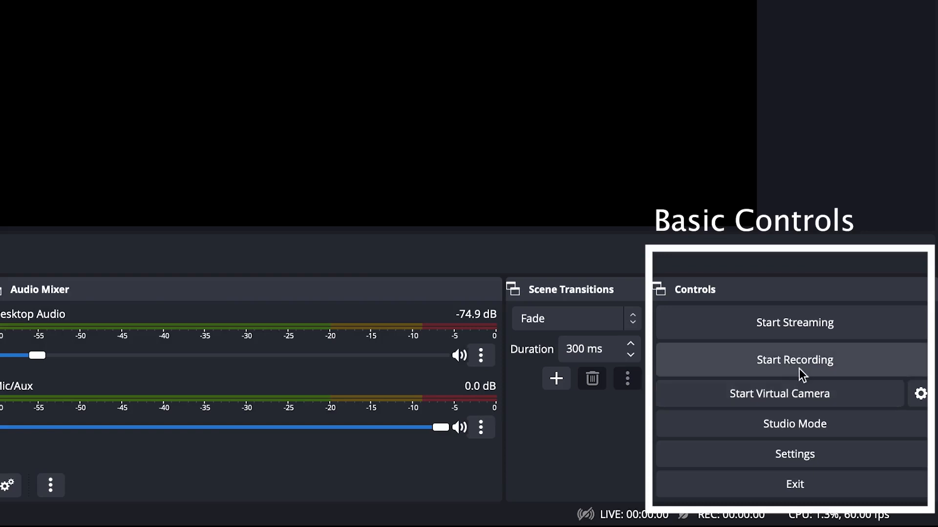
- Examine Studio Mode and the options of its Cut quick transition, and return to the normal single preview
left_click(812, 424)
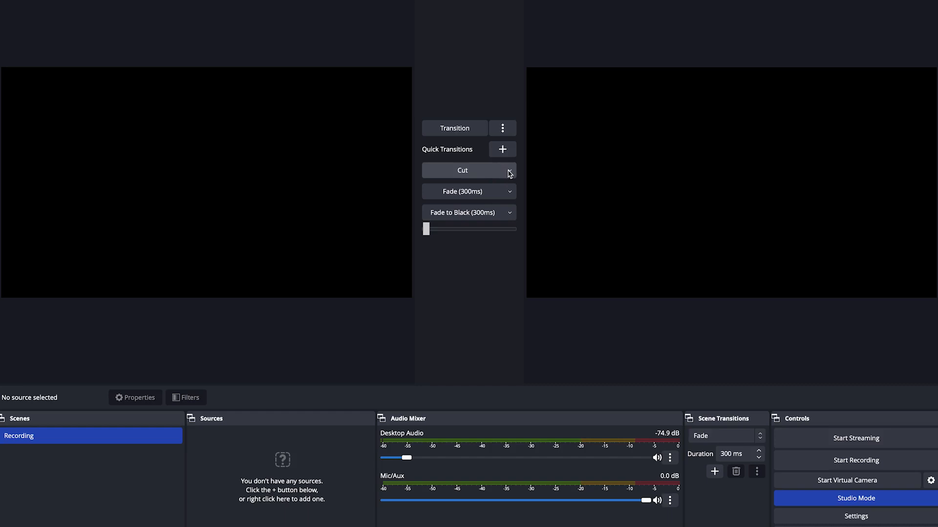
left_click(508, 171)
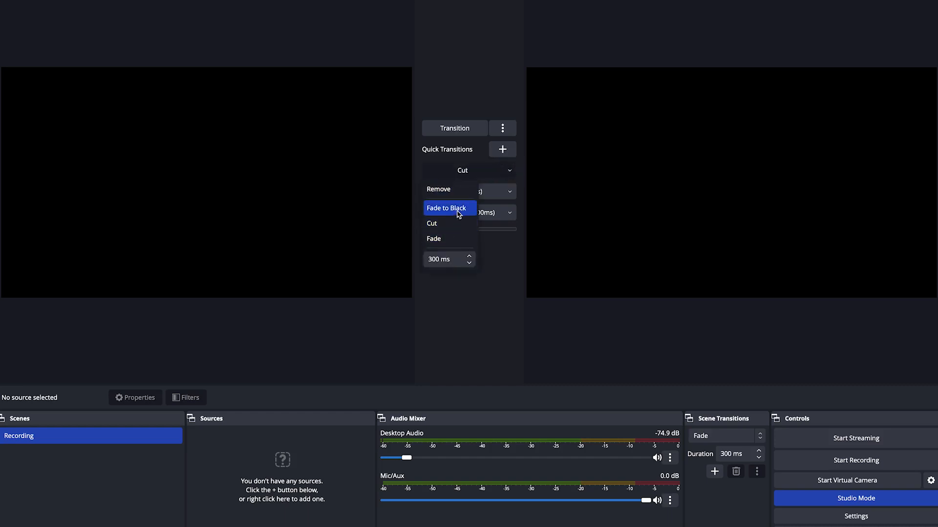
left_click(498, 281)
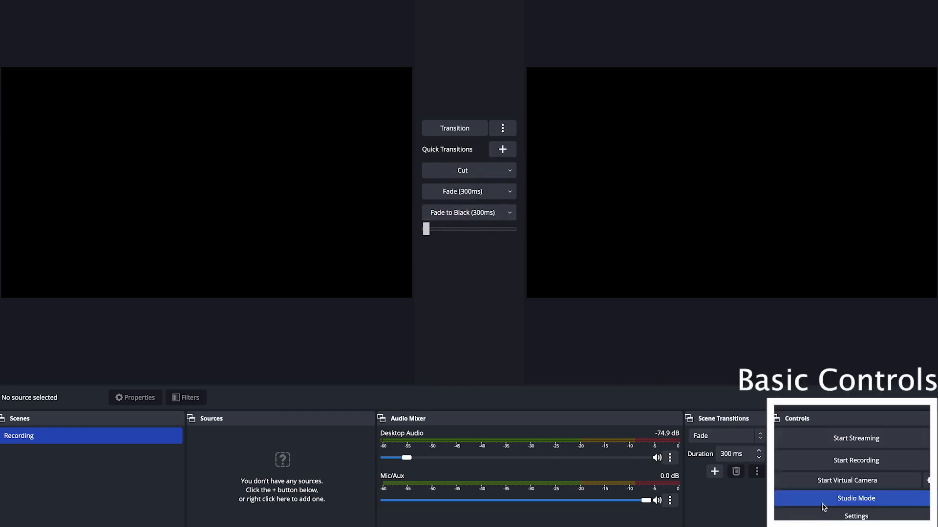
left_click(838, 516)
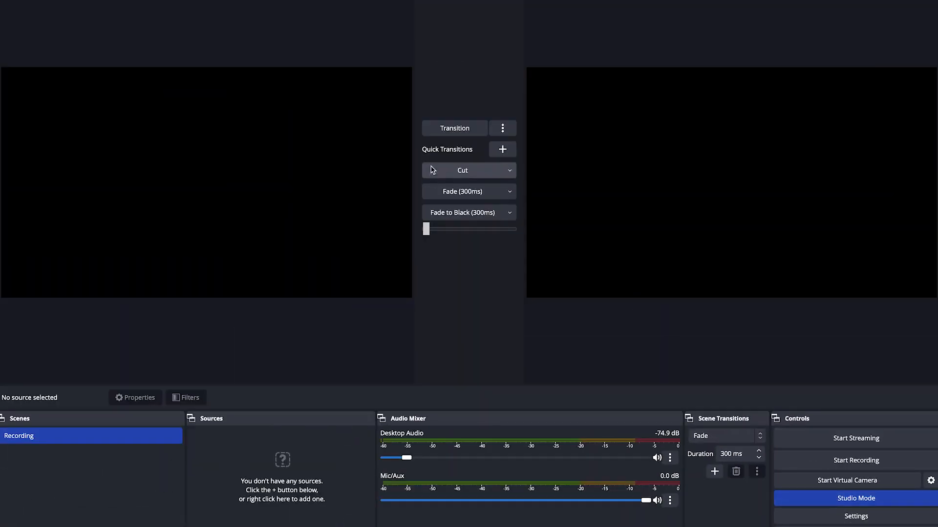
left_click(856, 504)
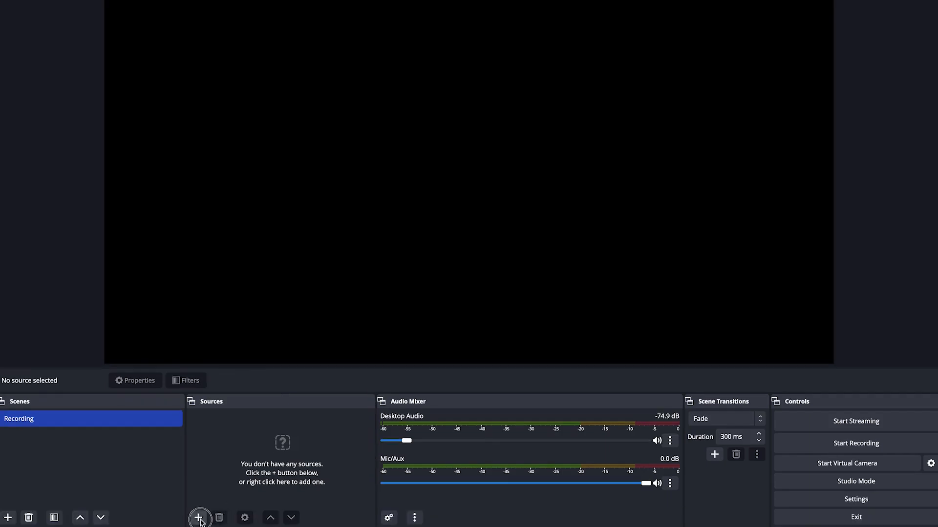
- Examine the source types that can be added to the Recording scene and the categories in the Settings dialog
left_click(198, 517)
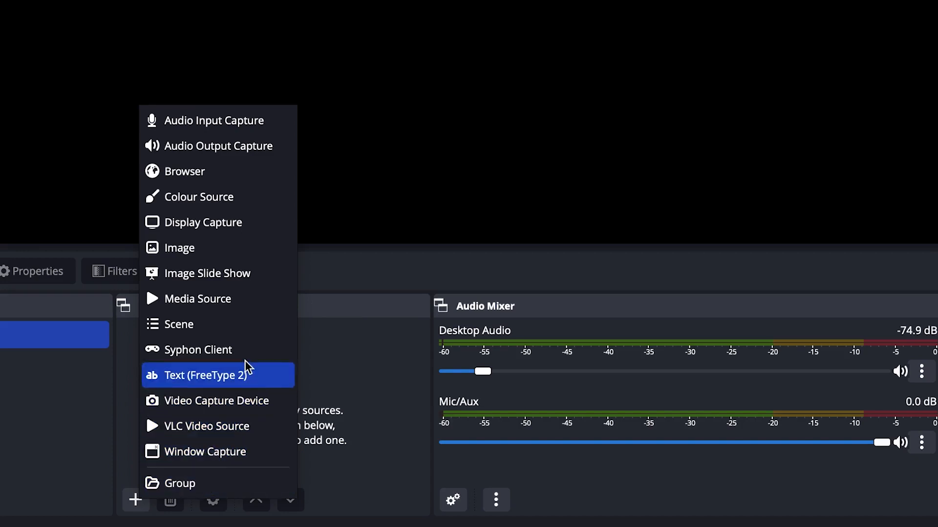
left_click(370, 310)
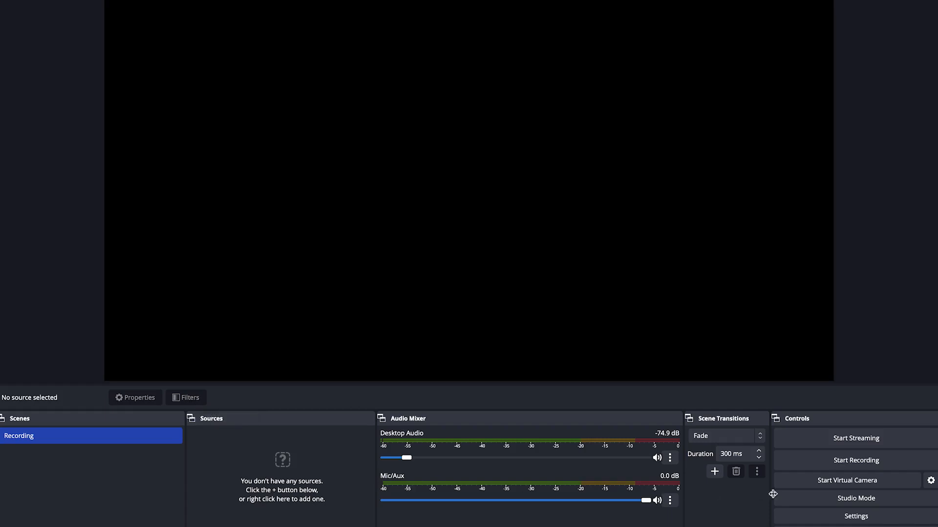
left_click(852, 523)
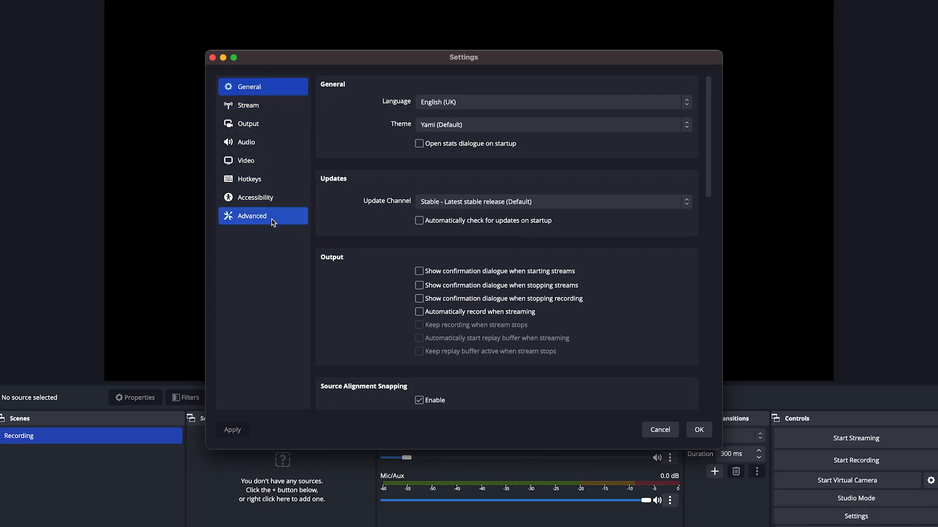
left_click(665, 430)
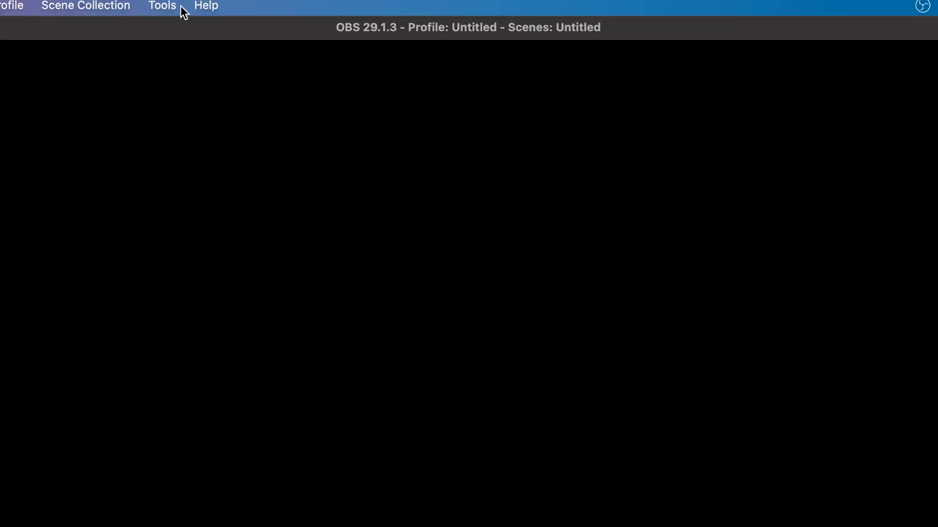
- Start the Auto-Configuration Wizard and choose to optimise just for recording, without streaming
left_click(178, 7)
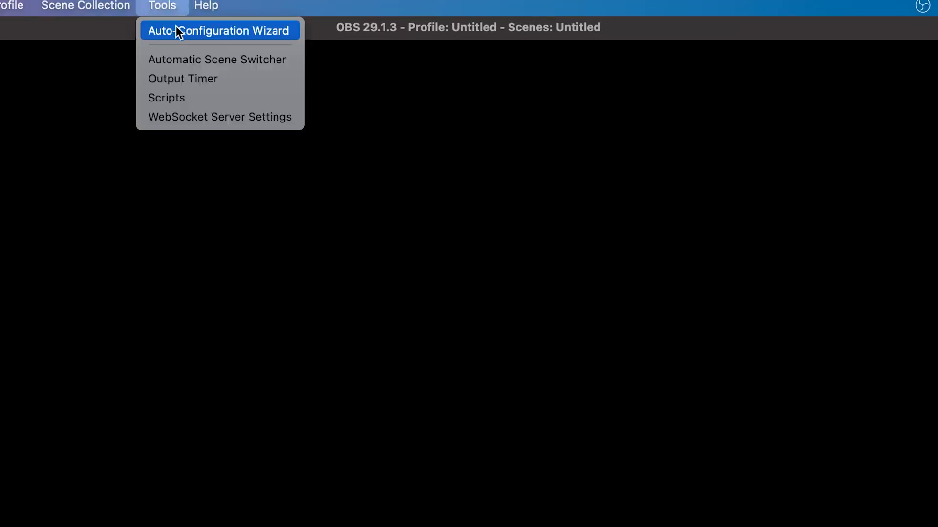
left_click(181, 33)
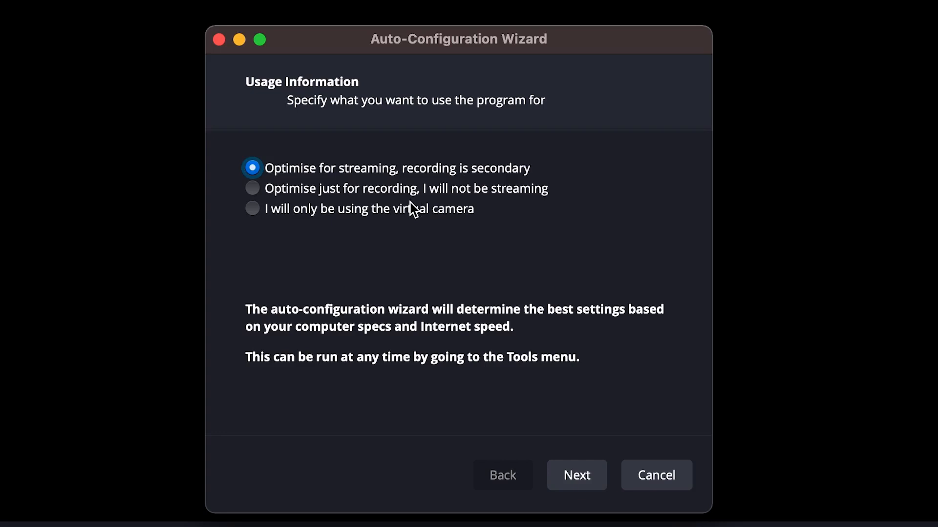
left_click(404, 192)
left_click(590, 472)
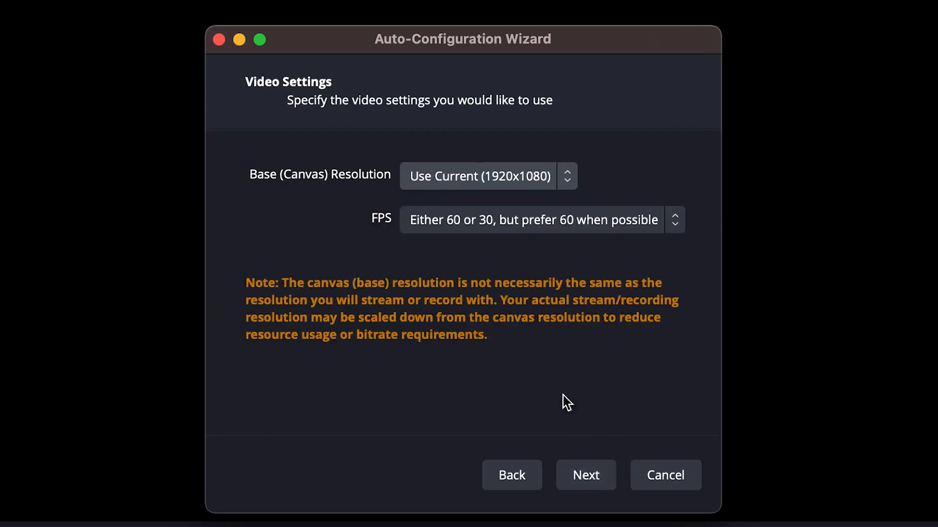
- Set the wizard's FPS to 30, run its test and apply the recommended settings
left_click(606, 216)
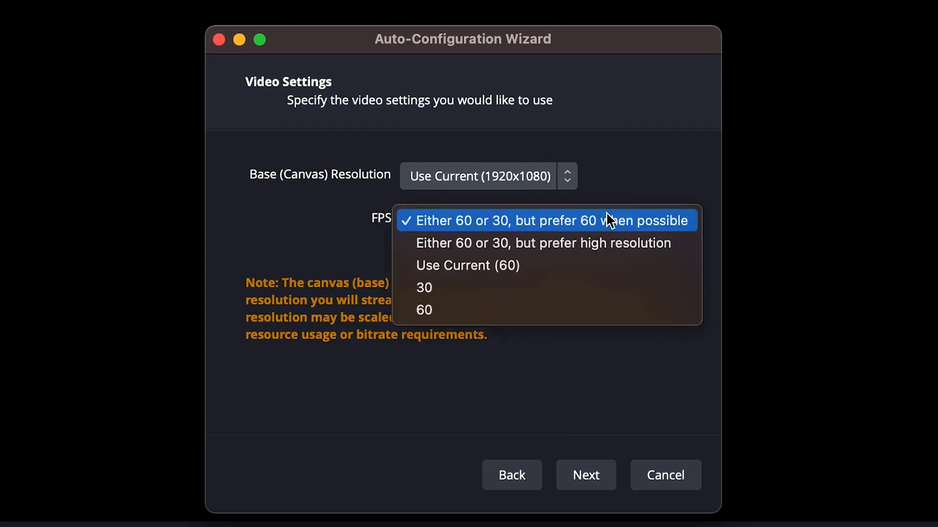
left_click(575, 293)
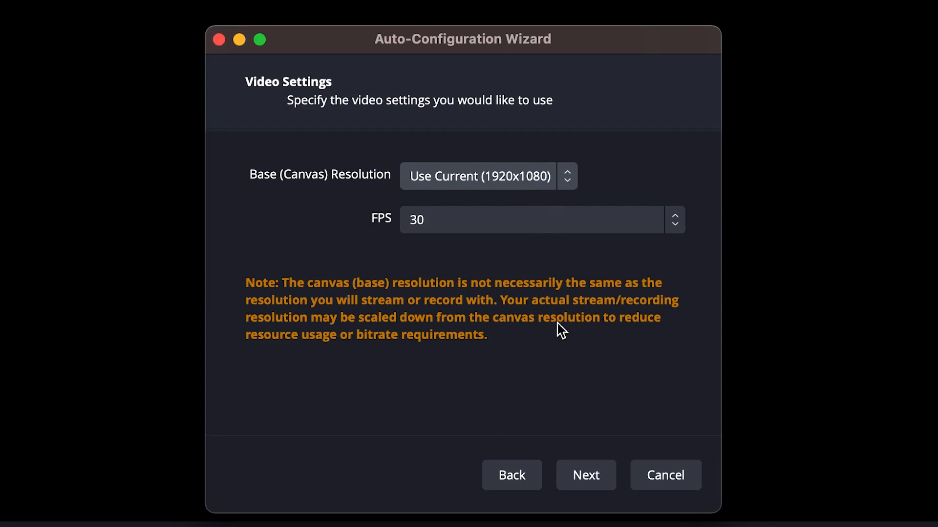
left_click(583, 476)
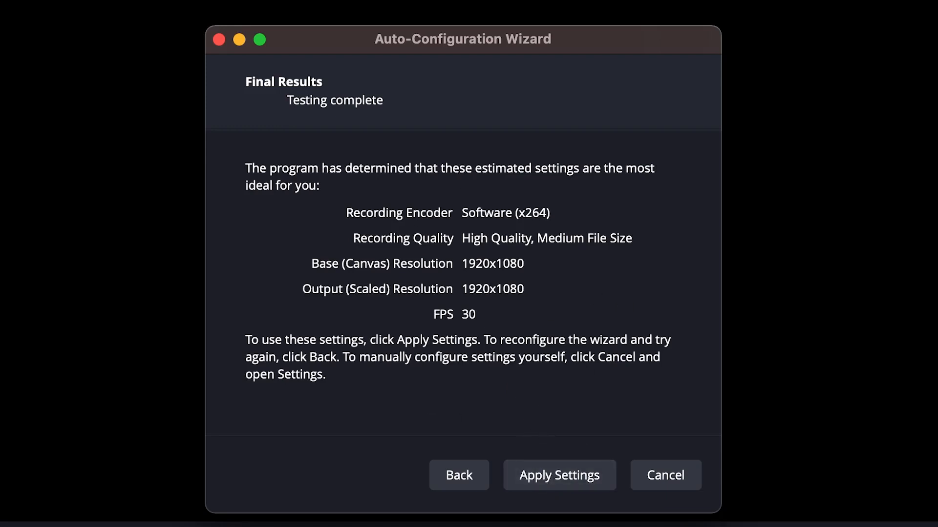
left_click(537, 486)
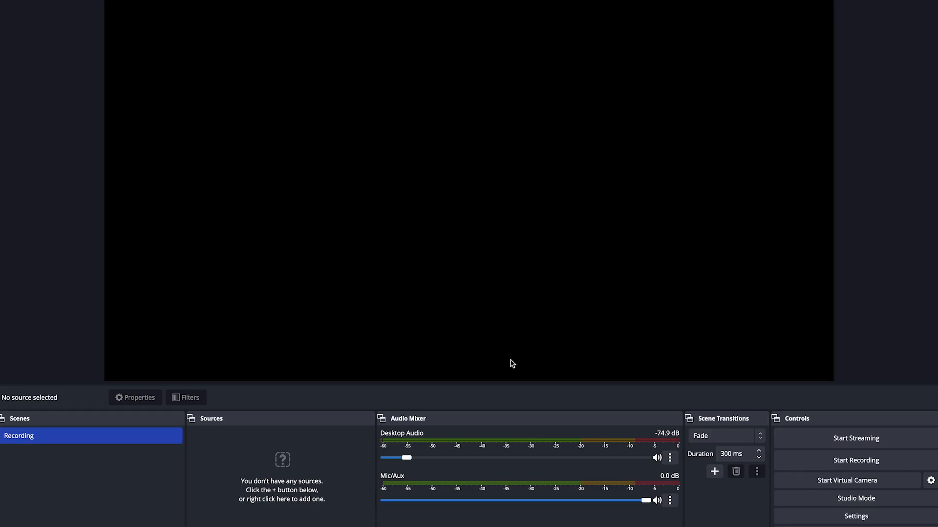
- Open the General settings and examine the available interface languages
left_click(855, 517)
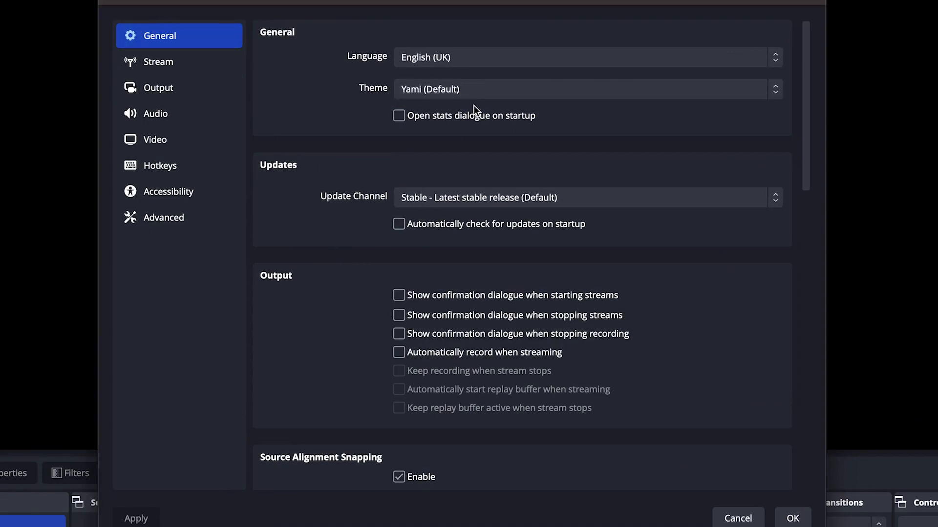
left_click(517, 90)
left_click(347, 60)
left_click(520, 56)
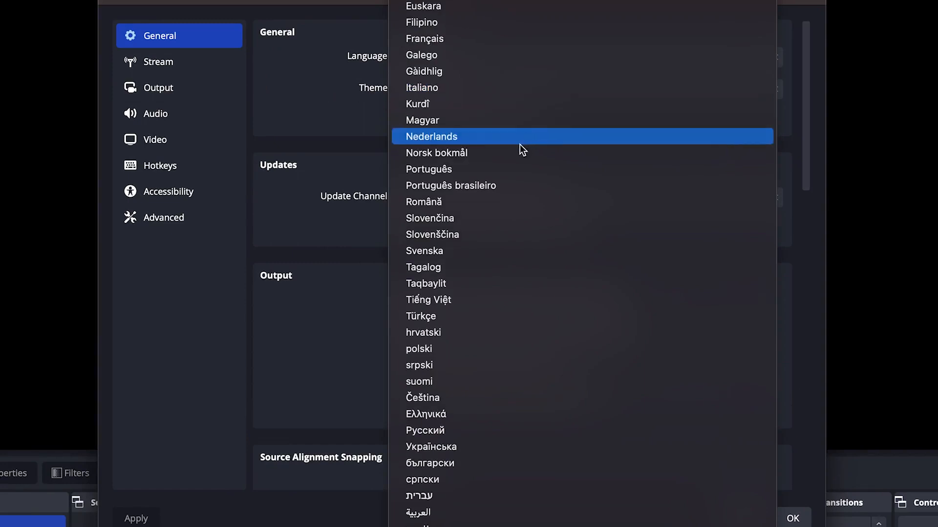
left_click(295, 91)
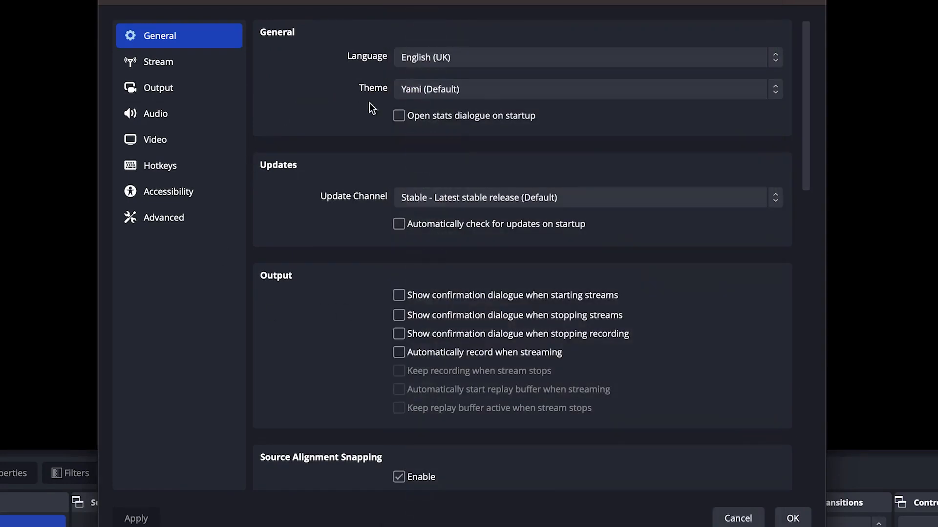
- Try the Dark theme, and switch the interface back to Yami (Default)
left_click(489, 90)
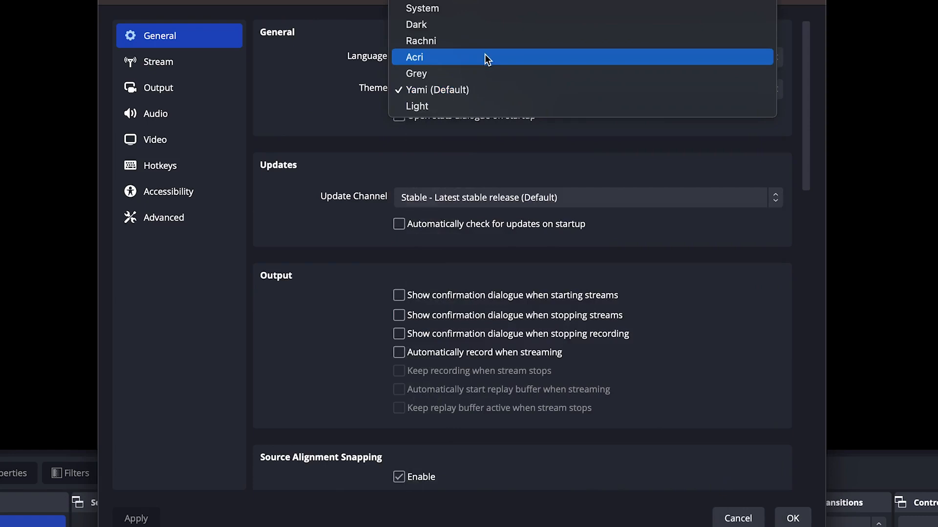
left_click(483, 20)
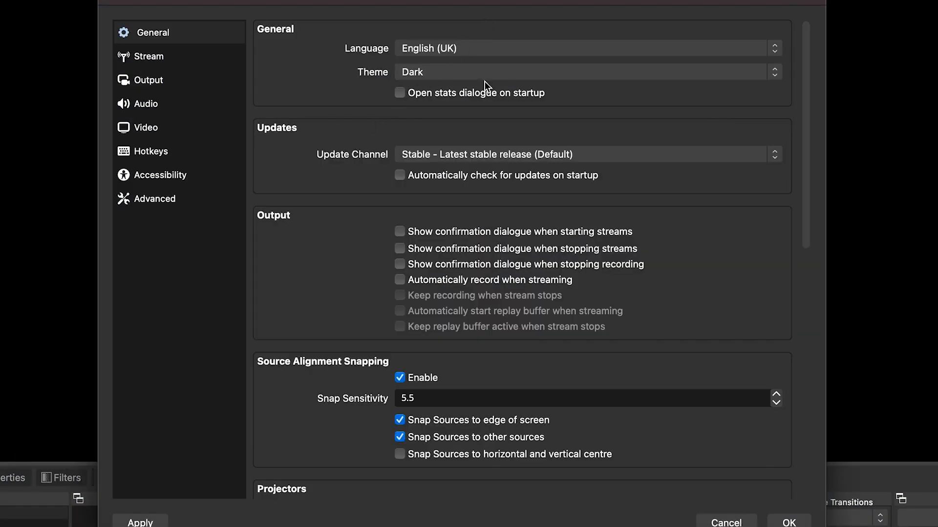
left_click(495, 70)
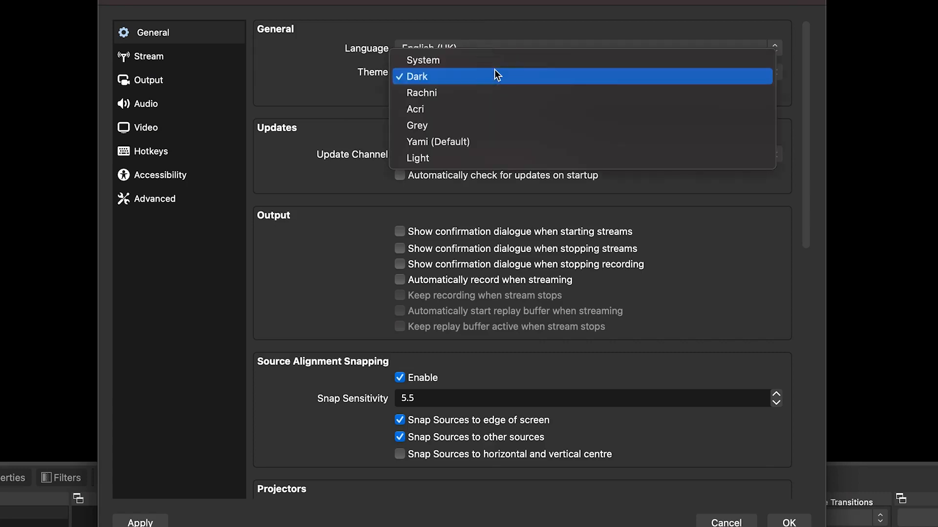
left_click(511, 143)
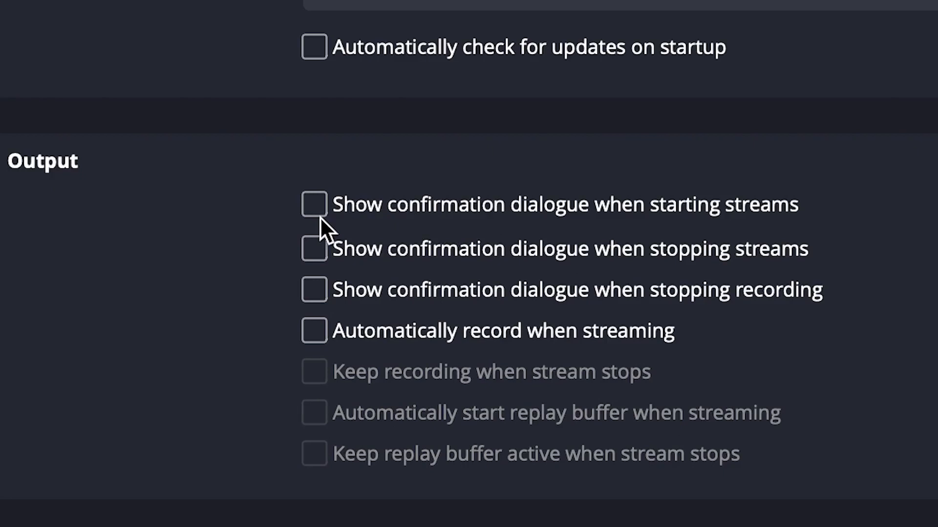
- Enable confirmation dialogues for starting streams, stopping streams and stopping recording
left_click(314, 203)
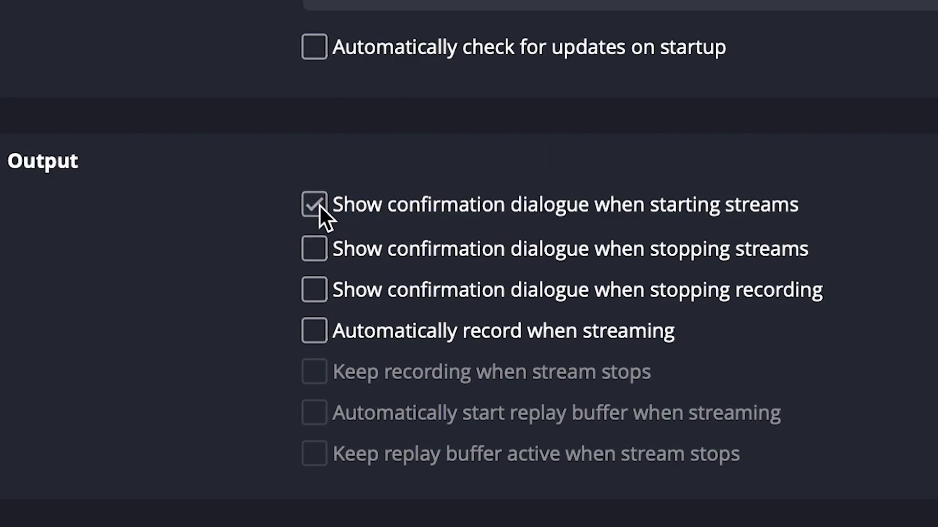
left_click(314, 250)
left_click(316, 297)
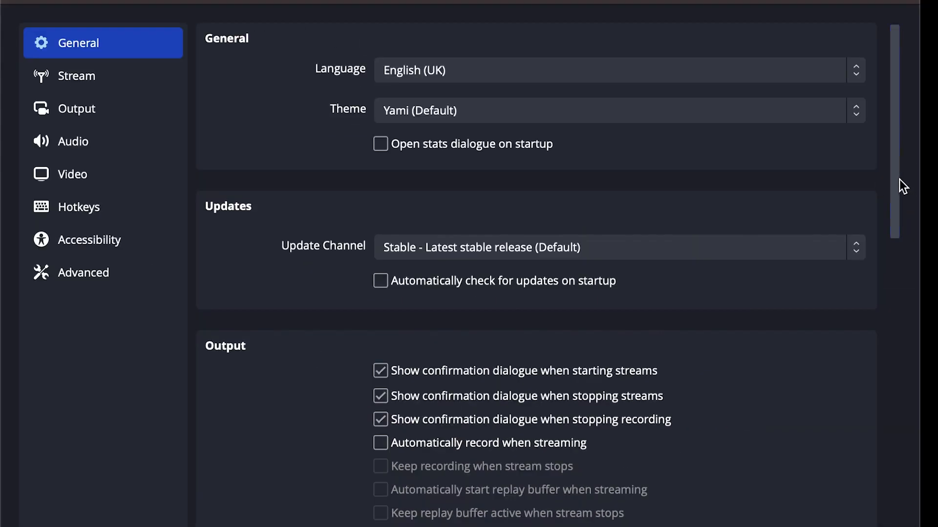
- Browse the full list of streaming services in the Stream settings and set the service to YouTube - HLS
left_click_drag(900, 185, 893, 526)
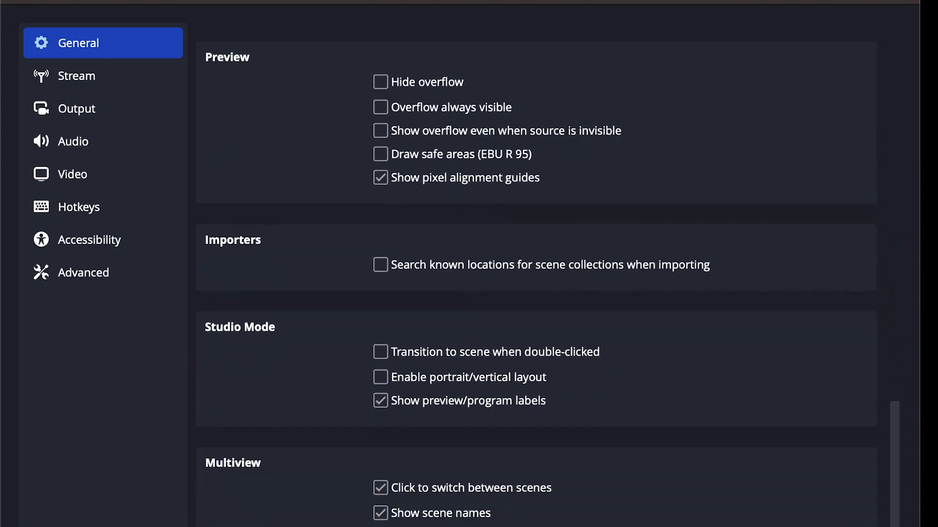
left_click(147, 89)
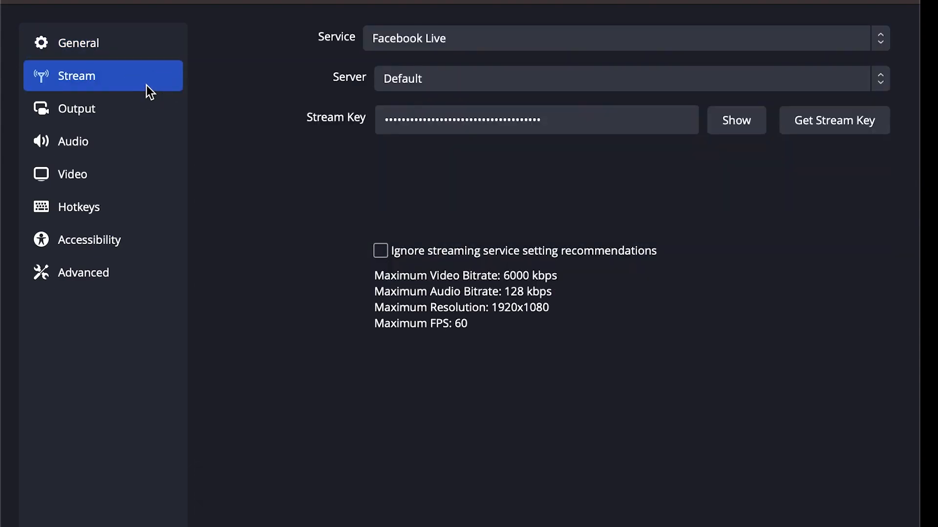
left_click(539, 43)
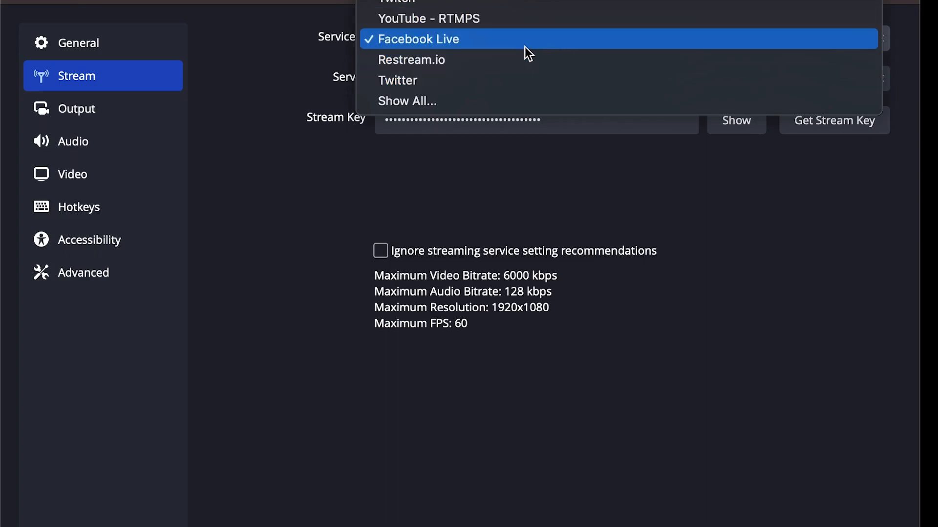
left_click(535, 105)
scroll(520, 44, "down", 5)
scroll(535, 166, "down", 12)
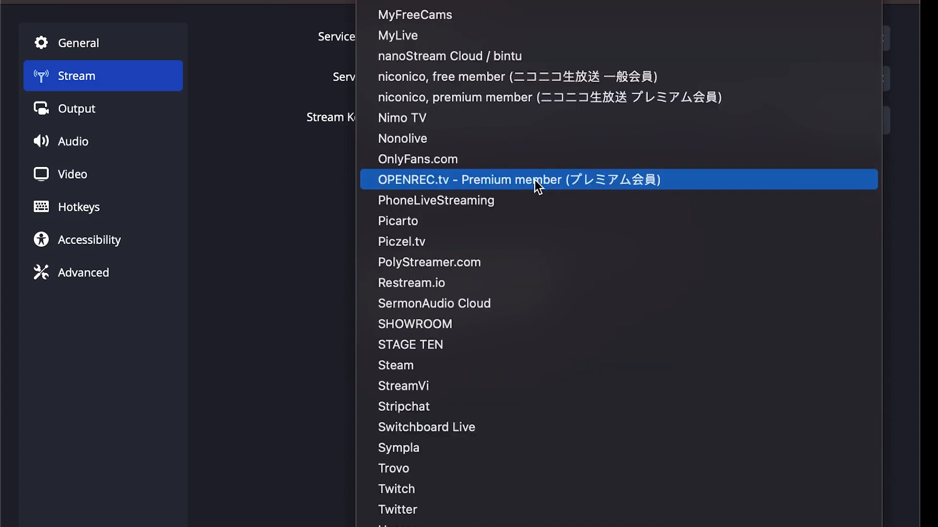
scroll(622, 46, "up", 15)
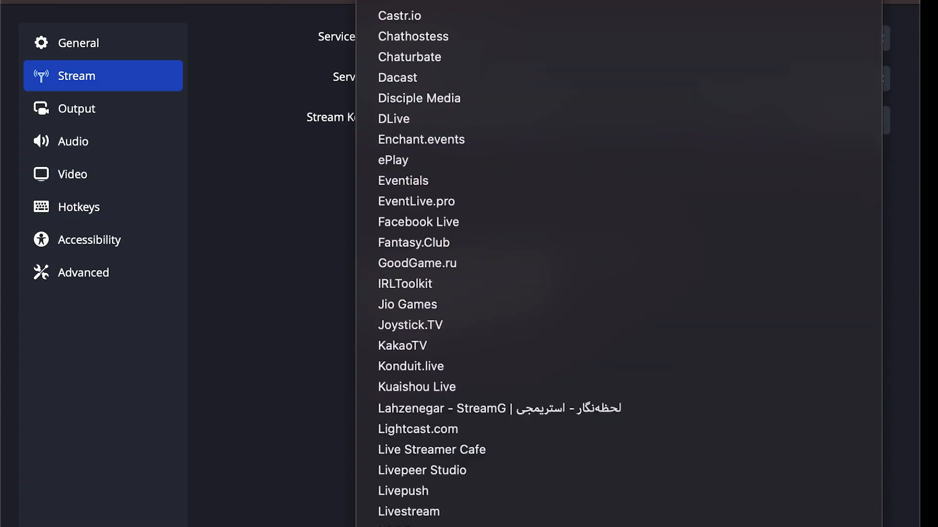
scroll(600, 222, "down", 15)
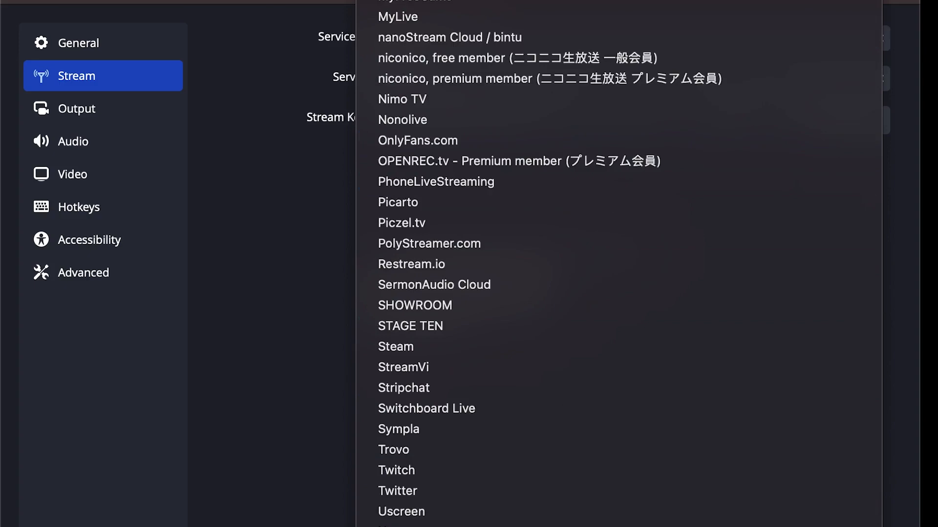
left_click(540, 476)
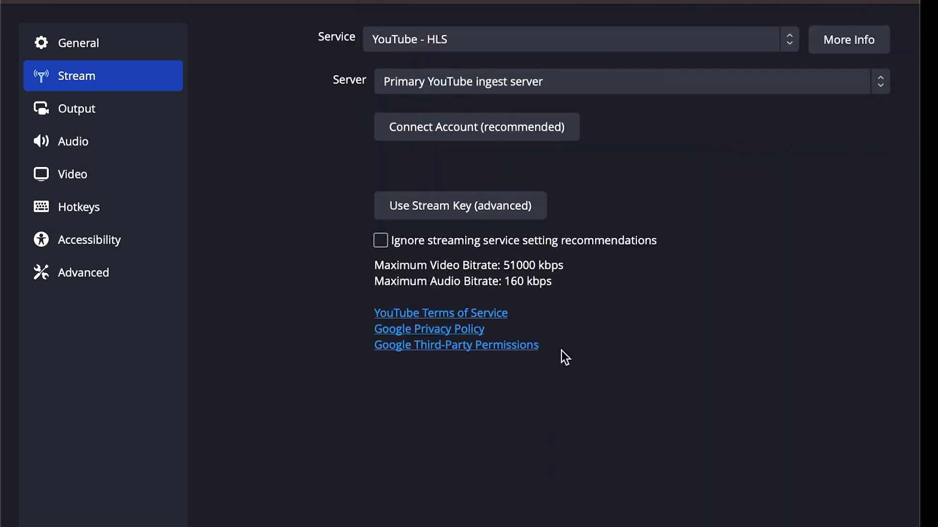
- Connect the YouTube account by signing in with the channel's Google account and granting OBS Studio access
left_click(466, 125)
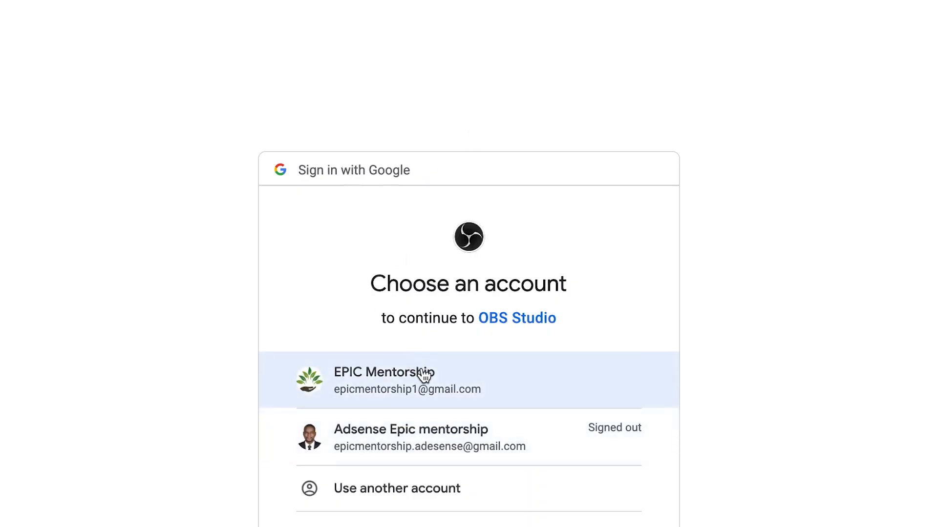
left_click(423, 381)
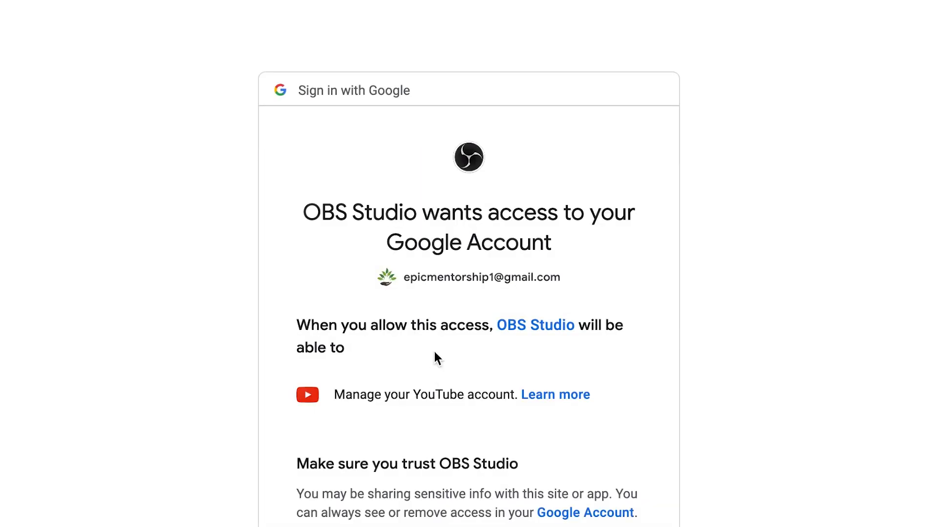
scroll(435, 352, "down", 1)
scroll(564, 485, "down", 3)
left_click(564, 485)
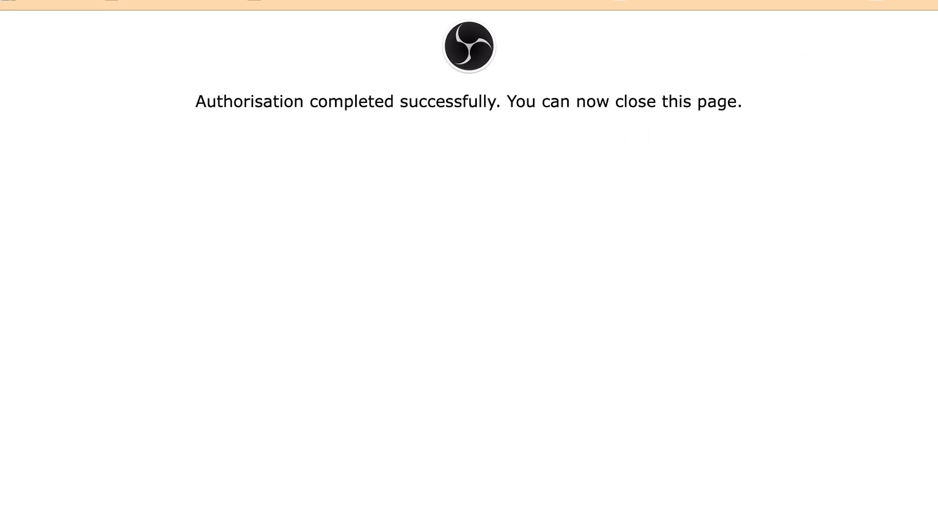
left_click(801, 2)
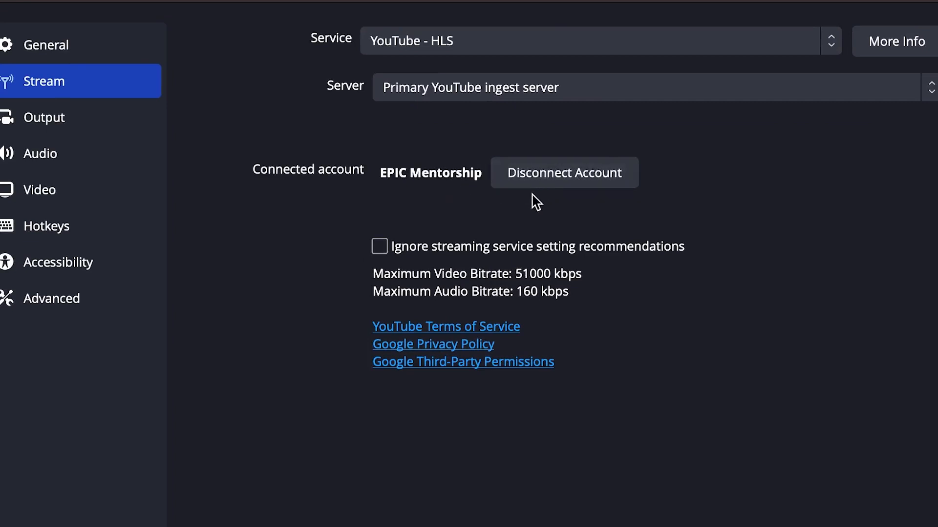
- Review the bitrate and recording folder in the Output settings, and choose MPEG-4 (.mp4) as the recording format
left_click(120, 125)
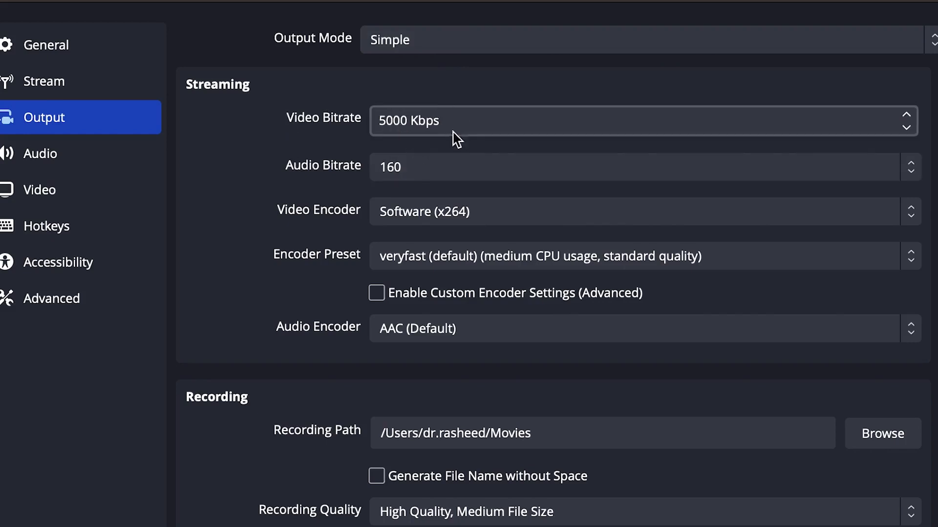
left_click(423, 122)
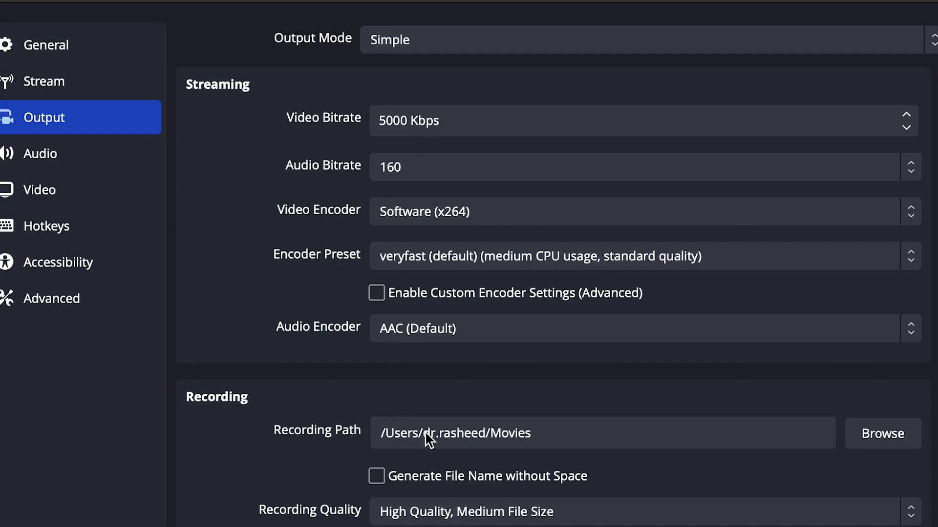
left_click(882, 434)
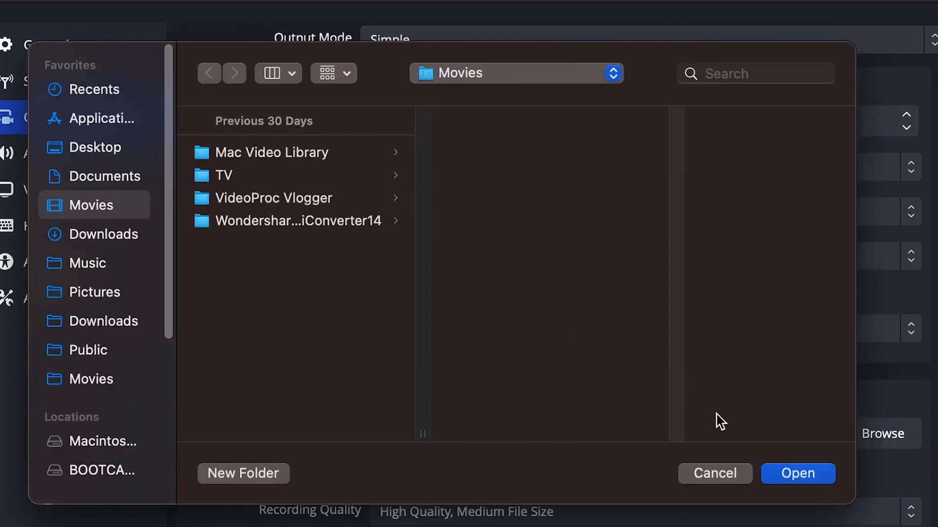
left_click(715, 475)
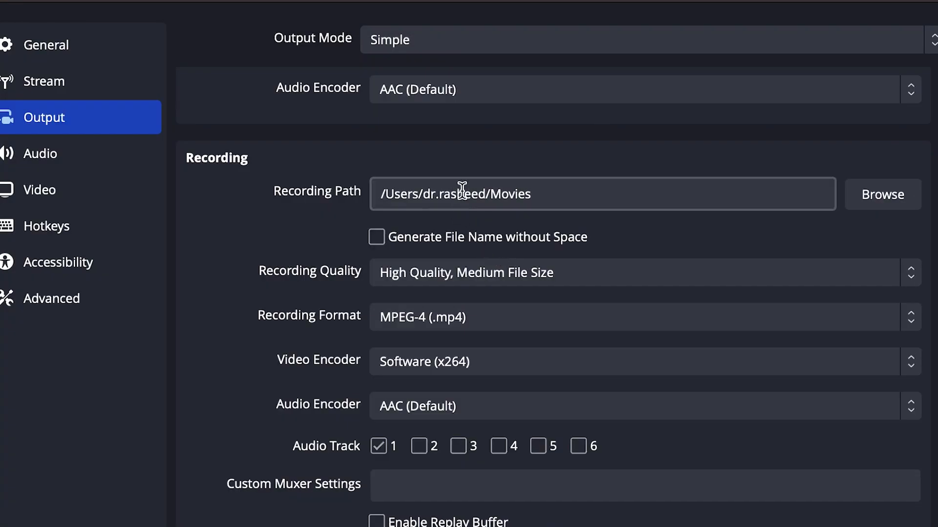
left_click(530, 324)
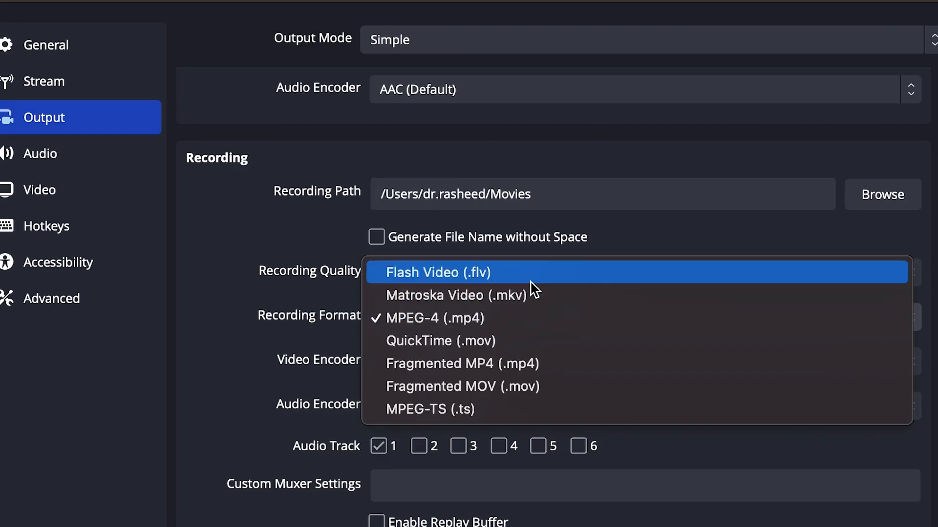
left_click(550, 327)
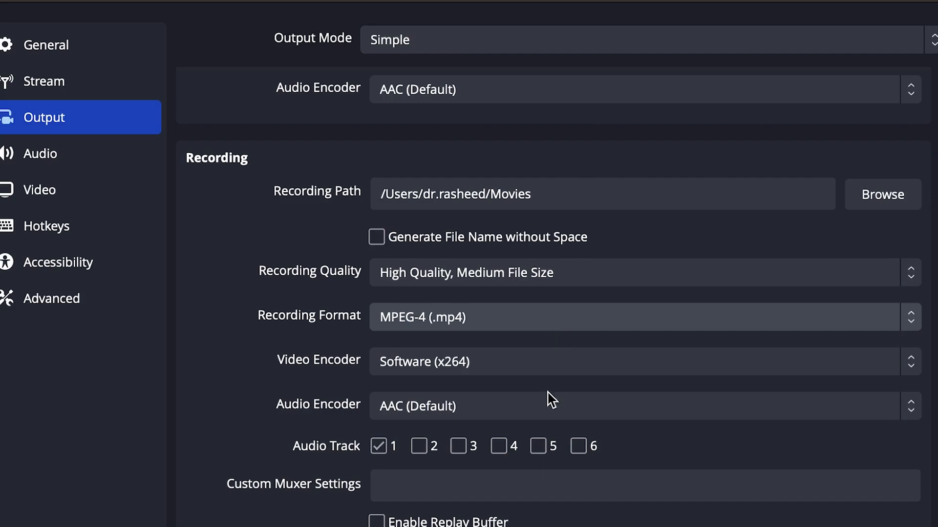
- Set the Mic/Auxiliary Audio device to C922 Pro Stream Webcam and look through the remaining Audio settings
left_click(91, 151)
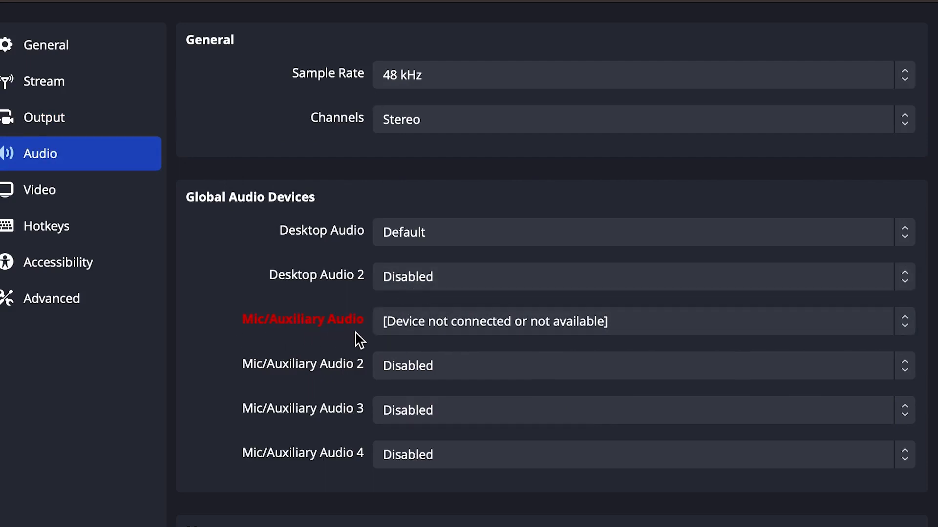
left_click(443, 332)
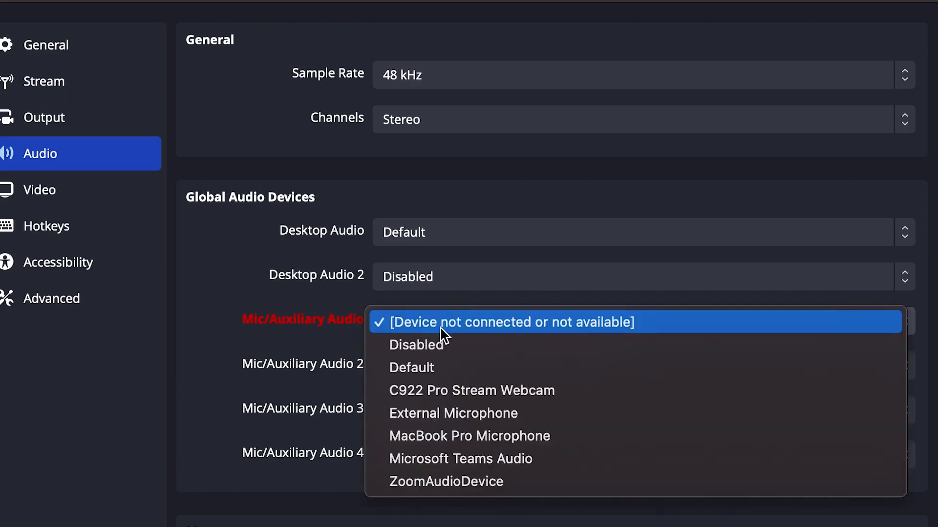
left_click(487, 399)
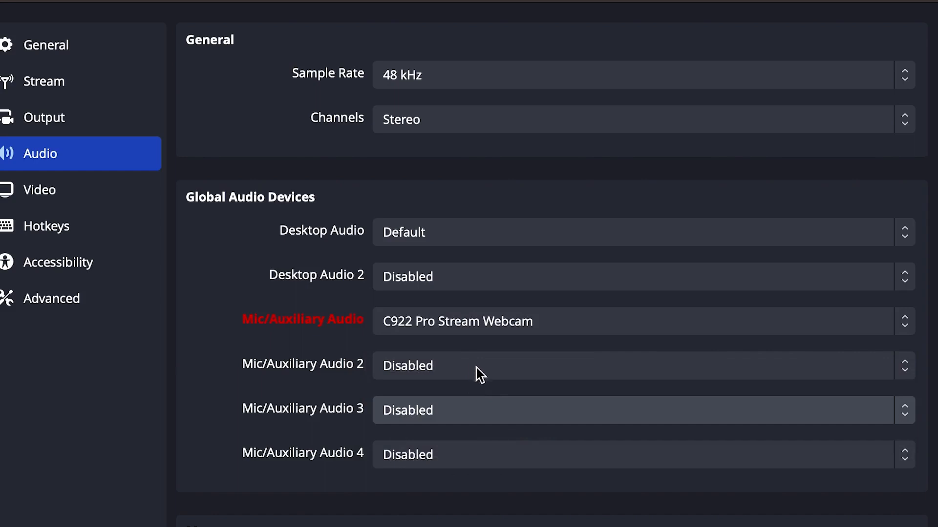
scroll(366, 374, "down", 1)
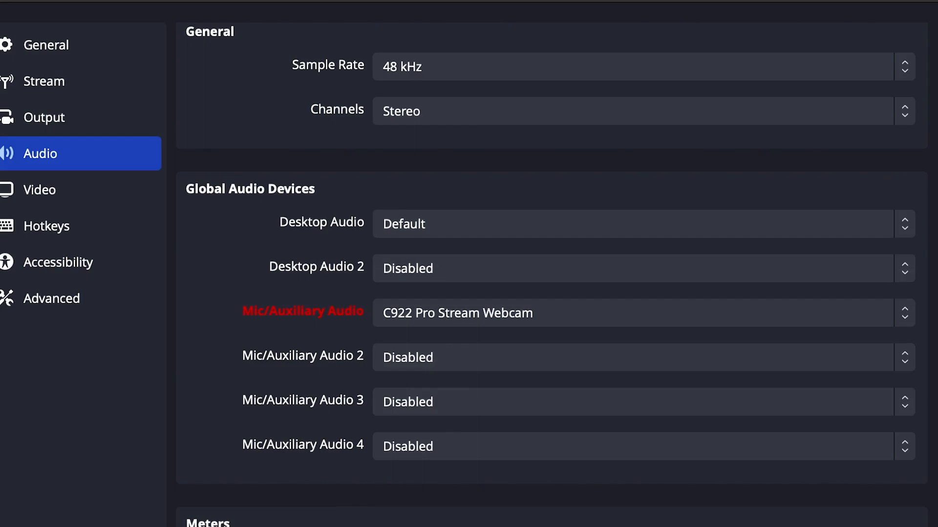
scroll(551, 274, "down", 10)
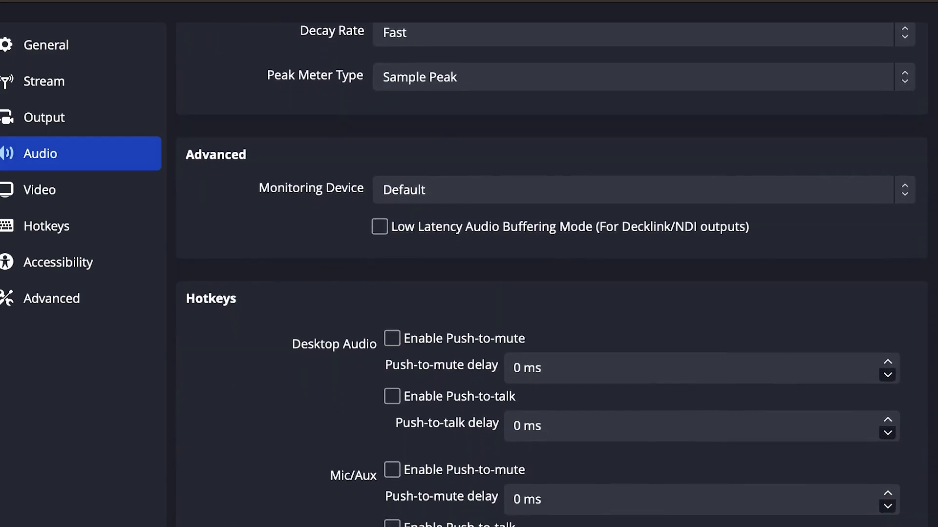
- Examine the available base canvas and scaled output resolutions in the Video settings
left_click(139, 189)
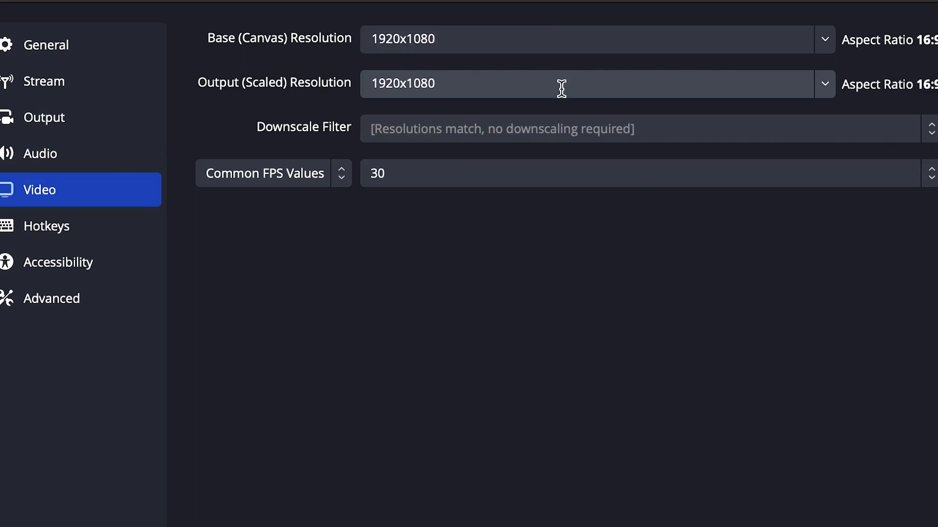
left_click(826, 40)
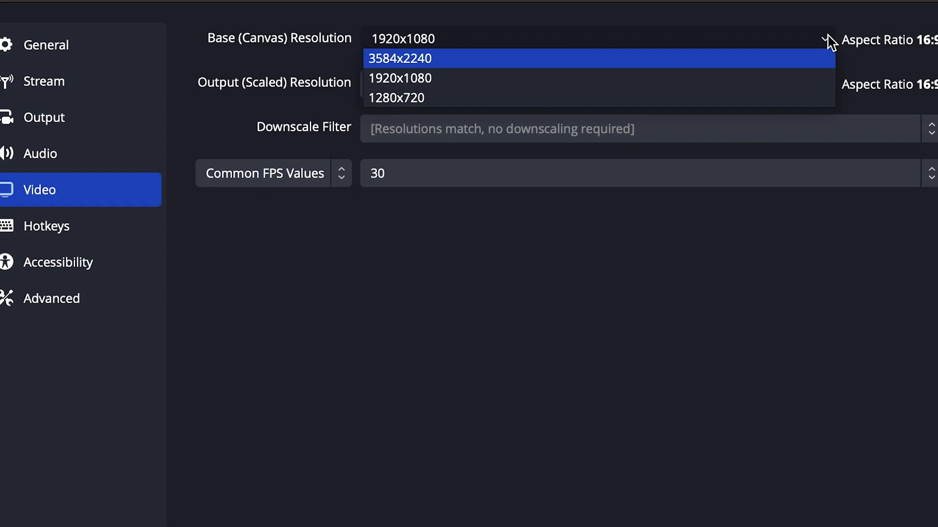
left_click(843, 7)
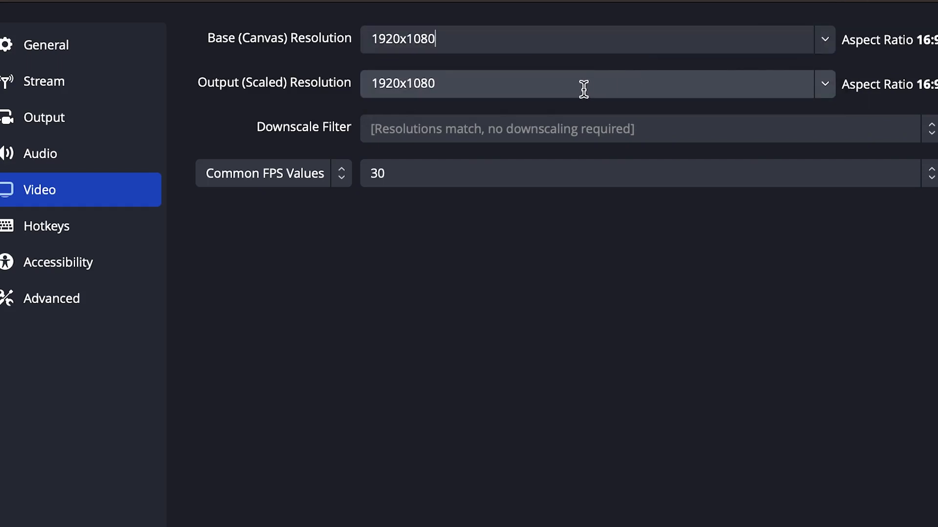
left_click(825, 86)
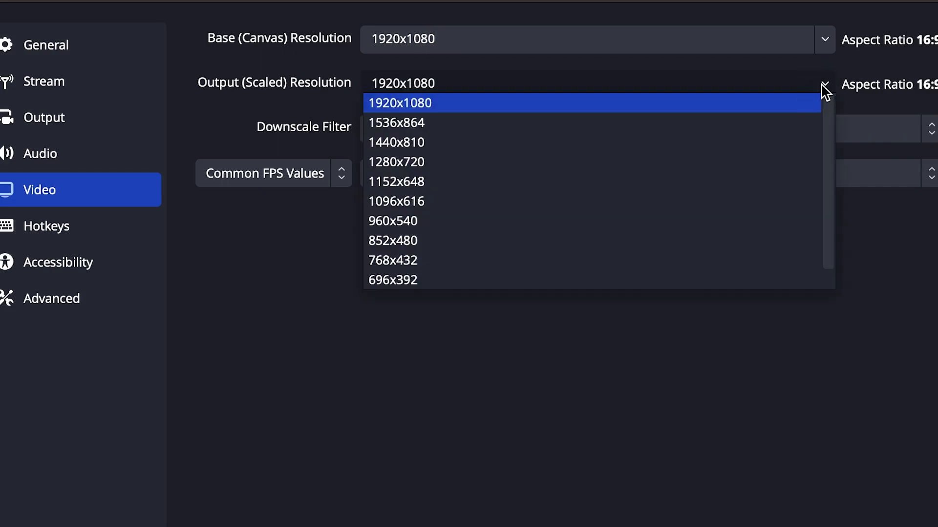
left_click(813, 474)
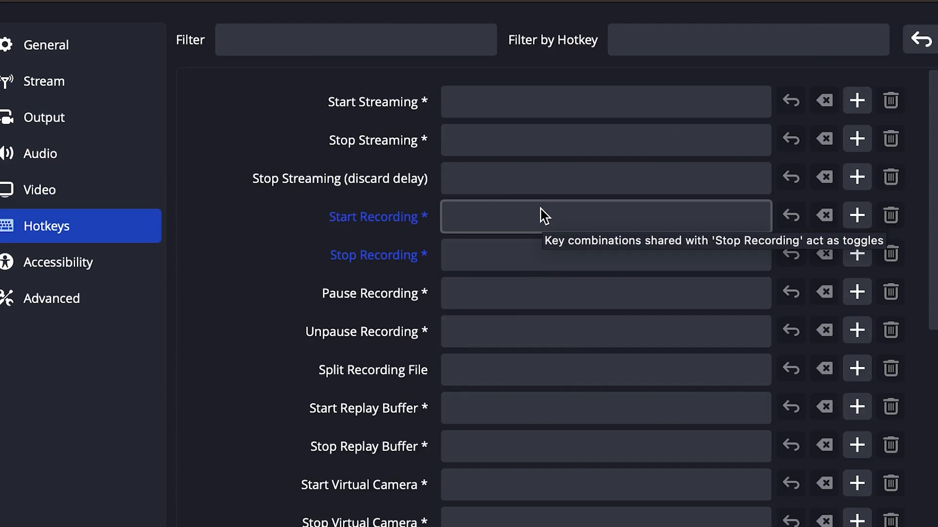
- Assign hotkey E to Start Streaming and W to Stop Streaming, and look through the other hotkey actions
left_click(585, 118)
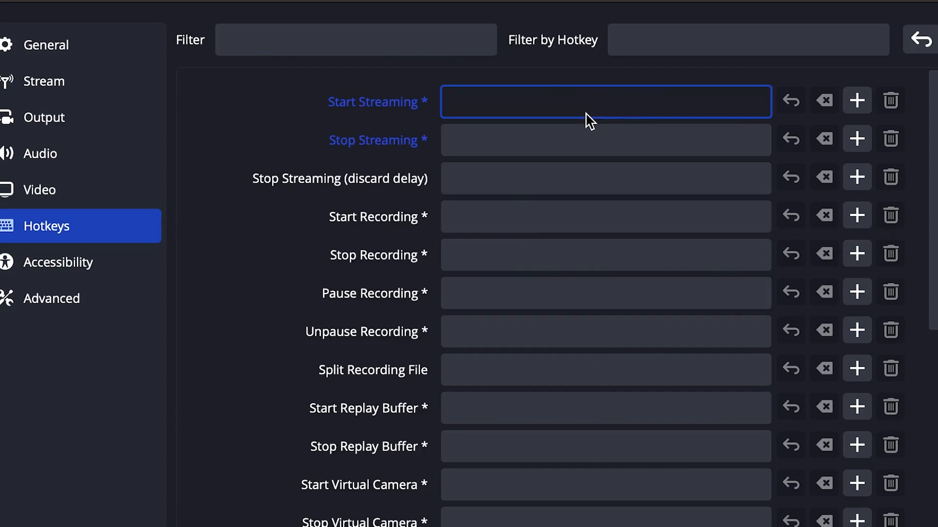
key("e")
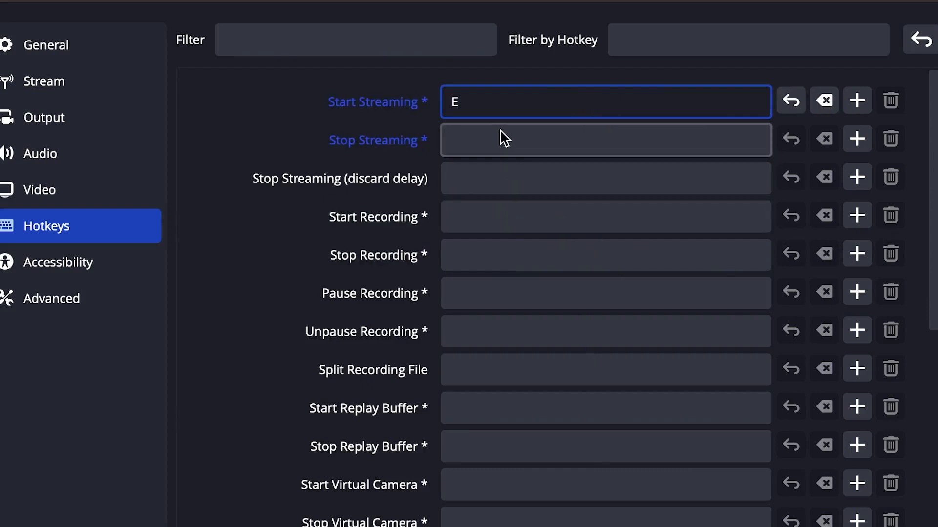
left_click(515, 149)
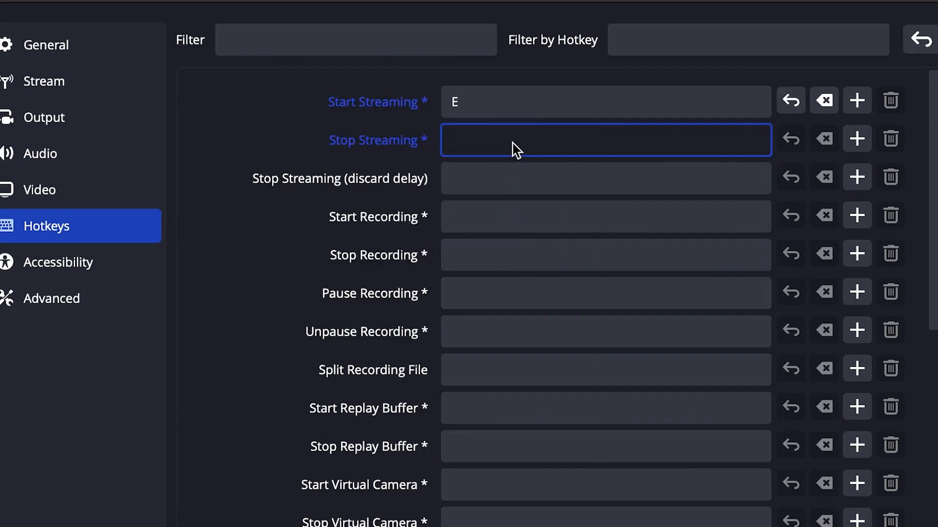
key("w")
left_click(263, 152)
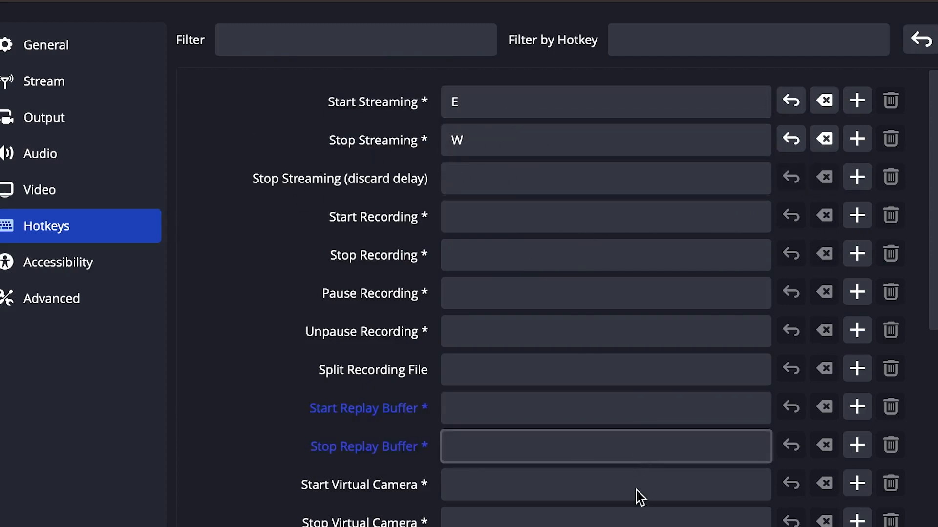
scroll(610, 247, "down", 10)
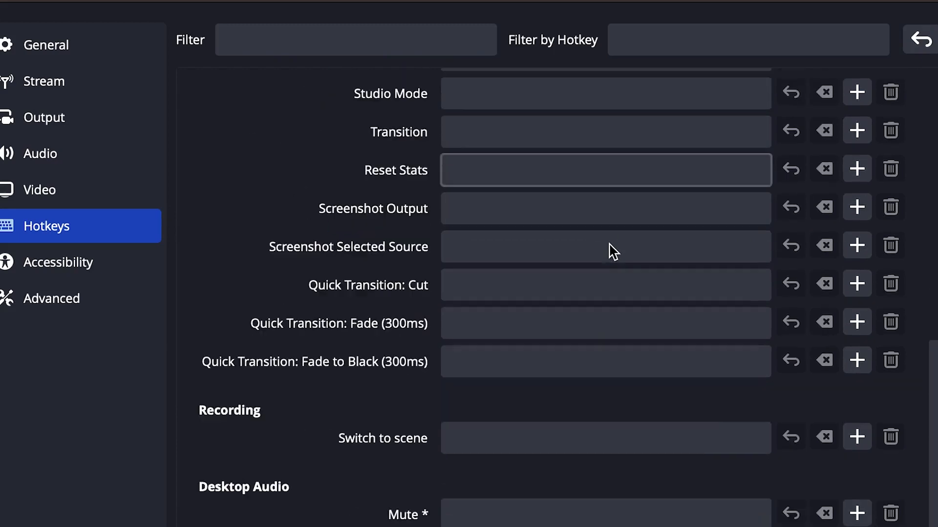
scroll(610, 249, "up", 6)
scroll(610, 249, "down", 5)
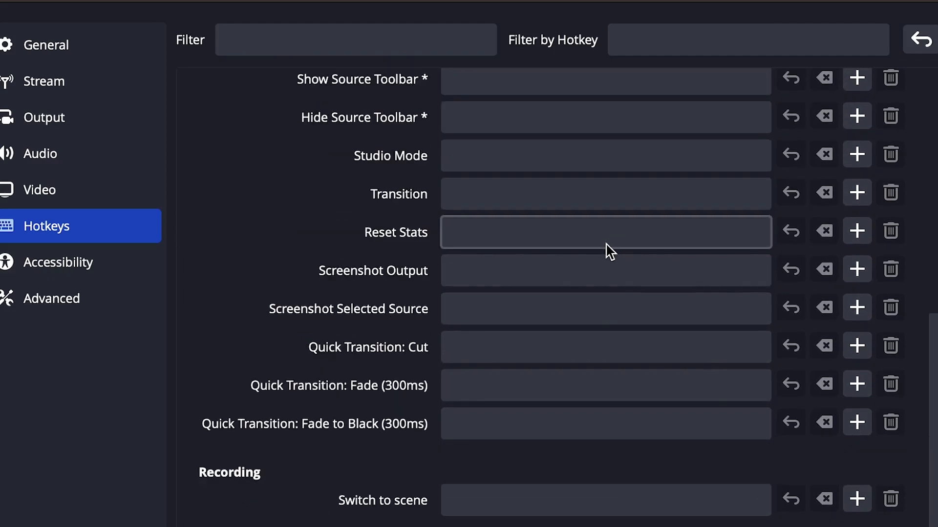
- Enable Use Different Colours in the Accessibility settings
left_click(78, 266)
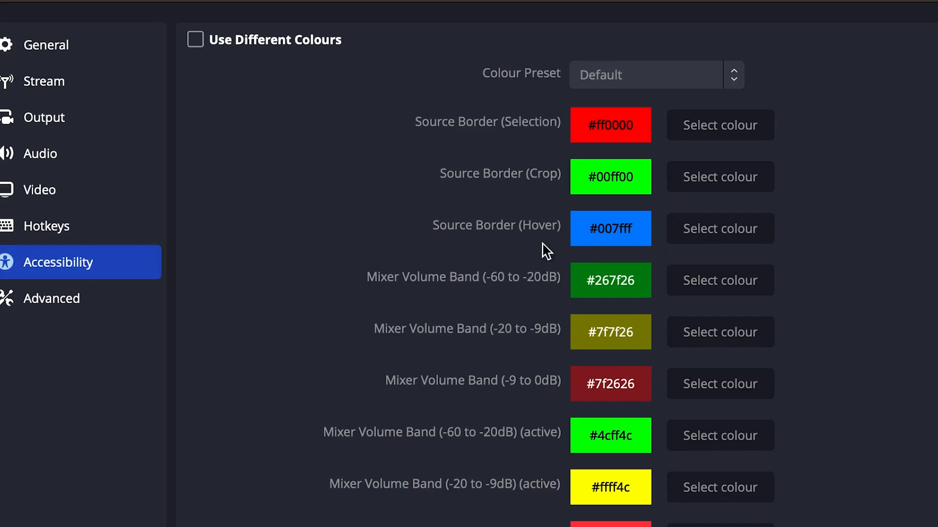
left_click(195, 38)
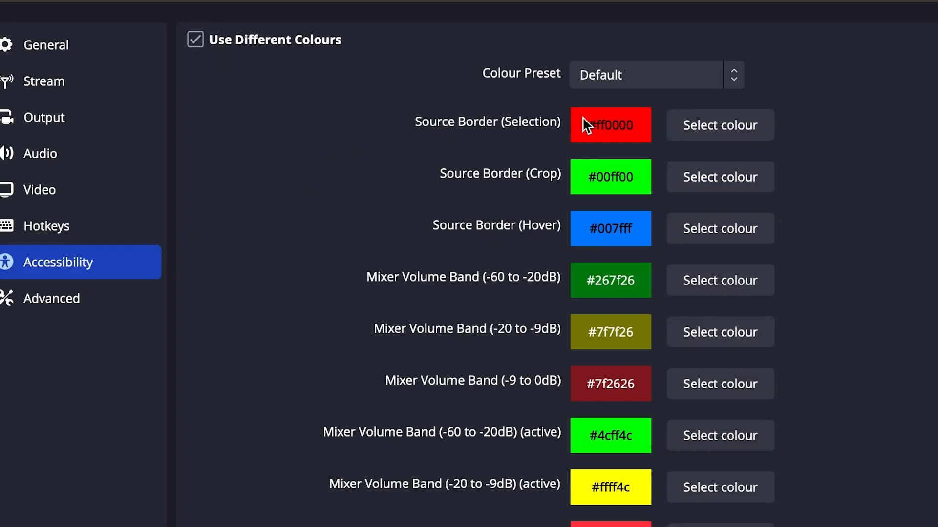
- Set the Mixer Volume Band (-9 to 0dB) colour to the grey-blue #8ca8ba
left_click(728, 391)
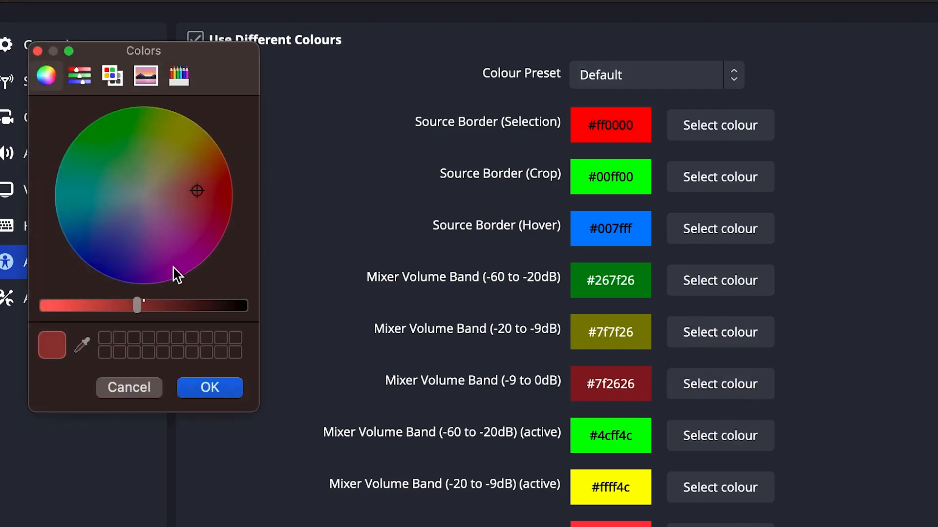
left_click_drag(142, 307, 92, 327)
left_click(125, 204)
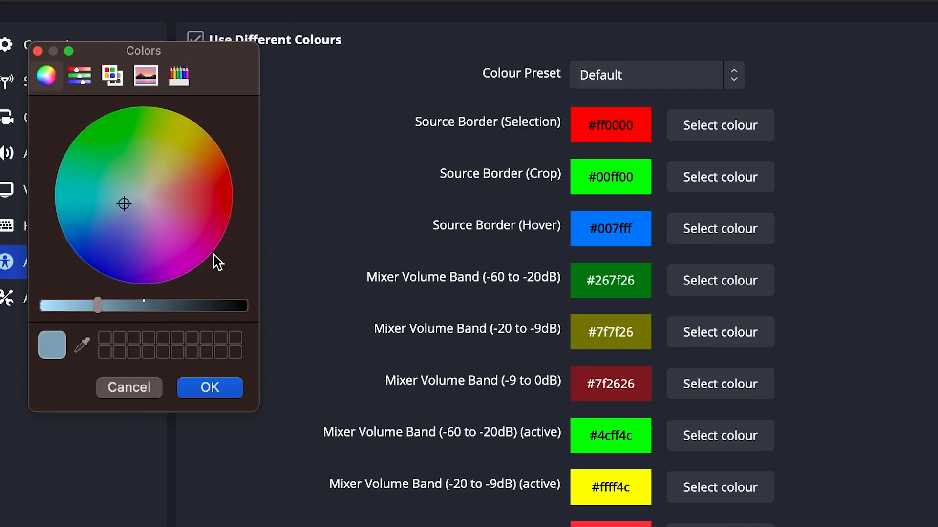
left_click(211, 388)
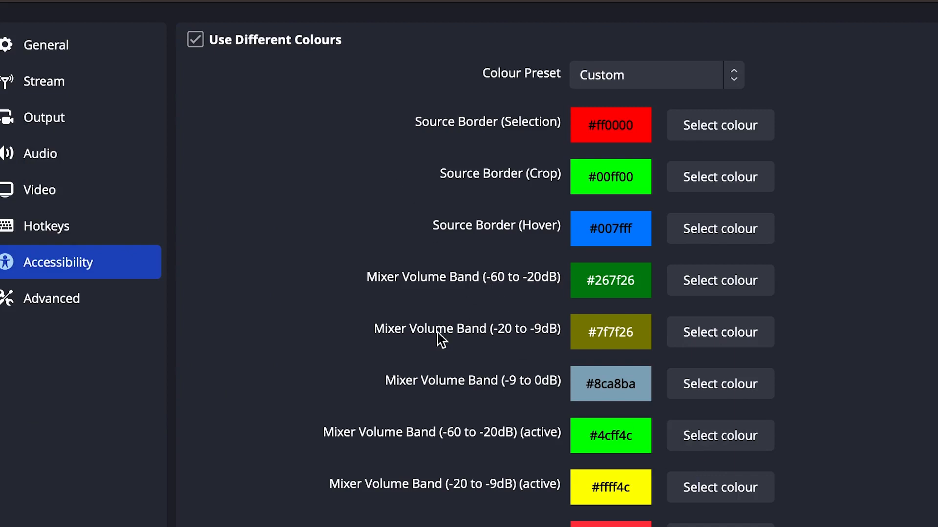
- Enable Stream Delay in the Advanced settings and save the settings
left_click(65, 296)
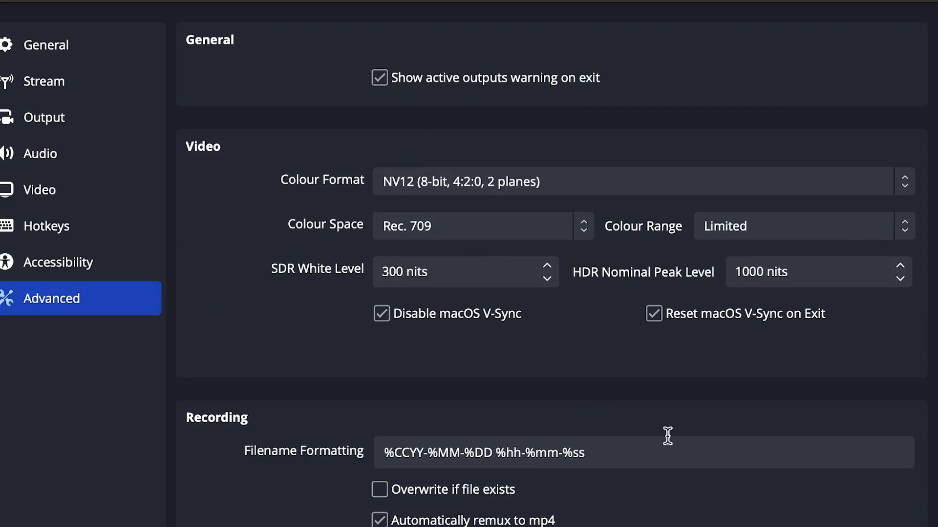
scroll(552, 274, "down", 6)
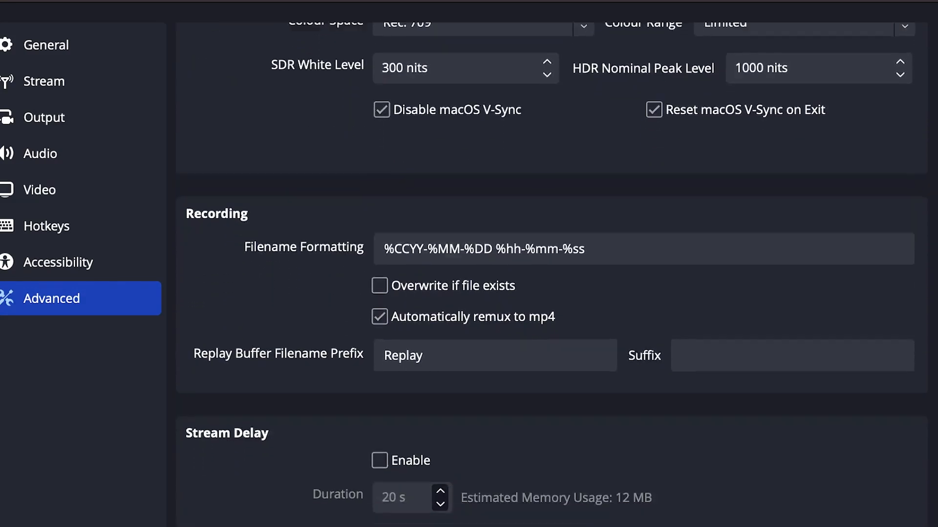
scroll(552, 273, "down", 3)
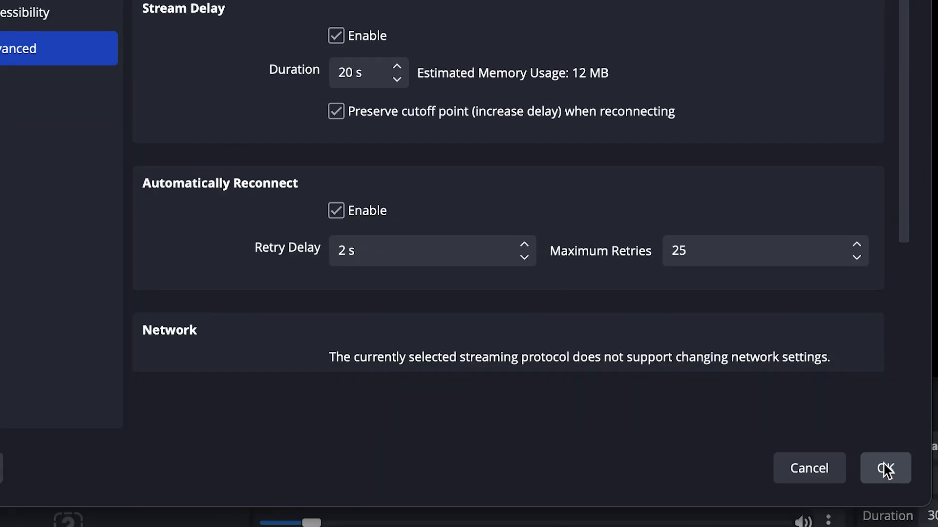
left_click(886, 470)
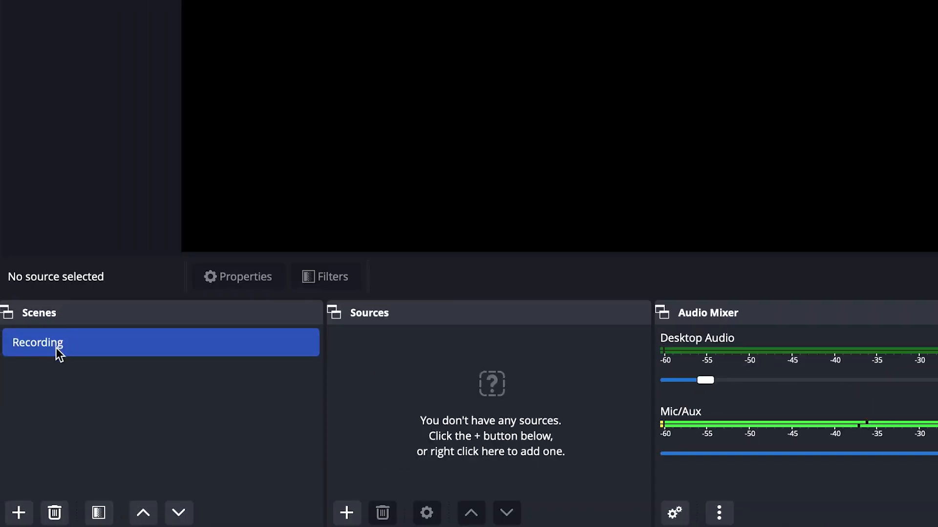
- Rename the Recording scene to "Screen capture"
right_click(28, 435)
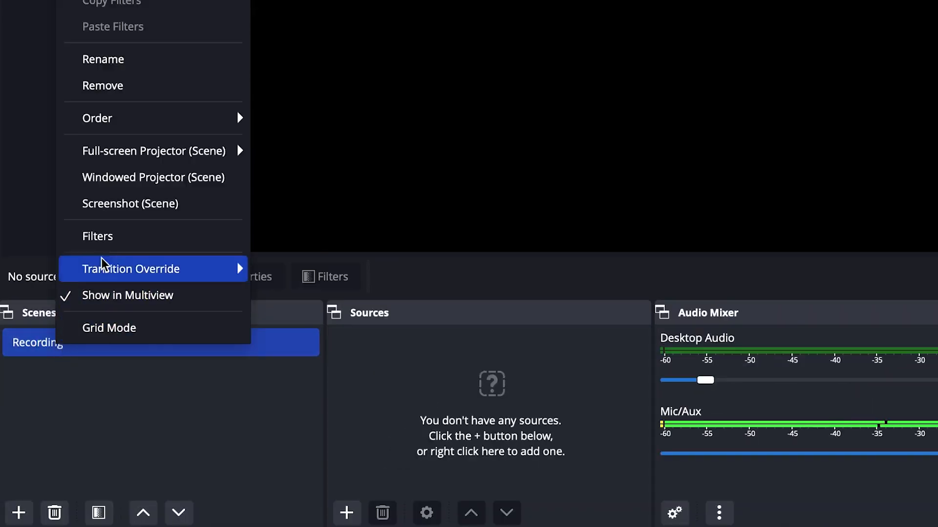
left_click(116, 61)
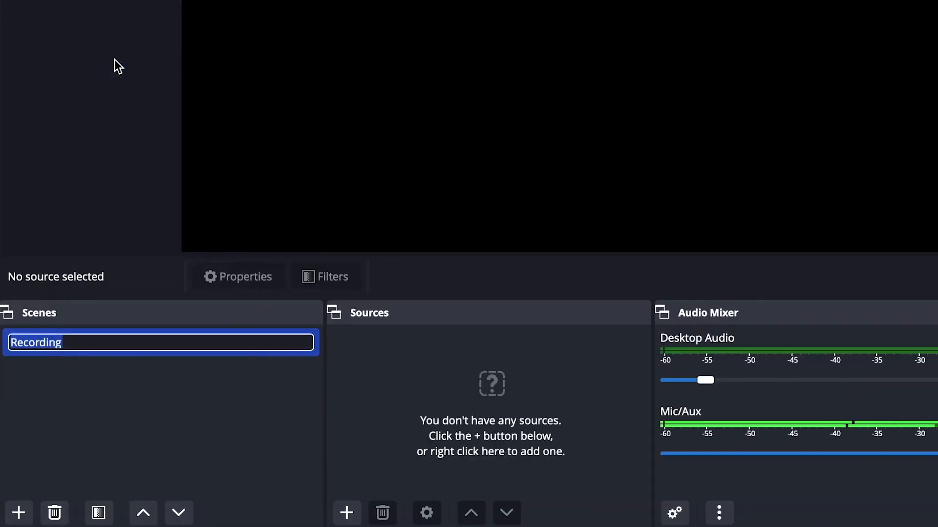
type("Screen capture")
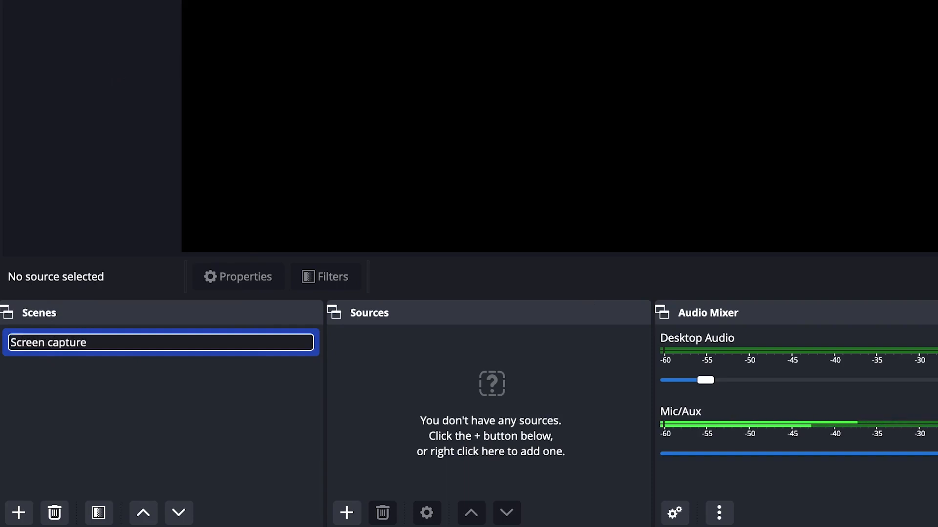
key("Return")
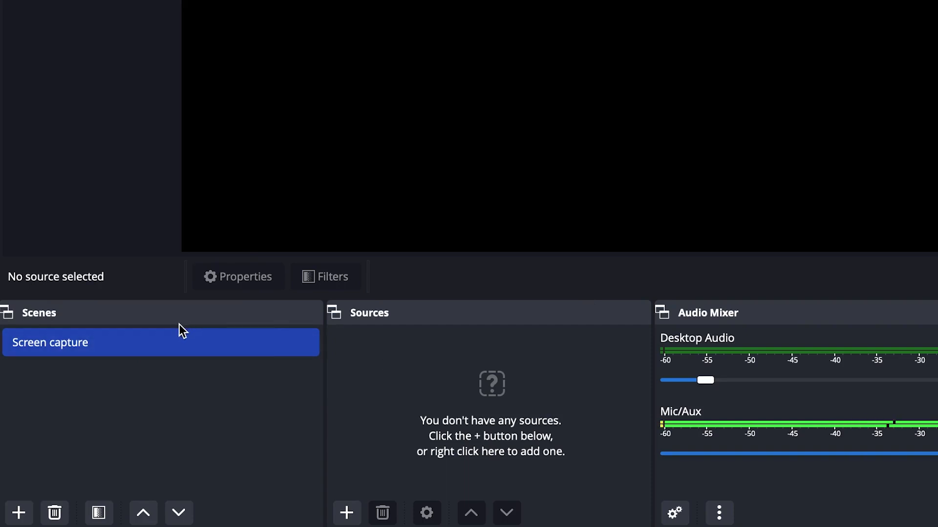
- Add a new Video Capture Device source to the scene, using the C922 Pro Stream Webcam as its device
left_click(347, 513)
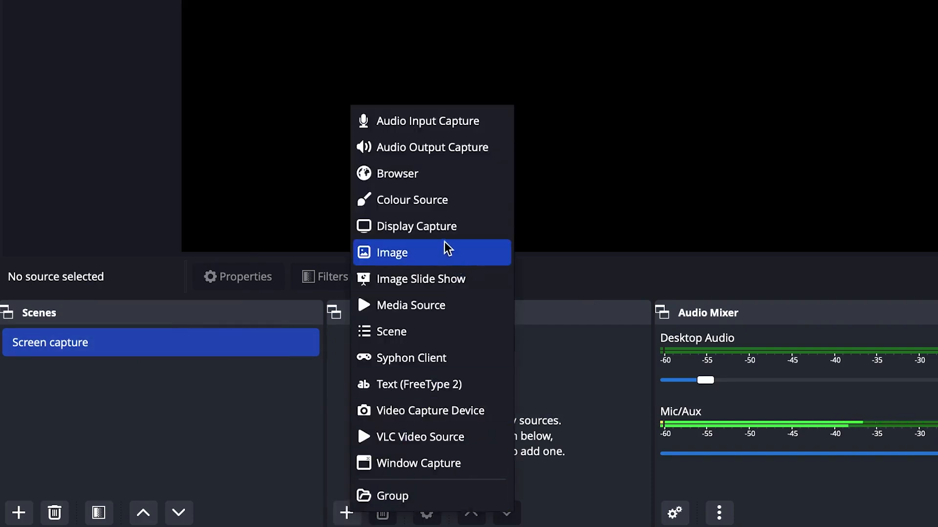
left_click(464, 410)
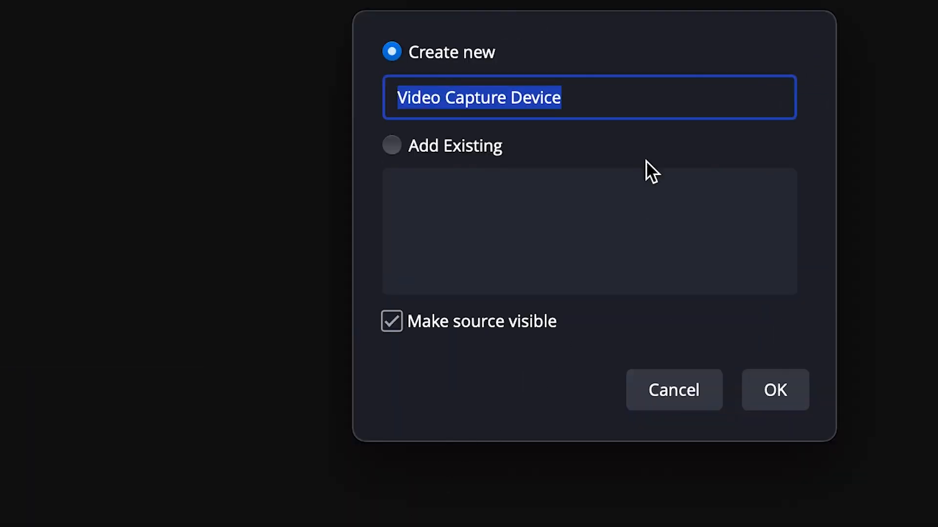
left_click(615, 99)
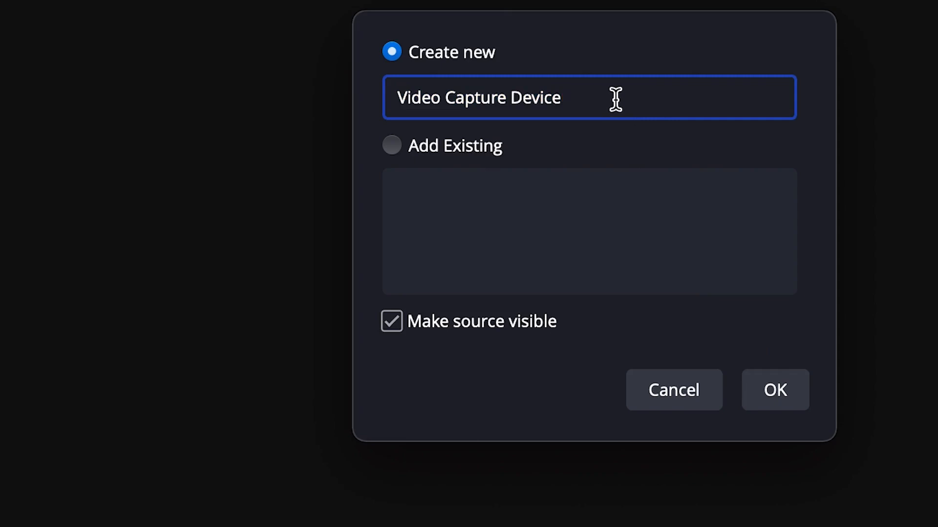
left_click(767, 401)
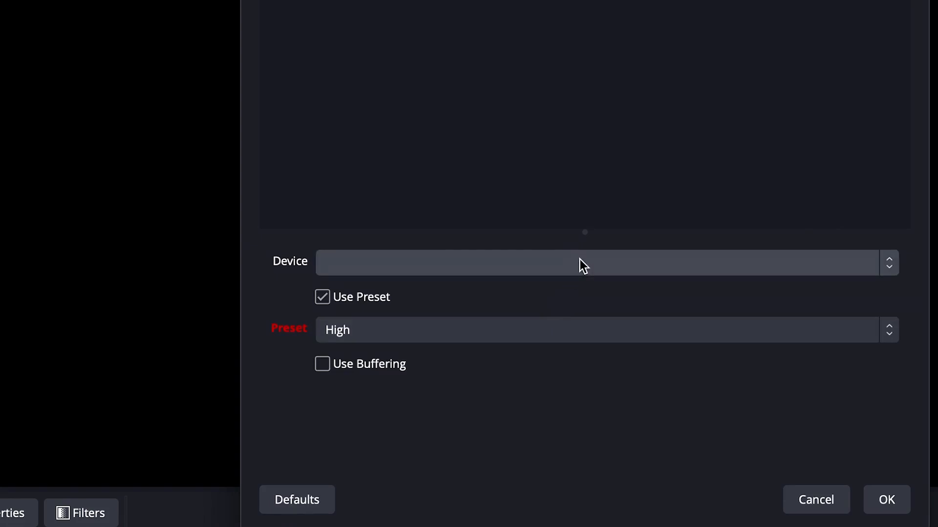
left_click(601, 268)
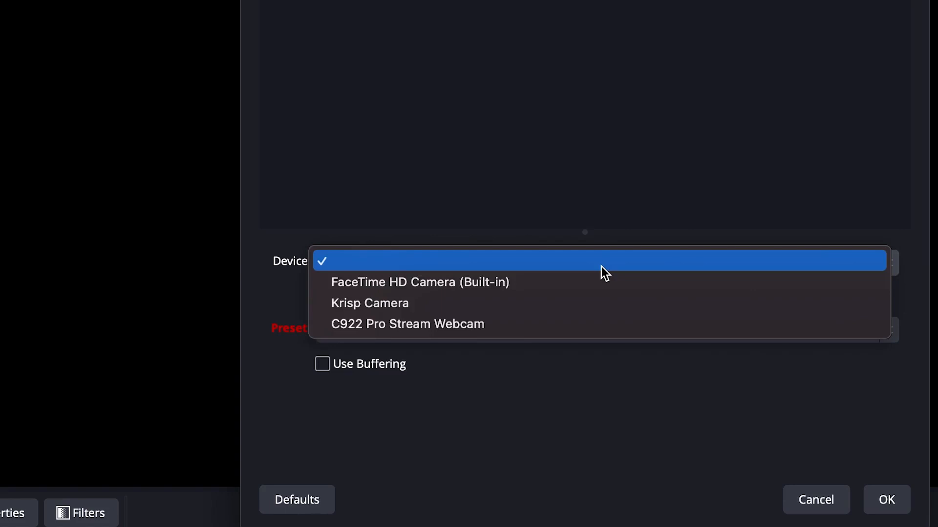
left_click(591, 325)
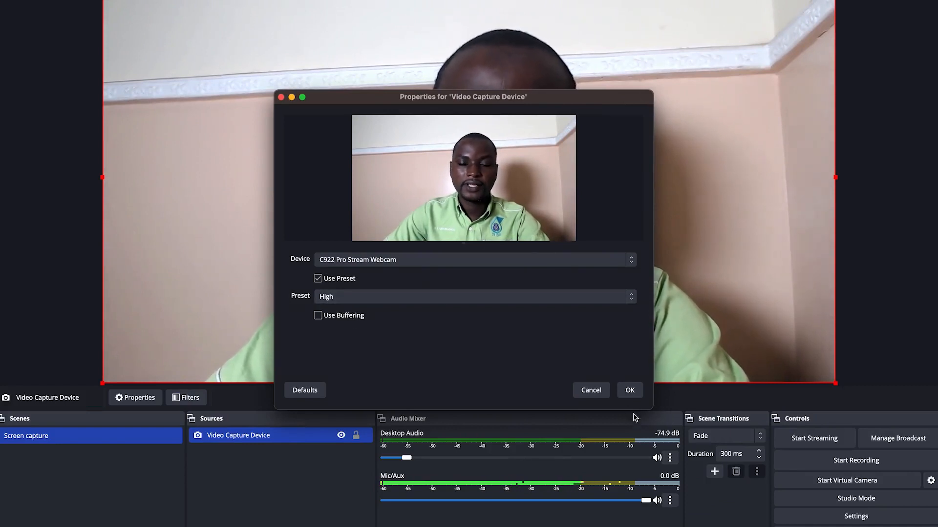
left_click(629, 390)
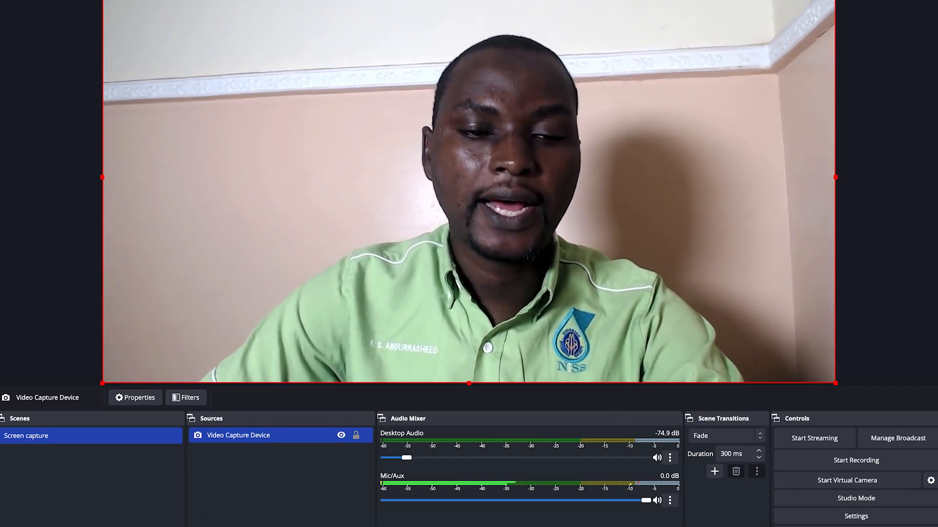
- Add an Image source with "Purple Textured Self-Help Advice Youtube Thumbnail (6).png" from Downloads and enlarge it to fill the canvas
left_click(202, 525)
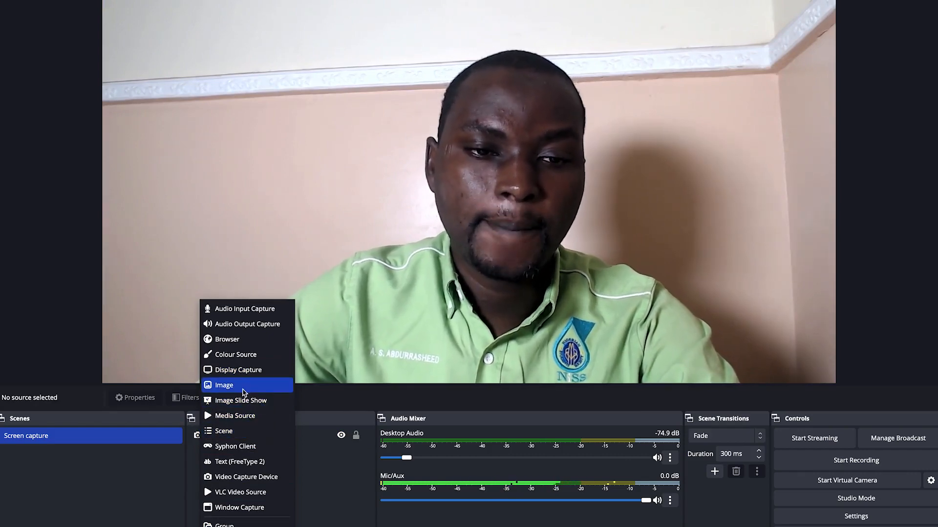
left_click(242, 389)
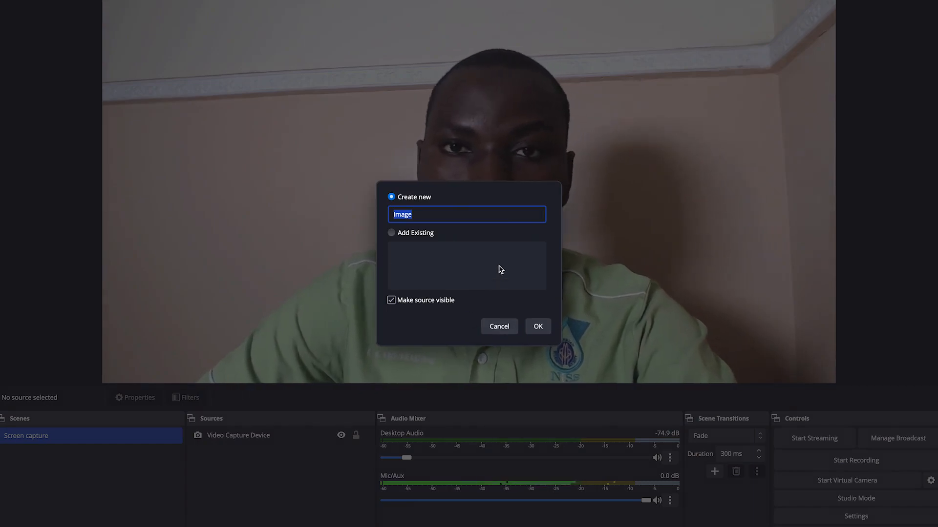
left_click(538, 325)
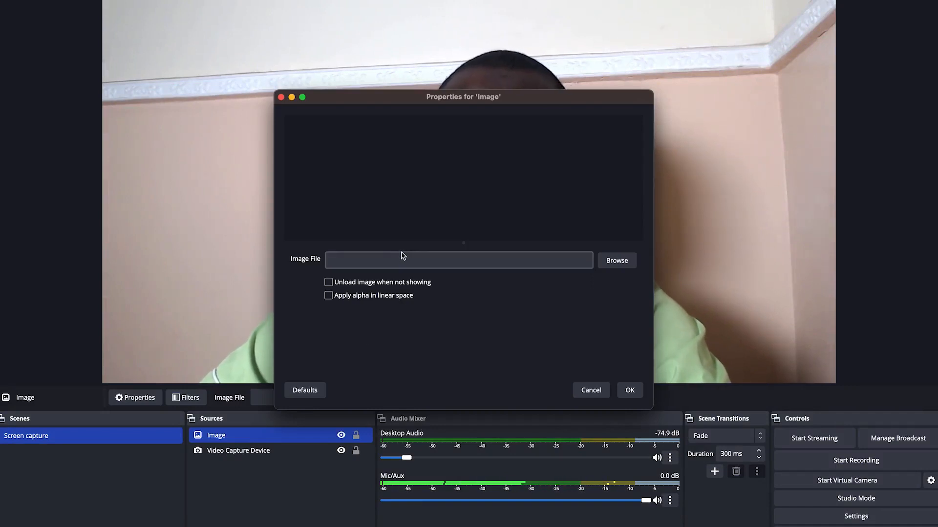
left_click(602, 255)
left_click(296, 155)
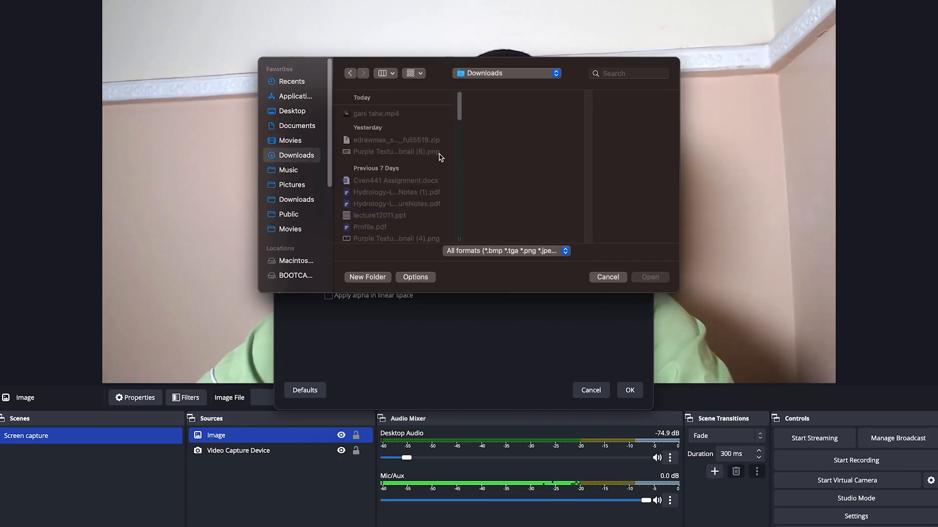
left_click(382, 153)
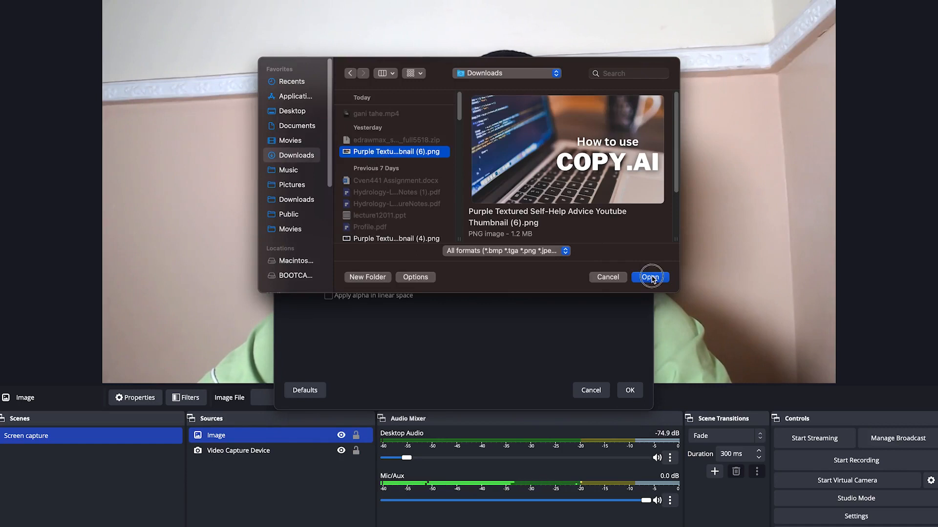
left_click(651, 278)
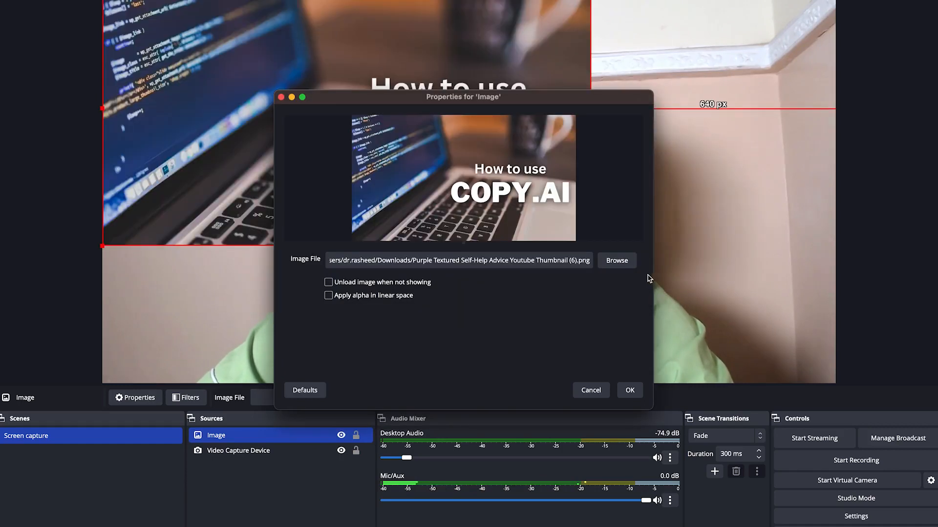
left_click(630, 390)
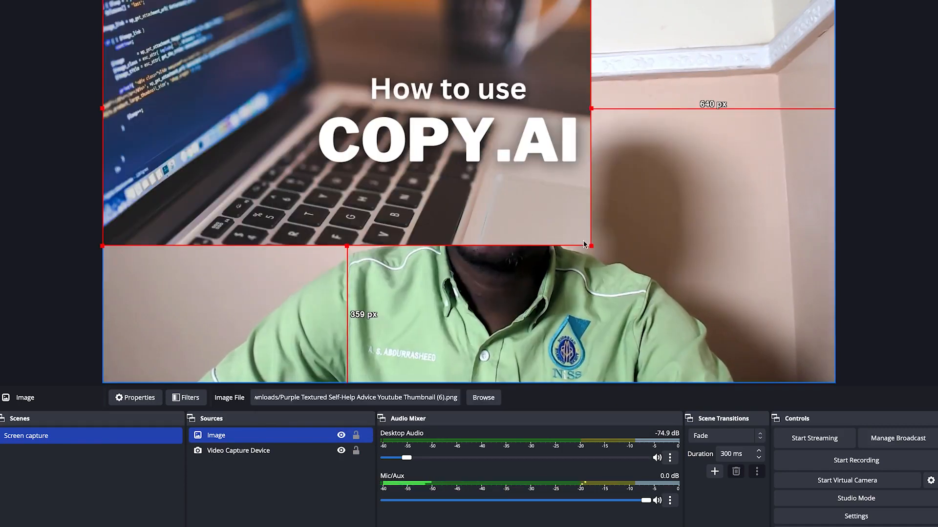
left_click_drag(590, 247, 836, 377)
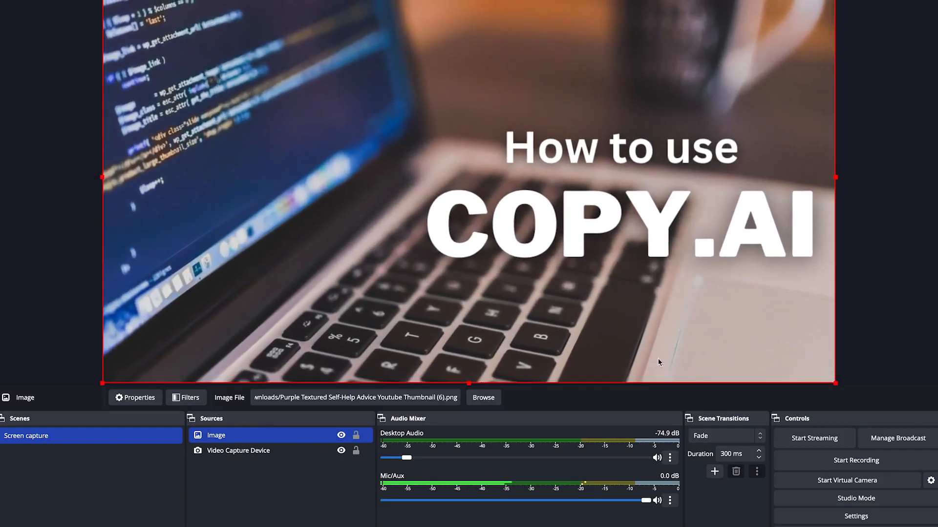
left_click(210, 514)
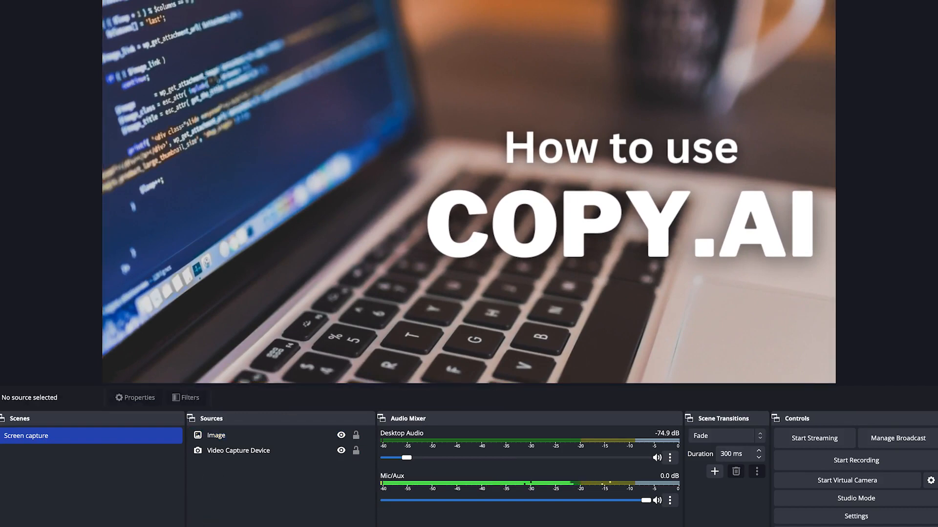
- Add a new Display Capture source for the Built-in Retina Display, with the cursor shown and no crop
left_click(197, 526)
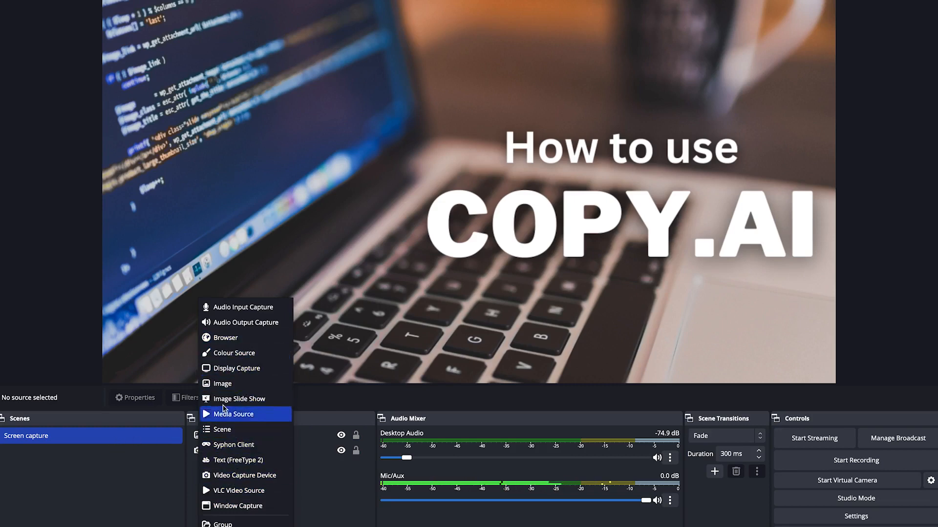
left_click(241, 372)
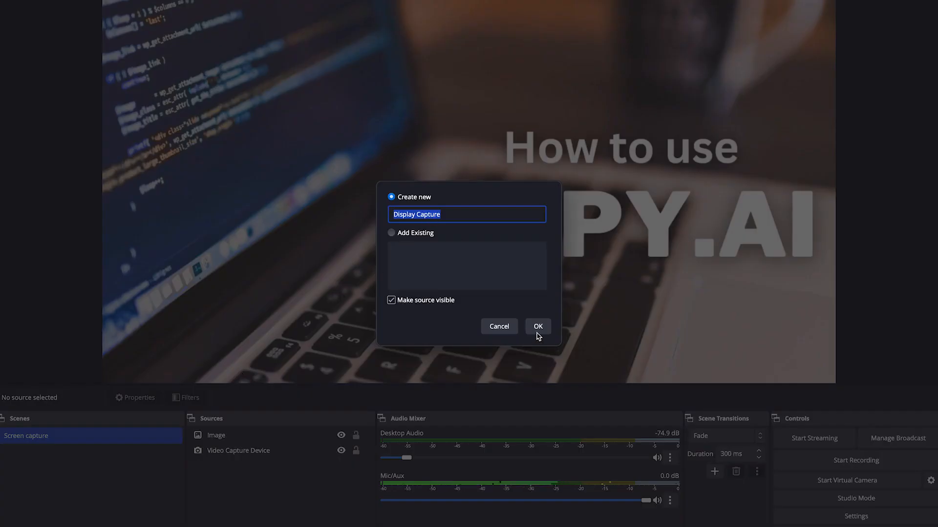
left_click(536, 327)
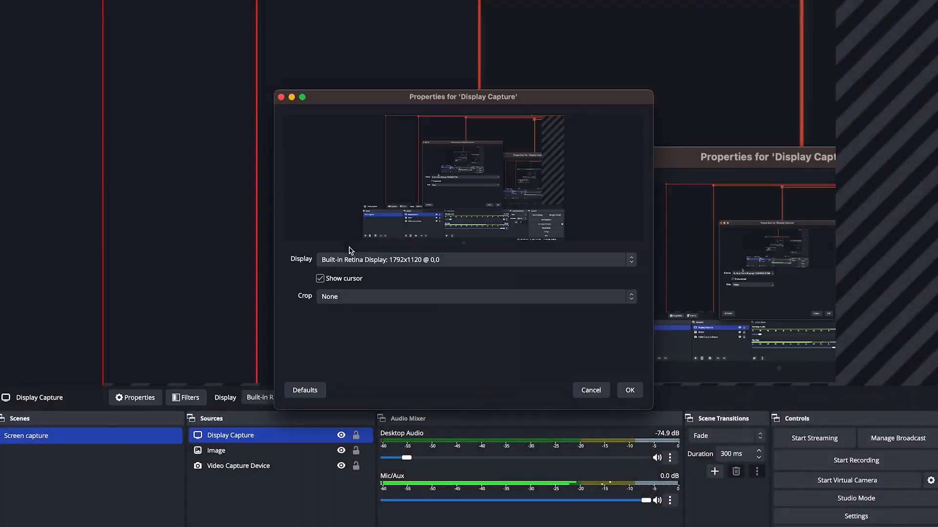
left_click(479, 260)
left_click(479, 263)
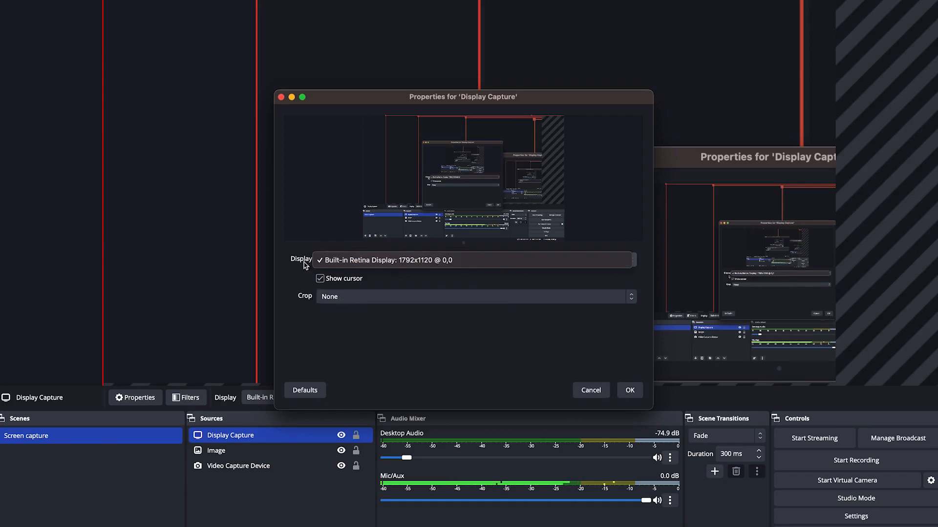
left_click(320, 280)
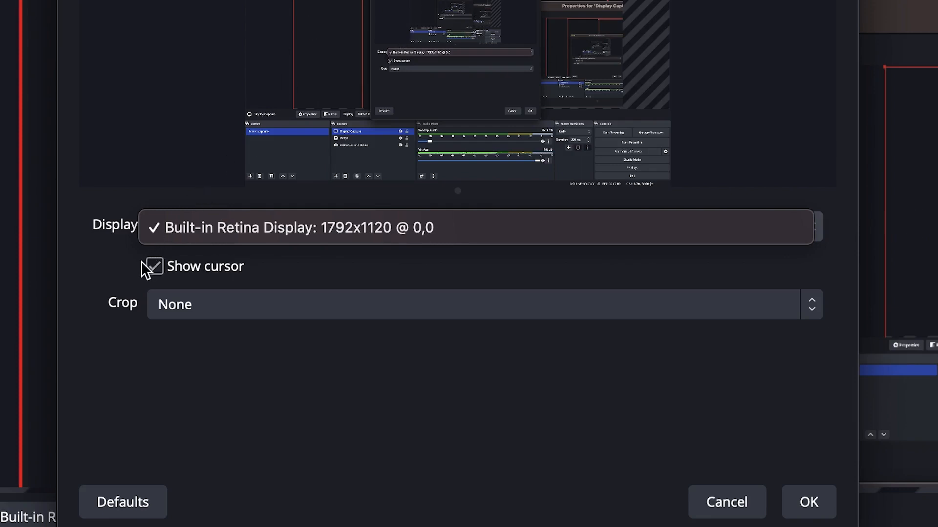
left_click(813, 504)
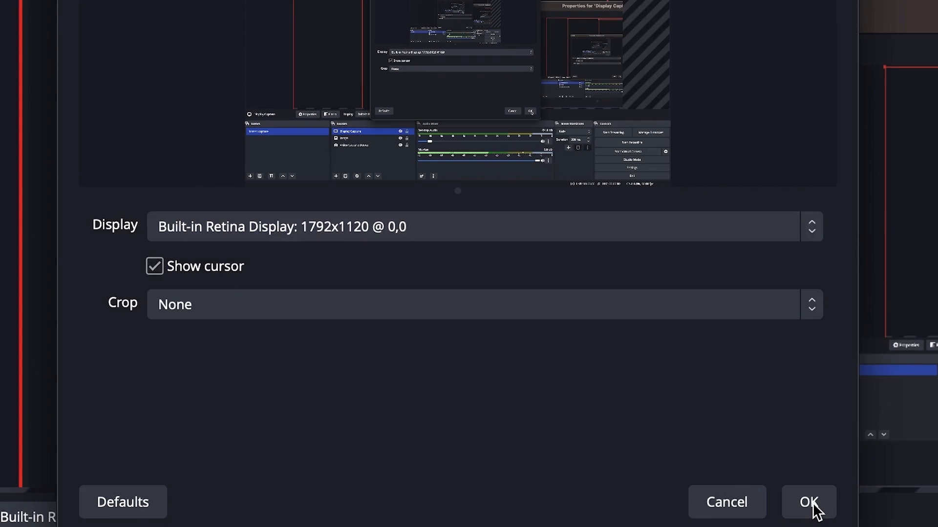
left_click(808, 503)
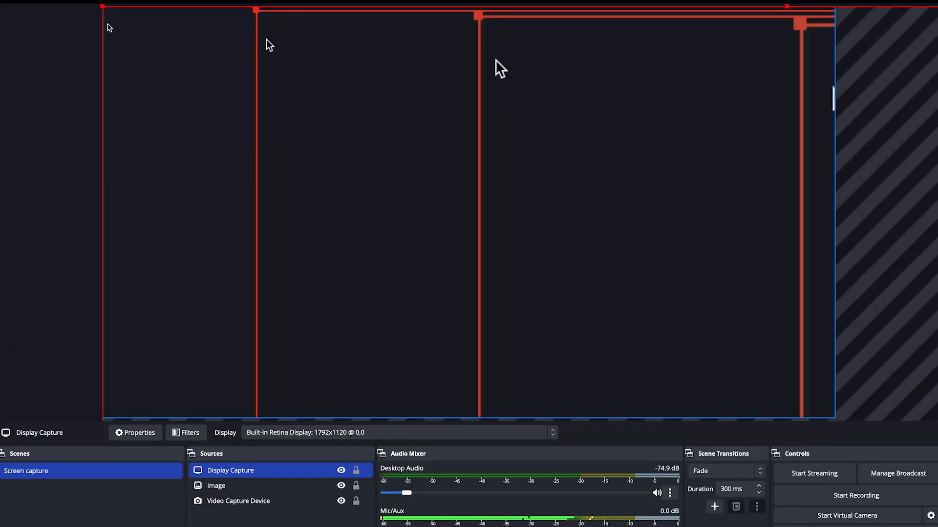
- Try to scale and position the Display Capture by hand so it fills the canvas
left_click_drag(805, 26, 528, 171)
left_click_drag(251, 88, 210, 103)
left_click_drag(169, 45, 517, 282)
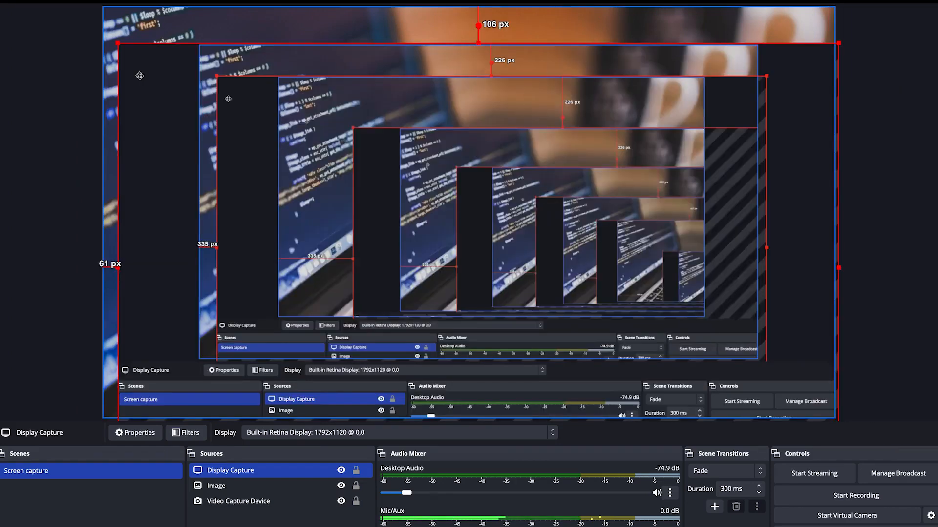
left_click_drag(140, 76, 130, 39)
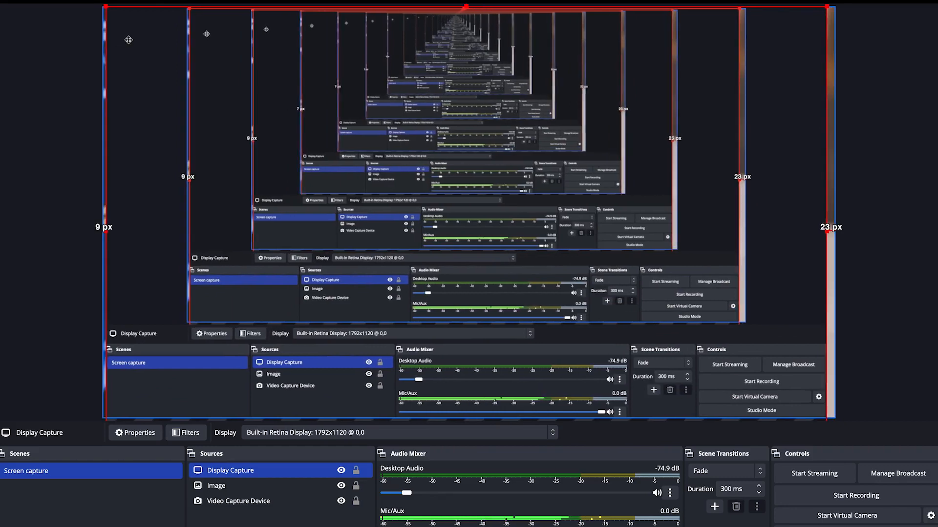
- Apply the Fit to screen transform to the Display Capture source
right_click(139, 115)
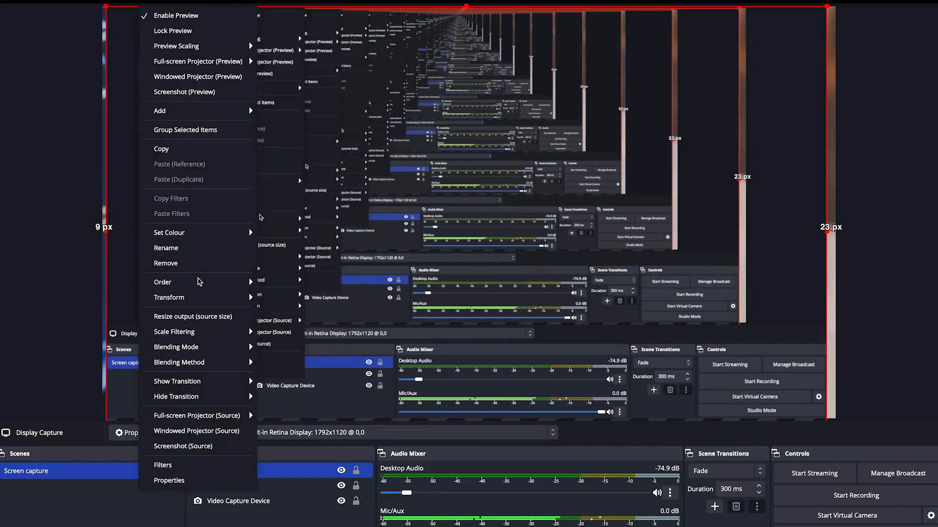
mouse_move(195, 298)
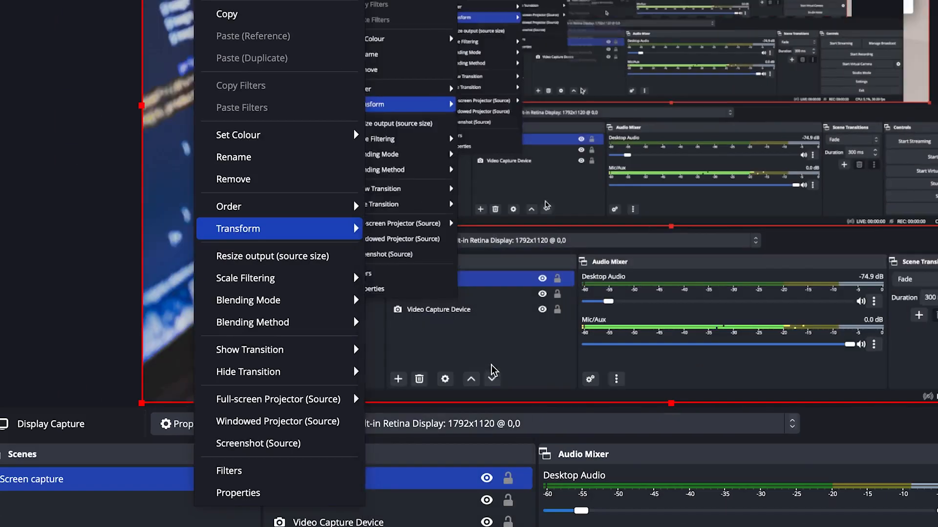
left_click(492, 366)
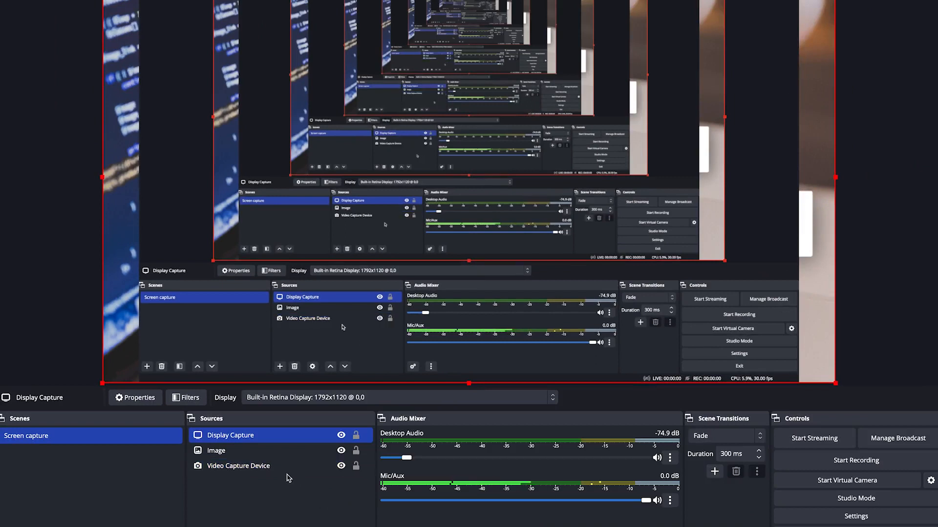
- Move the Video Capture Device above Display Capture, to the front of the source order
left_click(396, 523)
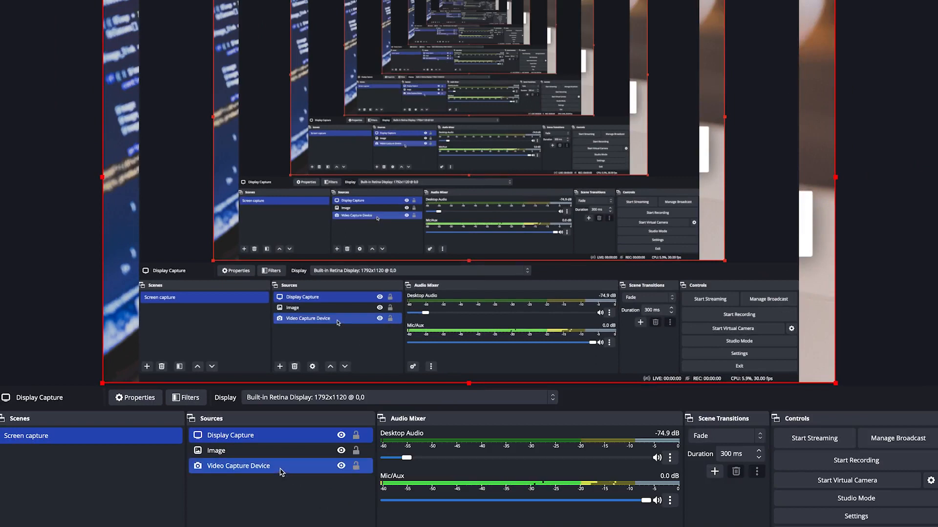
left_click(253, 466)
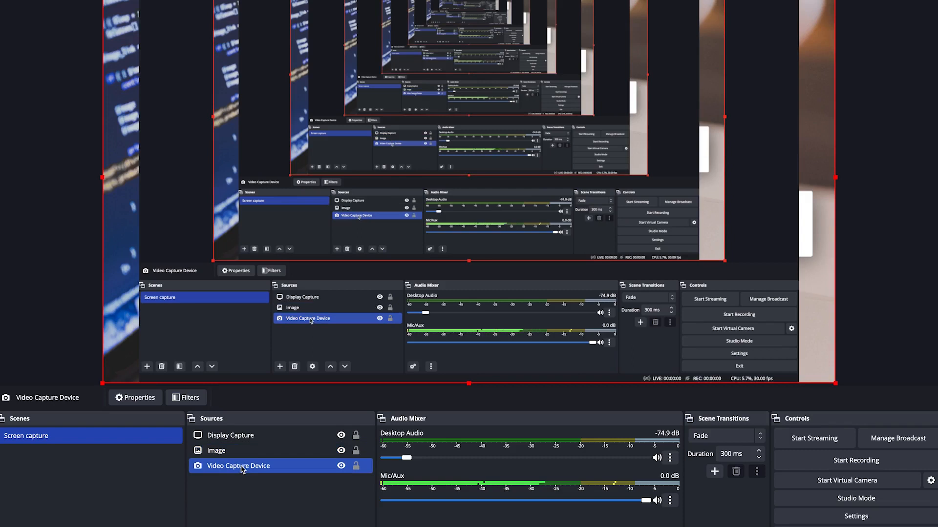
left_click_drag(240, 468, 241, 433)
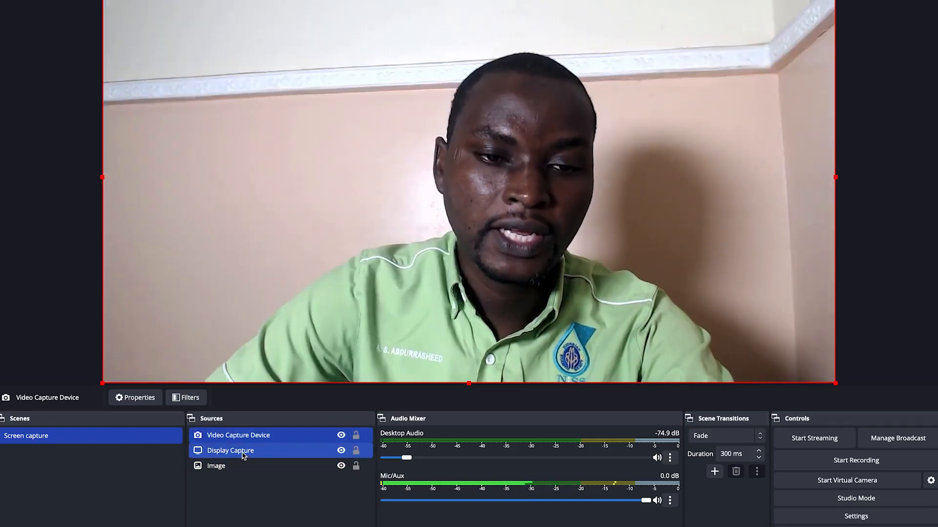
- Bring Display Capture back to the front of the source order and place the Image source above it
left_click(234, 464, "ctrl")
left_click_drag(226, 454, 227, 437)
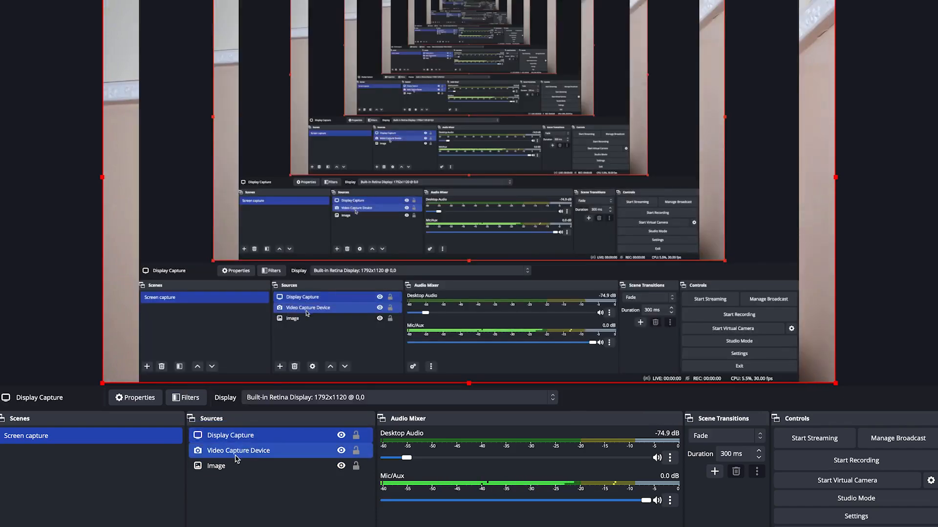
left_click(227, 467)
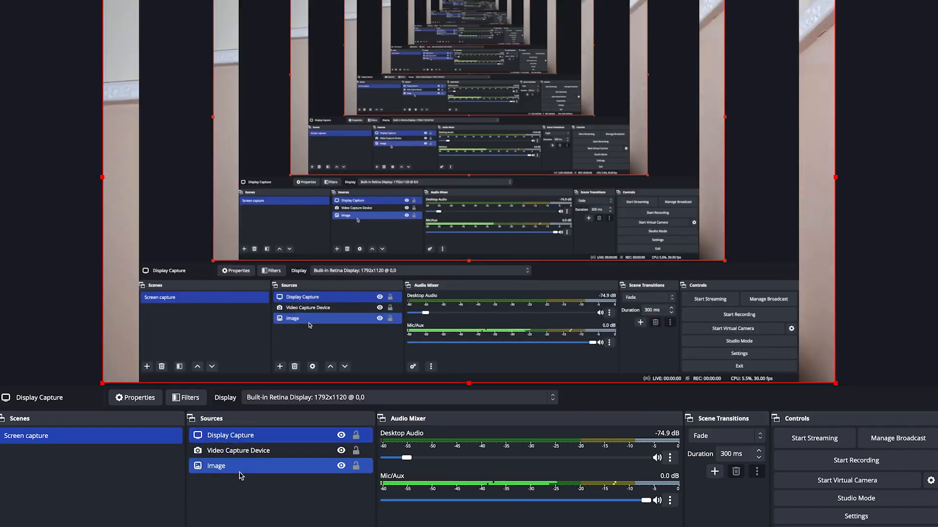
left_click_drag(228, 455, 238, 438)
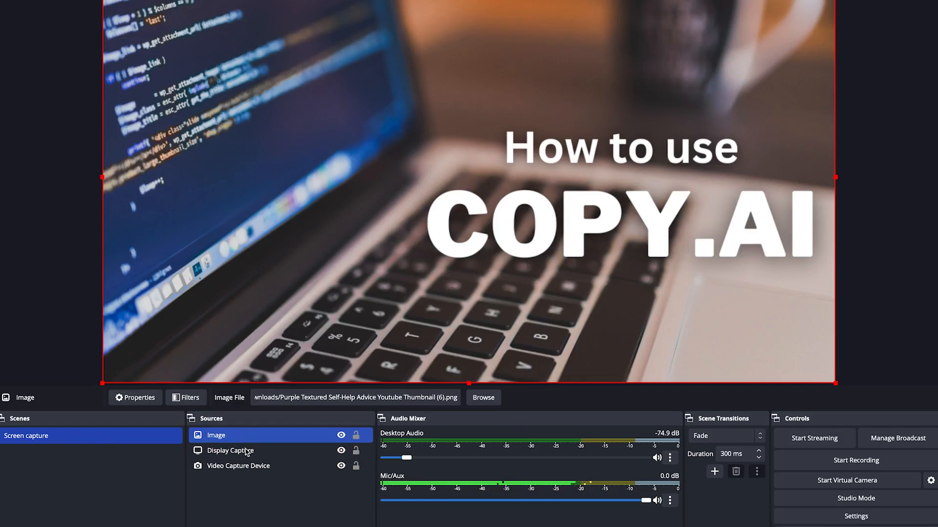
- Open the properties of the Display Capture source and cancel them without changes
left_click(251, 464, "ctrl")
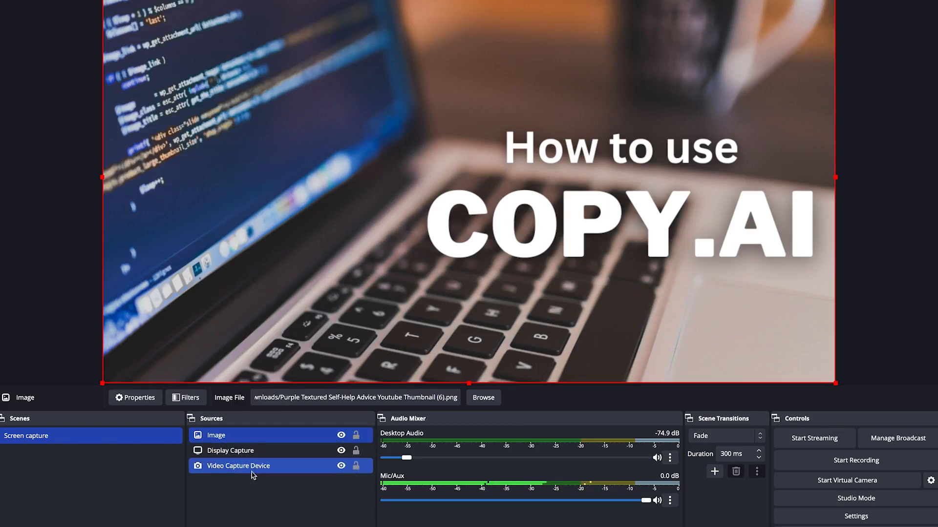
left_click(249, 470)
left_click(239, 455)
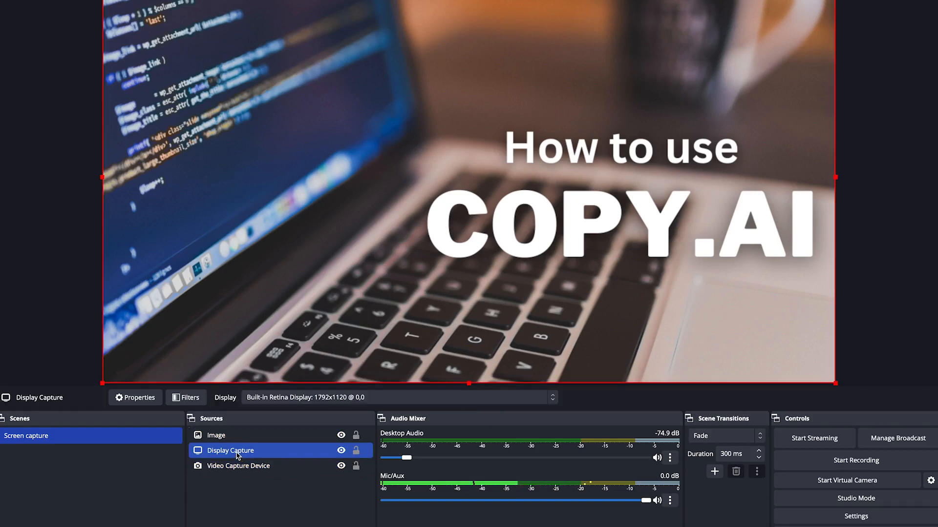
left_click(244, 469)
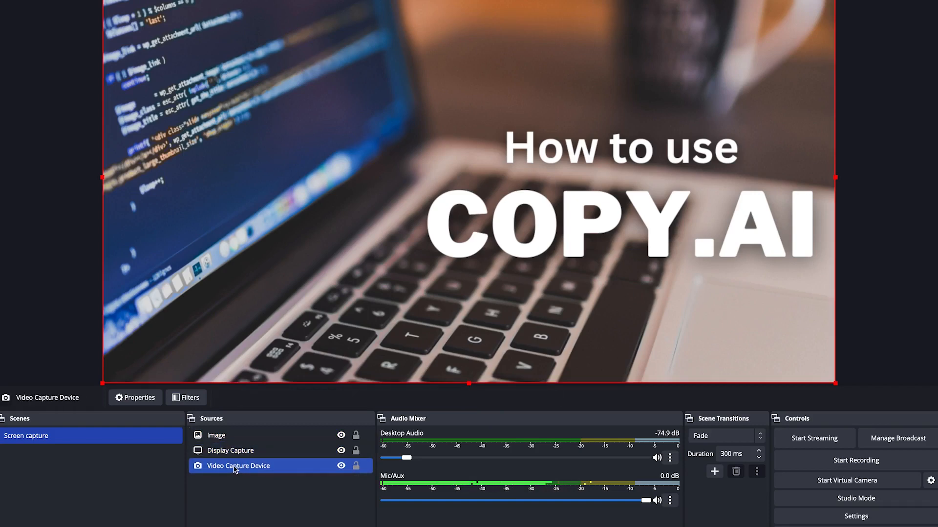
left_click(230, 453)
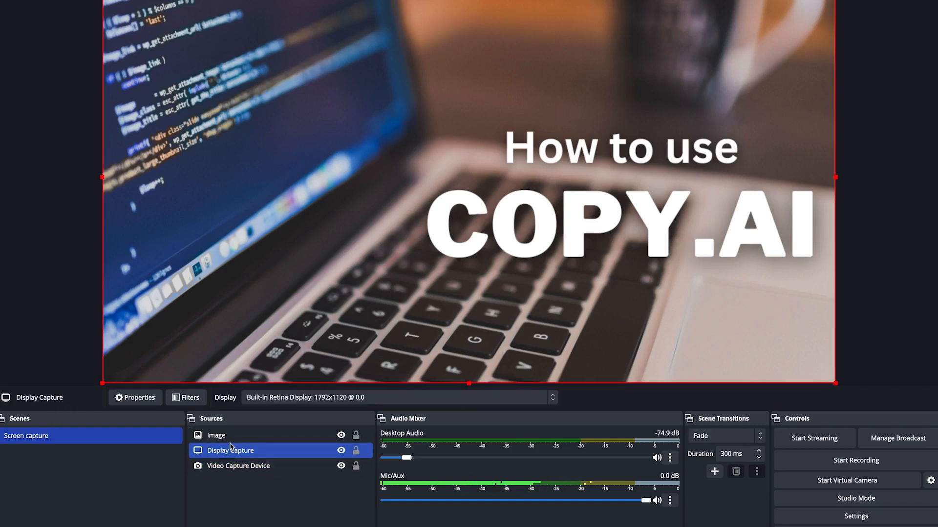
double_click(233, 447)
left_click(594, 392)
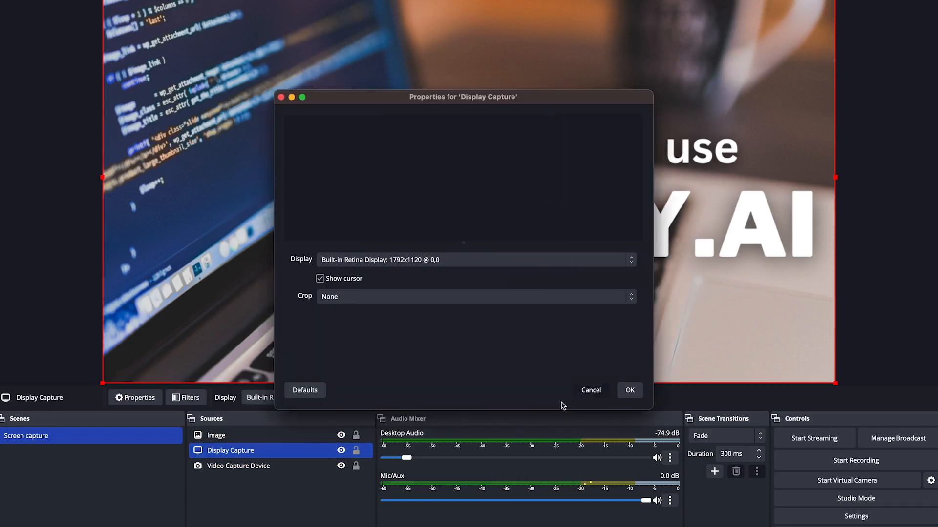
- Put the Video Capture Device on top of the source order and shrink it into the canvas's bottom-right corner, about 1419 px from the canvas's left edge
left_click(235, 467)
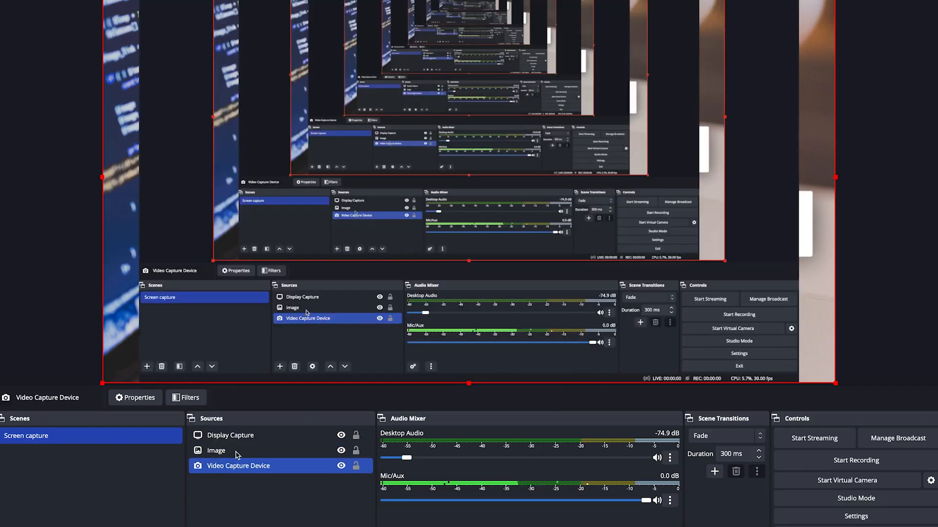
left_click_drag(236, 451, 236, 448)
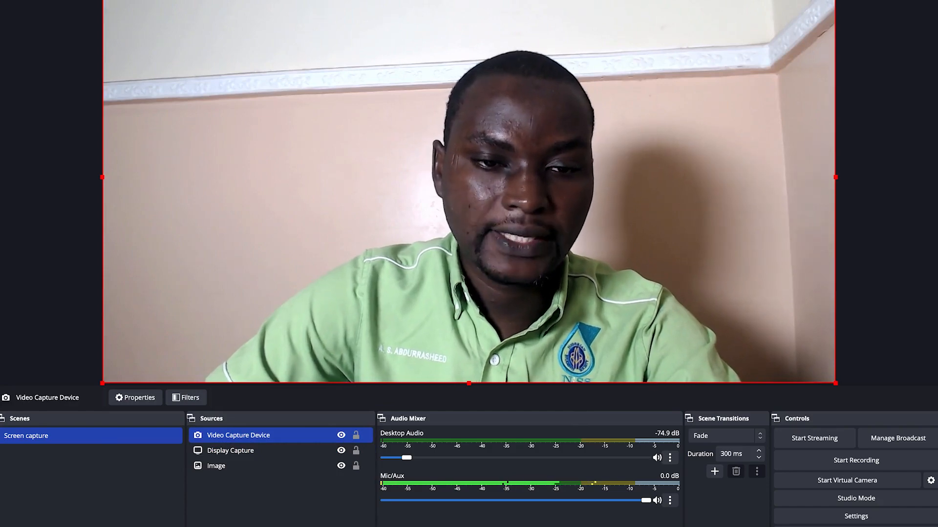
left_click_drag(104, 1, 676, 276)
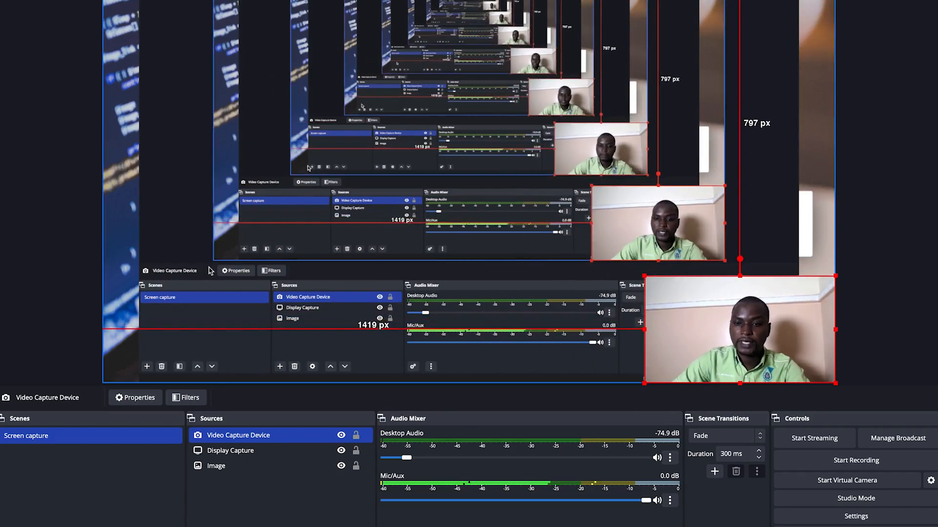
- Remove the Image source and shrink the webcam overlay in its corner to about 1490 px from the canvas's left edge and 838 px from its top
left_click(233, 467)
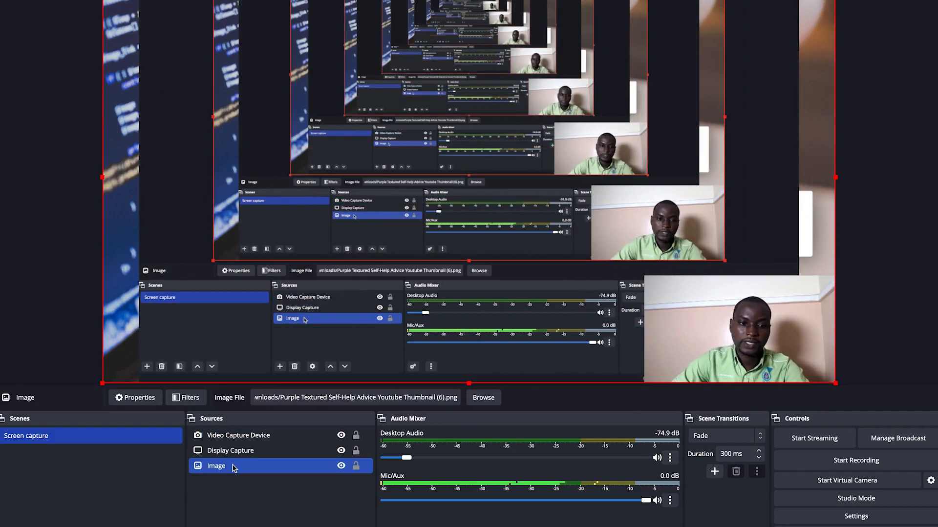
right_click(233, 466)
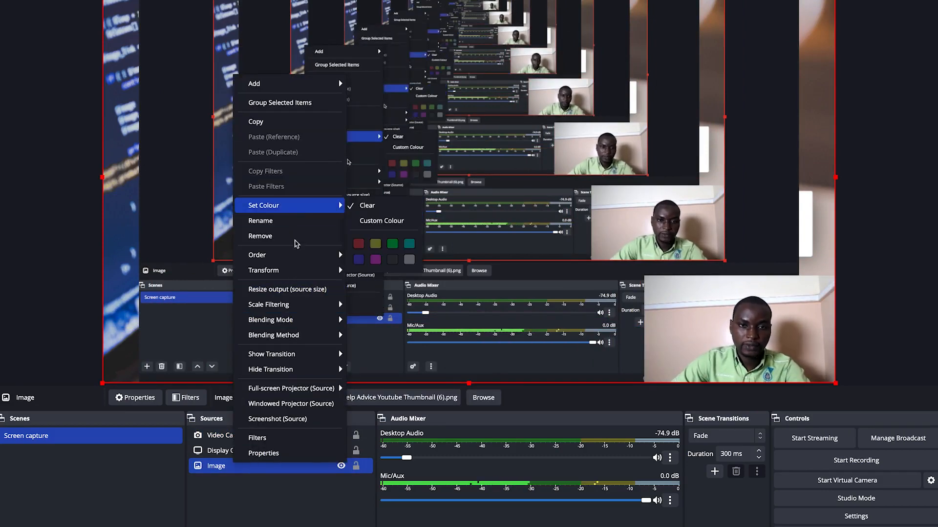
left_click(294, 237)
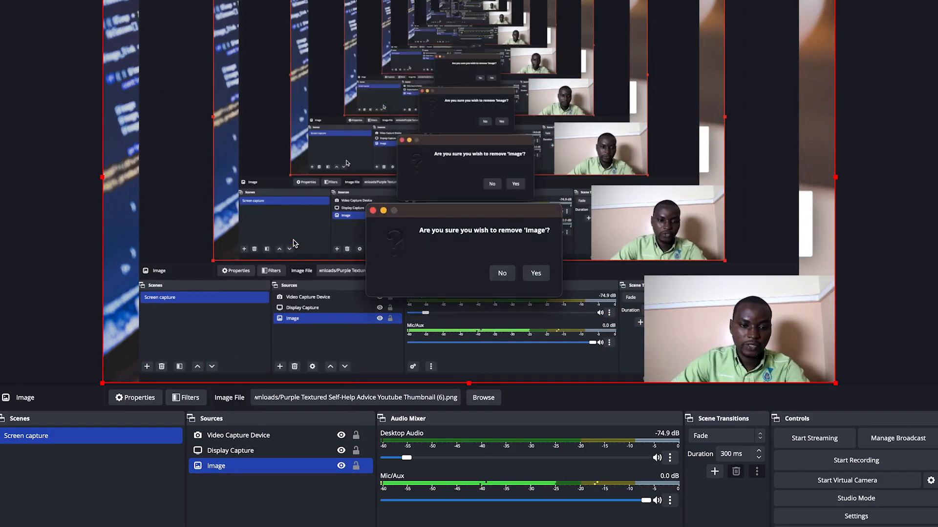
left_click(536, 273)
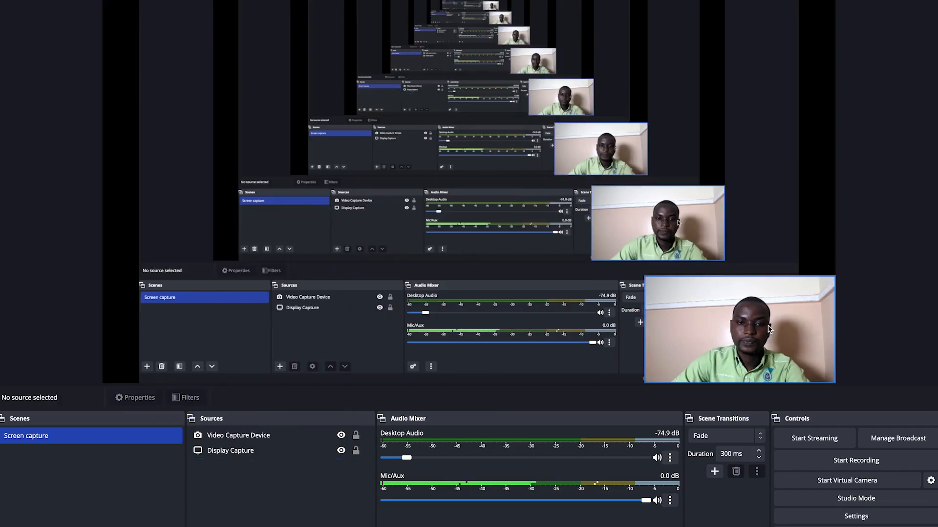
left_click(655, 290)
left_click_drag(644, 276, 672, 291)
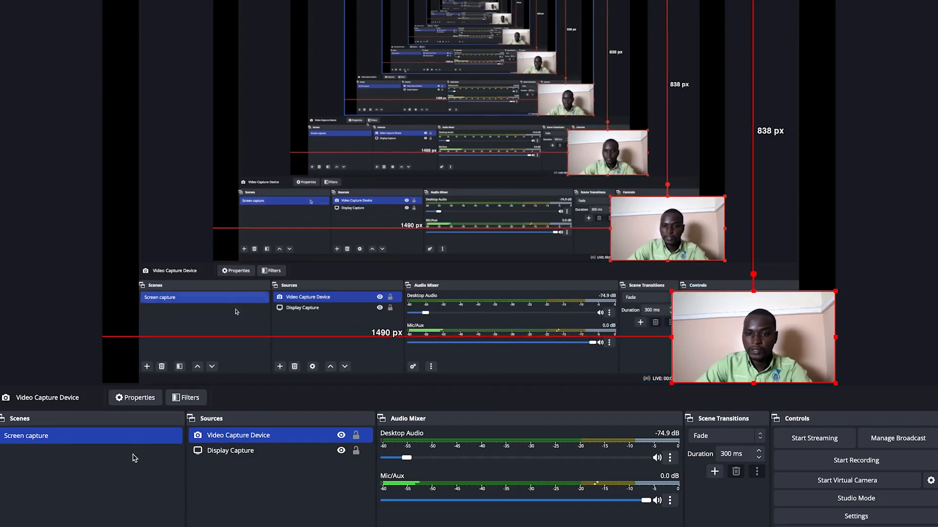
- Create a new scene named "Webcam"
left_click(147, 368)
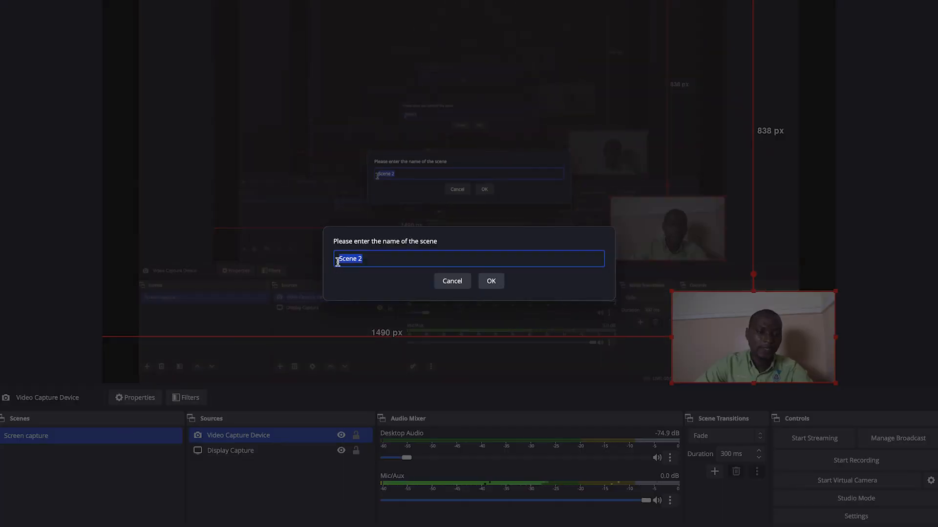
type("Webcam")
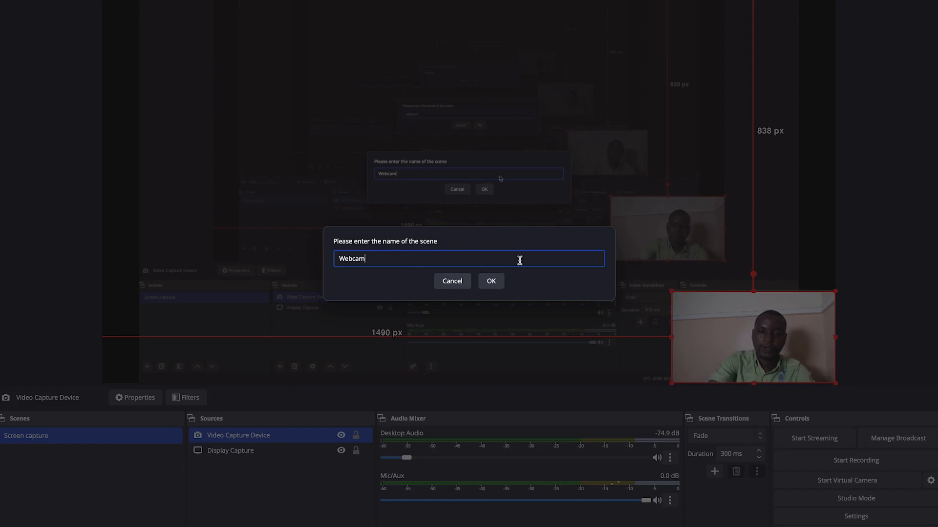
left_click(491, 280)
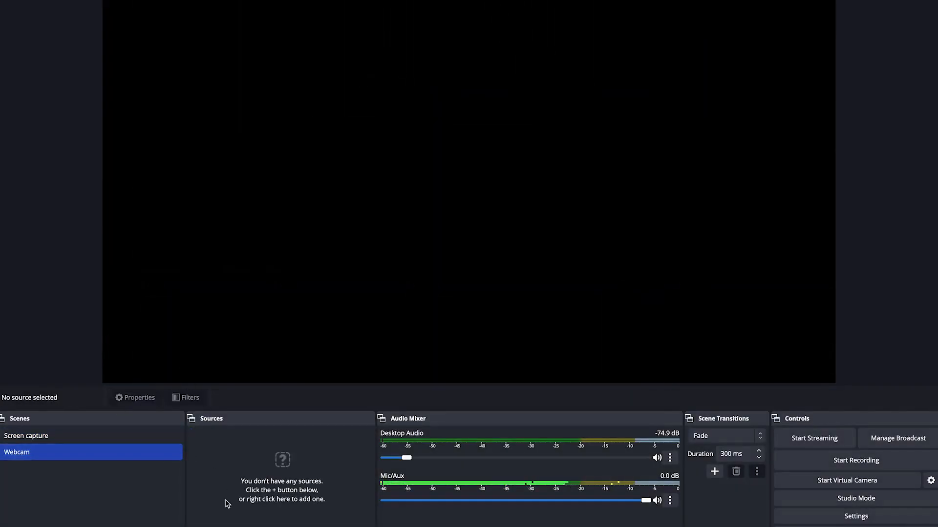
- Add a new Video Capture Device source named "mac book camera" to the Webcam scene, using FaceTime HD Camera (Built-in) as its device
left_click(200, 526)
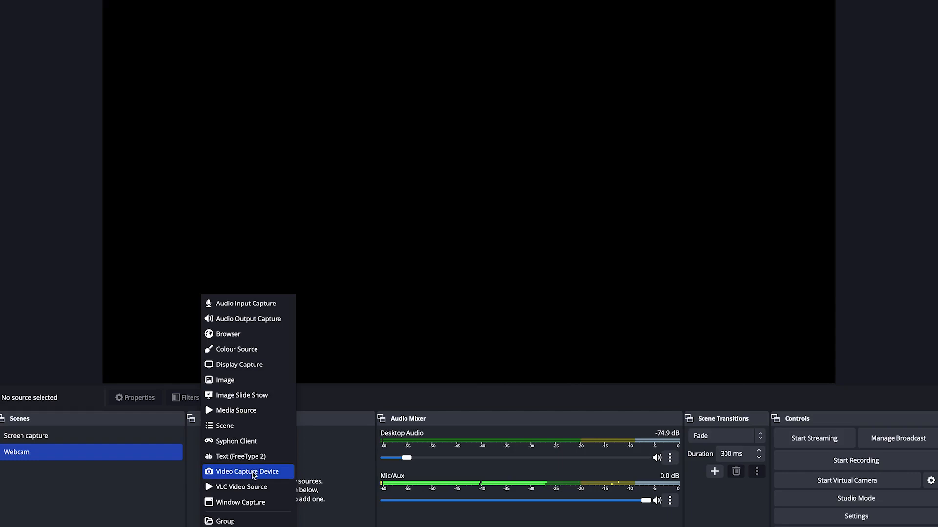
left_click(254, 473)
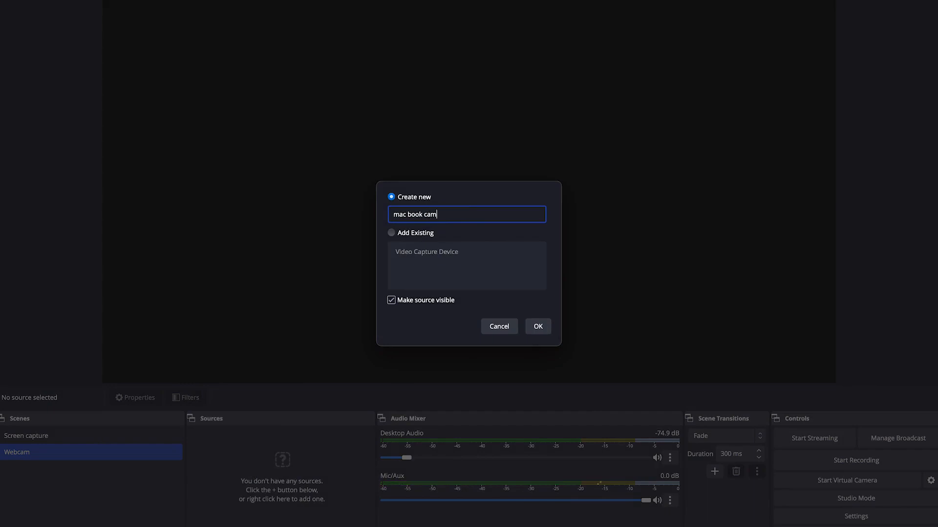
type("mac book camera")
key("Return")
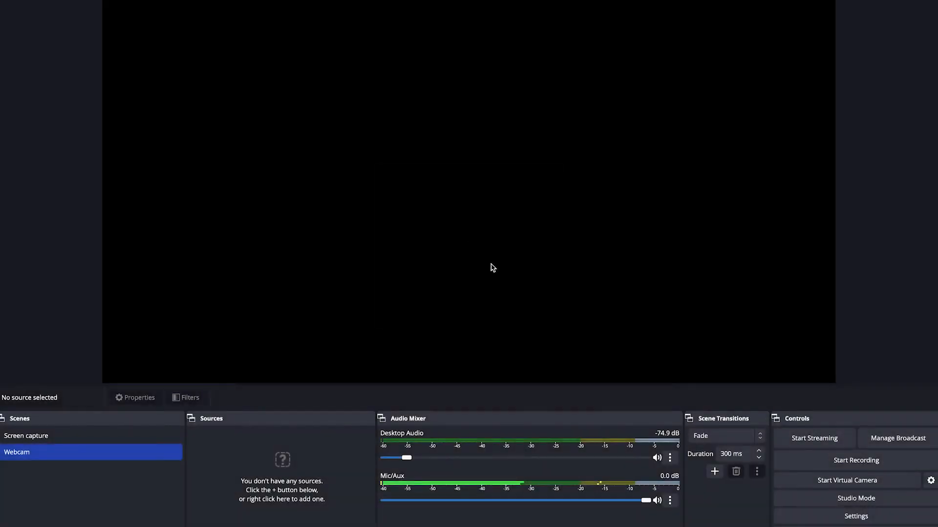
left_click(414, 264)
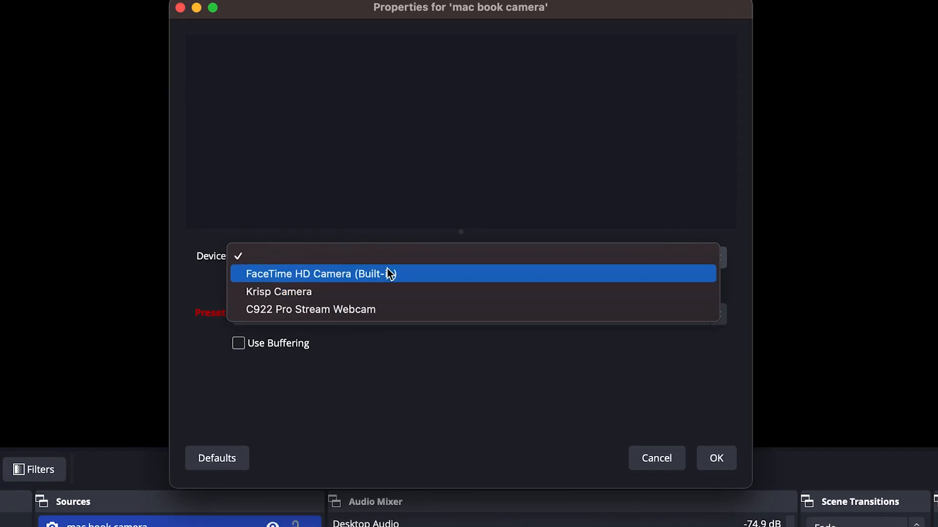
left_click(391, 274)
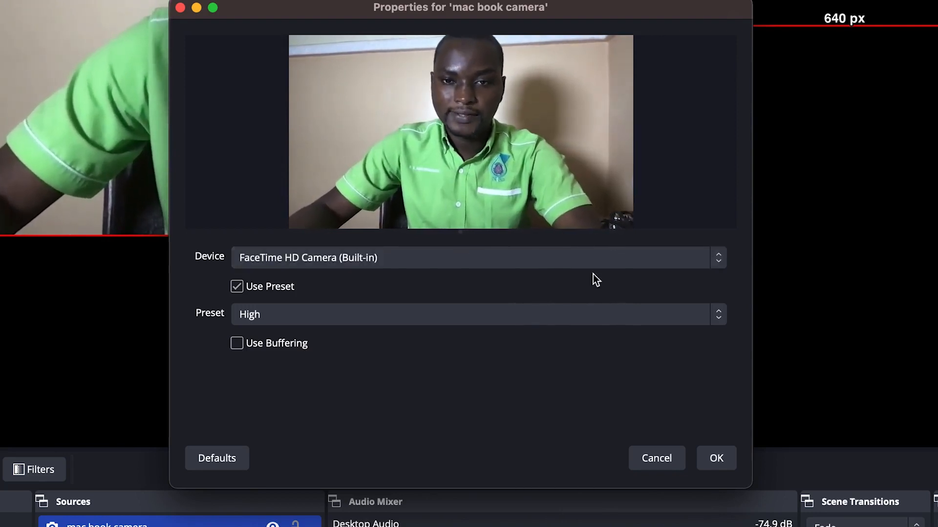
left_click(731, 460)
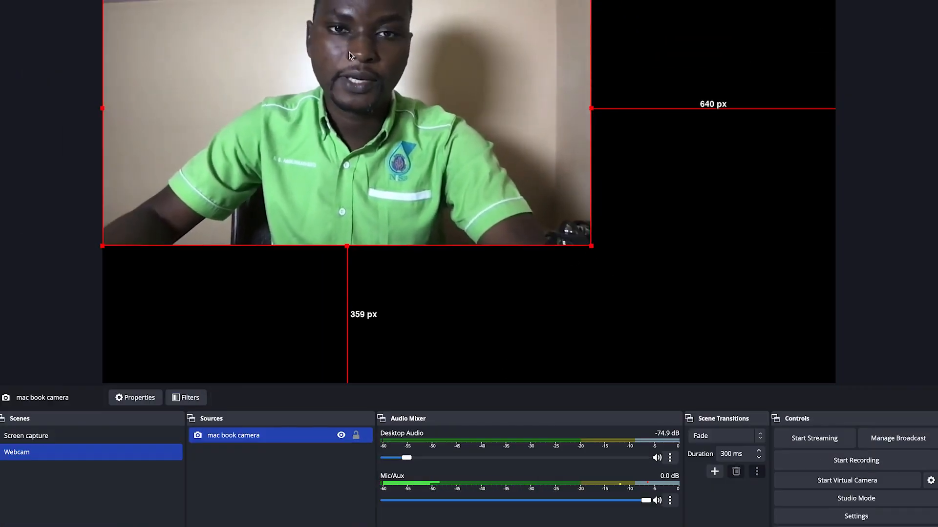
- Fit the mac book camera source to the full canvas of the Webcam scene
right_click(443, 216)
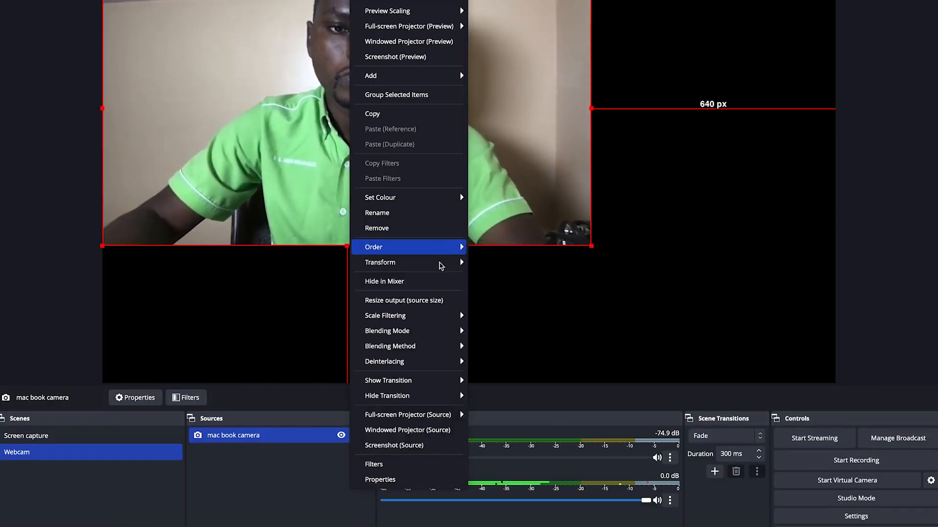
mouse_move(443, 264)
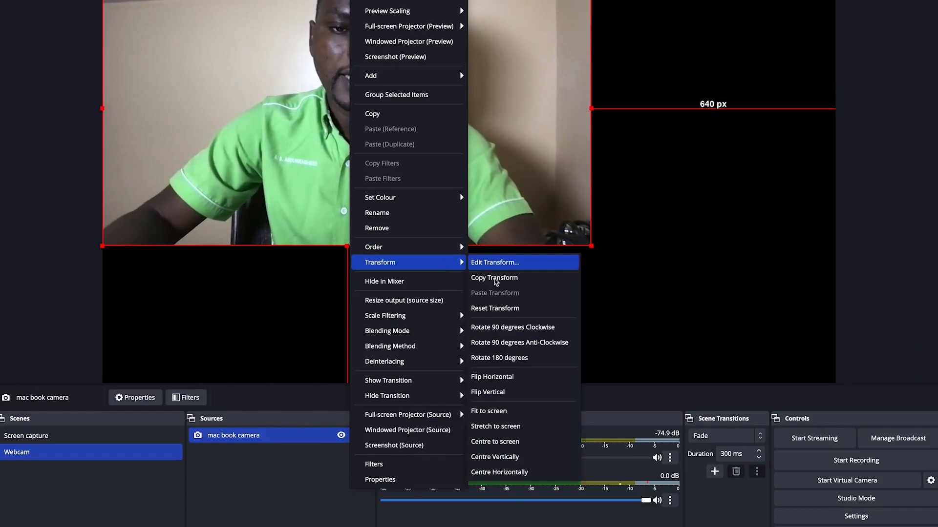
left_click(514, 412)
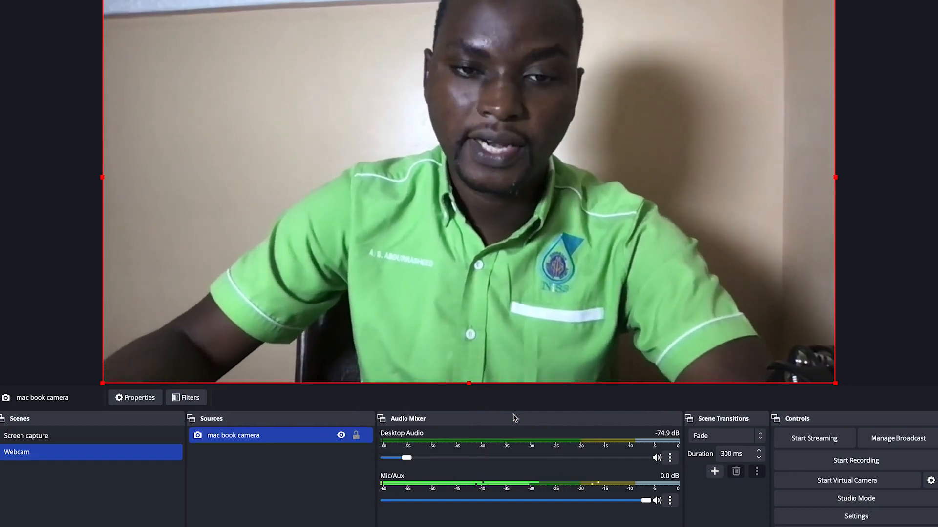
left_click(51, 440)
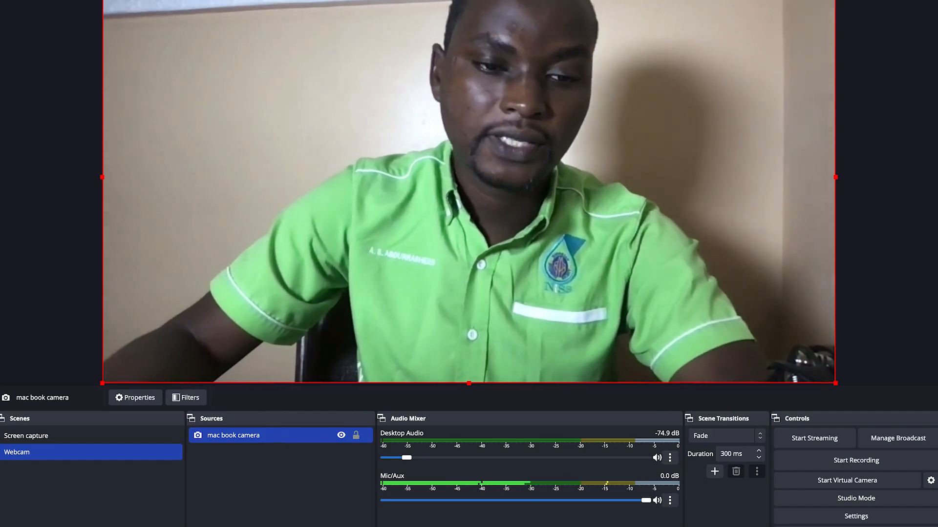
- Add an Audio Input Capture source named "My c922" to the Webcam scene, using C922 Pro Stream Webcam as its device
left_click(196, 526)
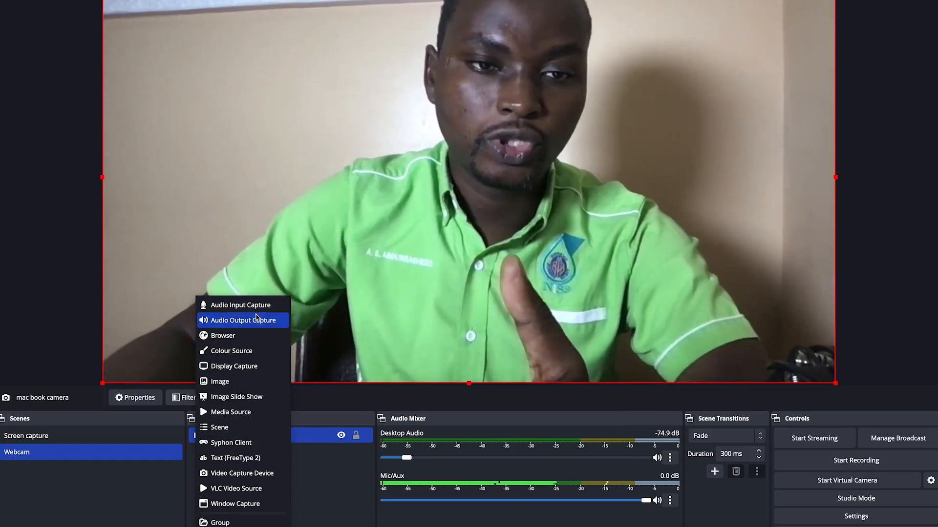
left_click(255, 305)
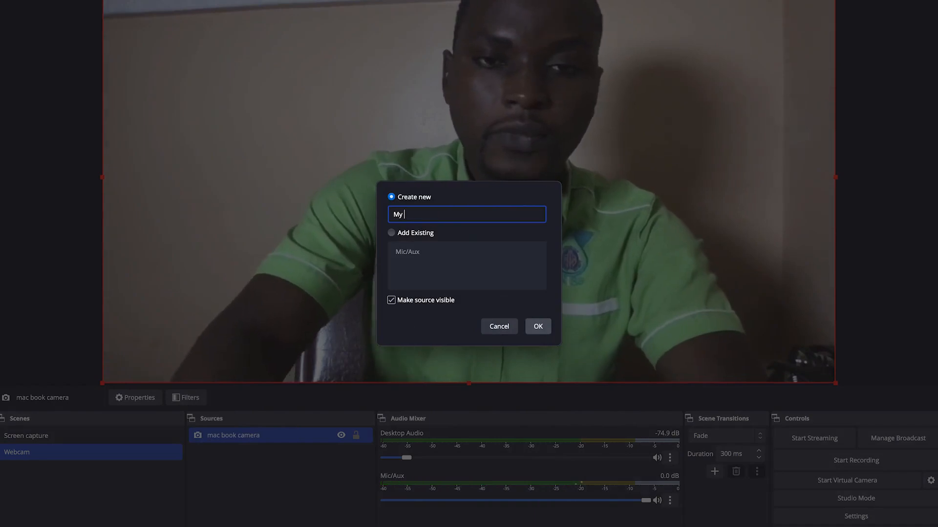
key("Return")
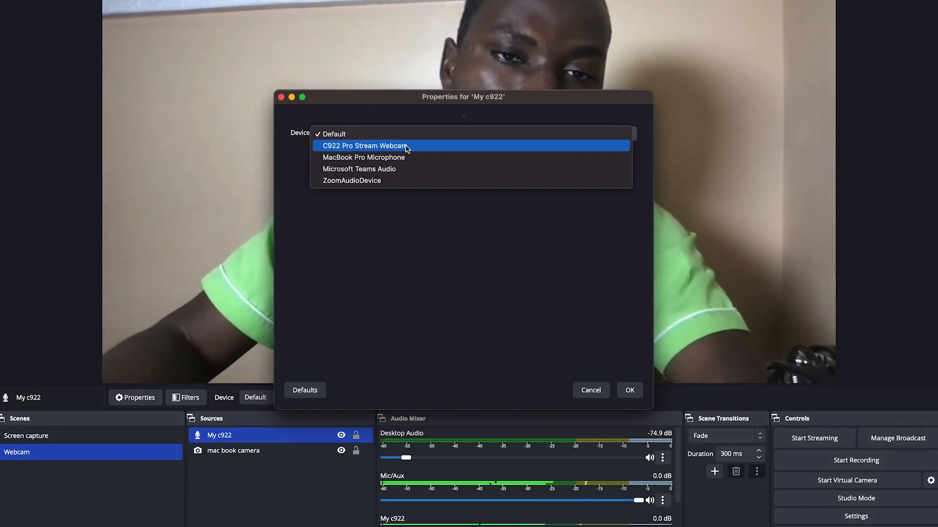
left_click(408, 147)
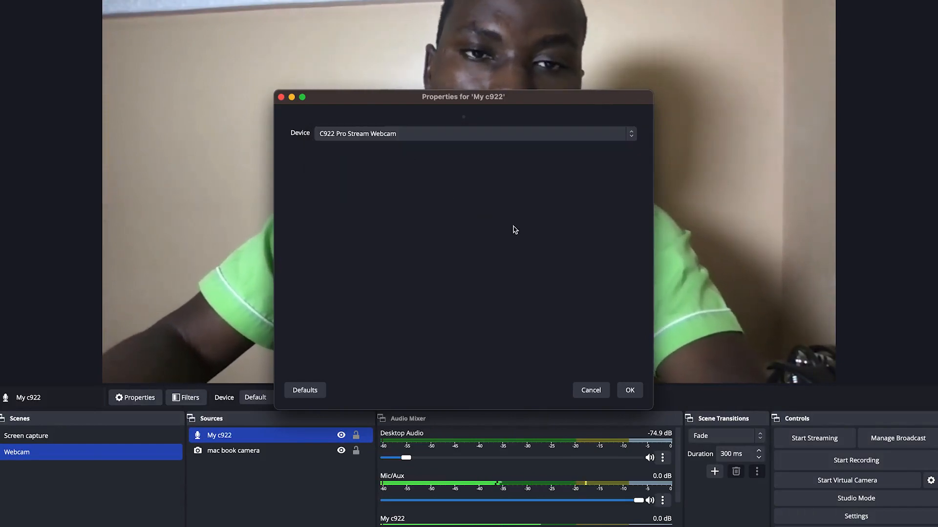
left_click(629, 391)
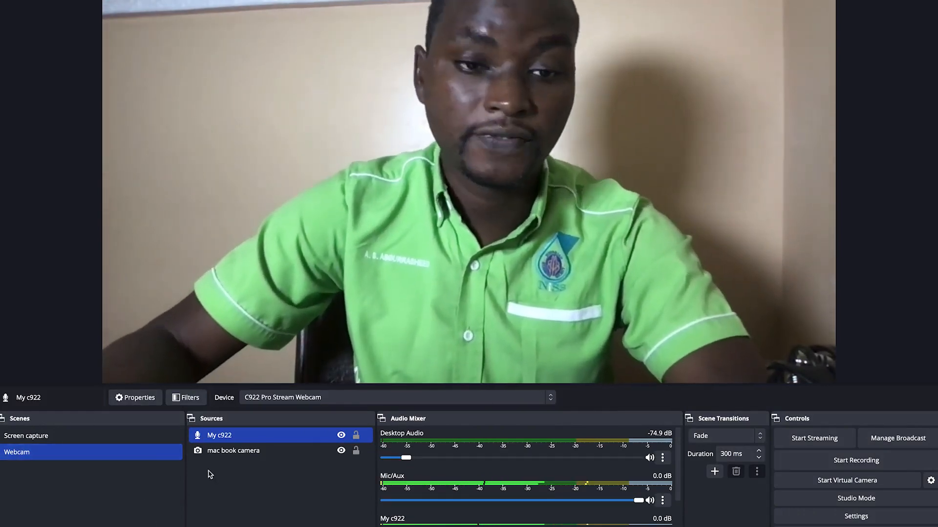
- Add a Noise Gate filter with its default name to the My c922 audio source
left_click(219, 451, "shift")
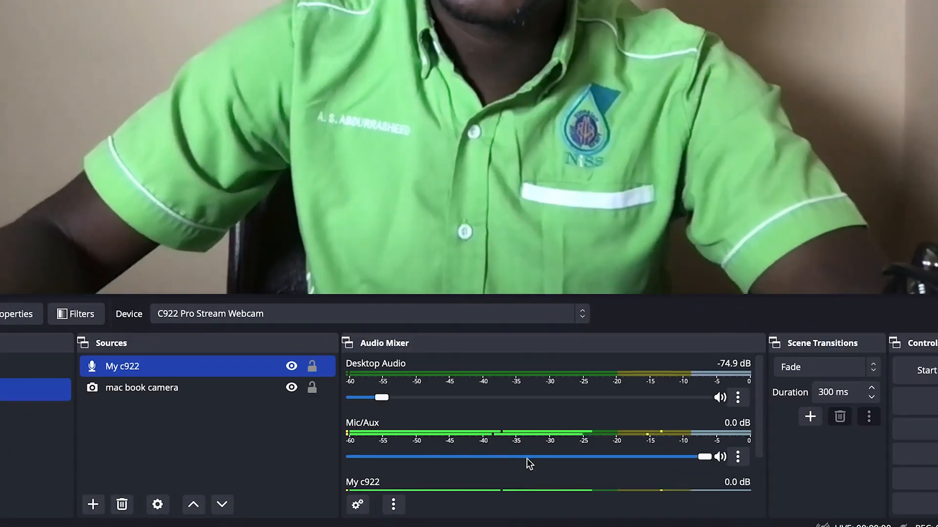
scroll(512, 503, "down", 2)
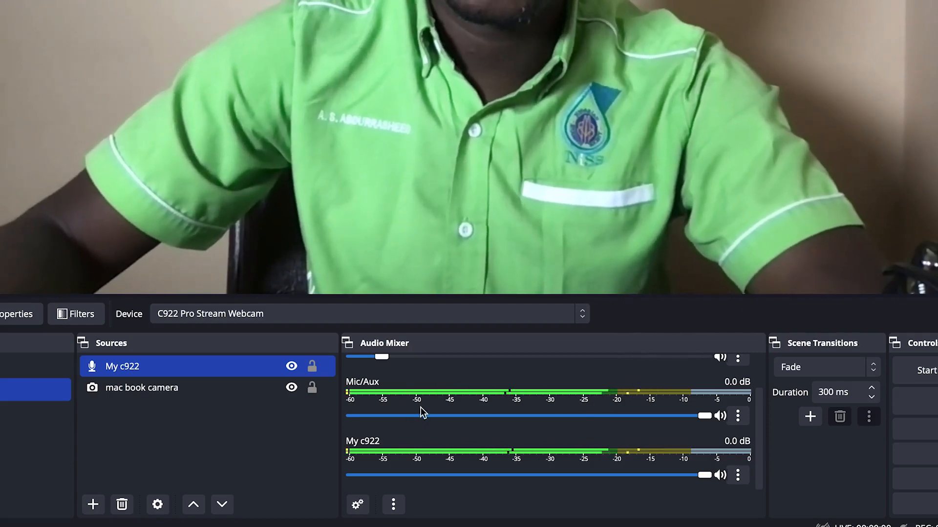
scroll(421, 407, "up", 2)
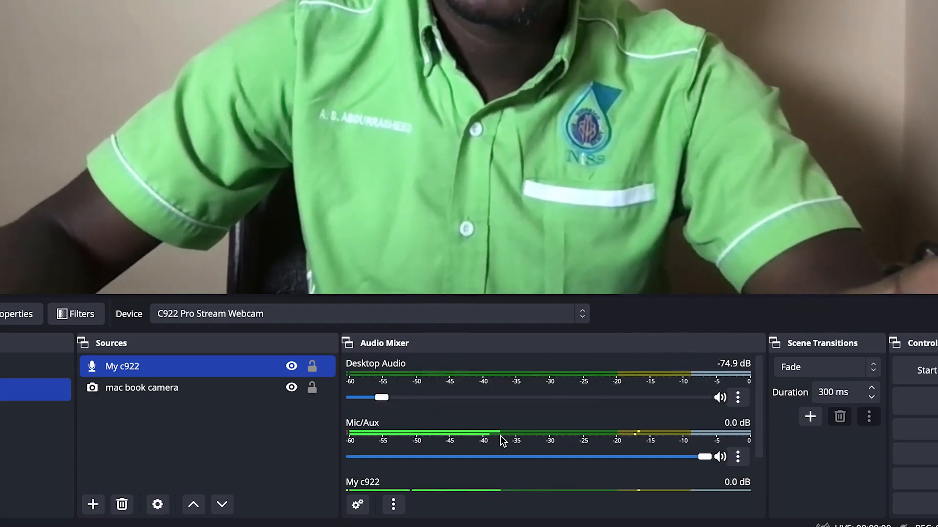
scroll(499, 442, "down", 2)
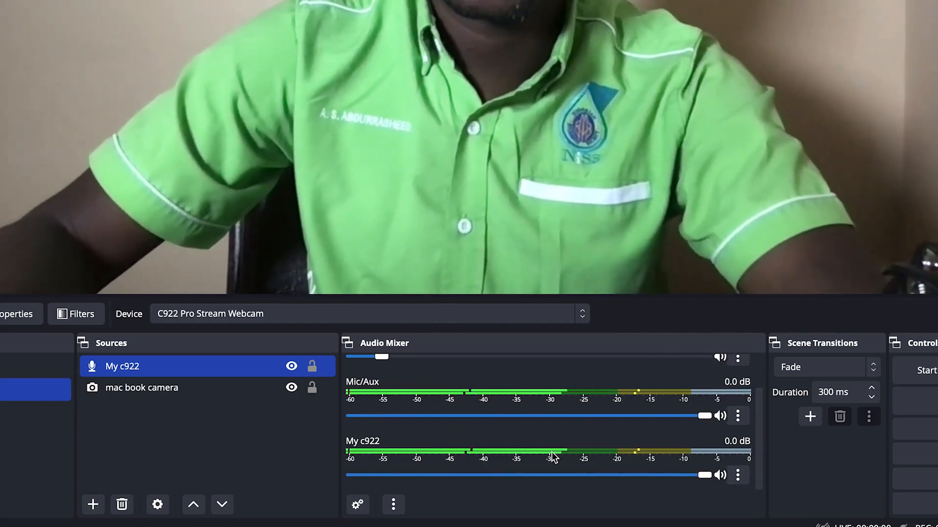
scroll(746, 424, "up", 2)
scroll(525, 441, "down", 2)
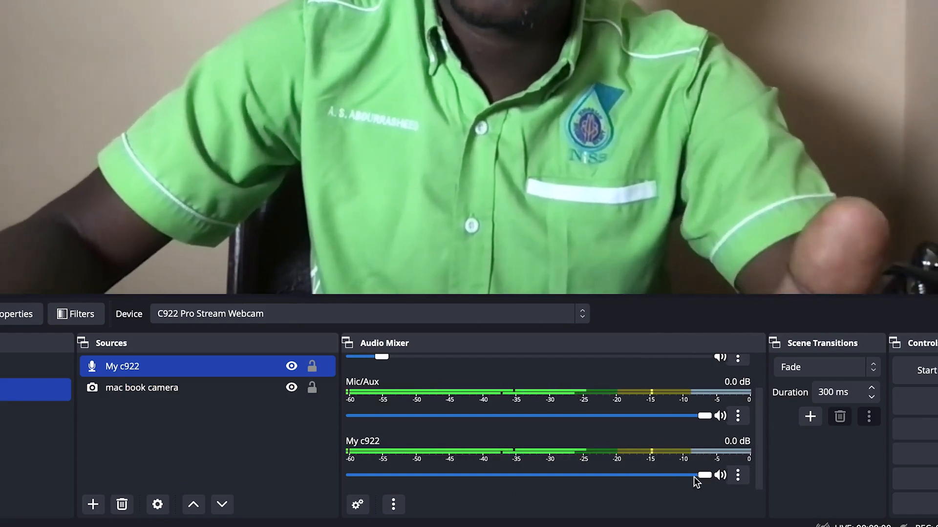
left_click(738, 477)
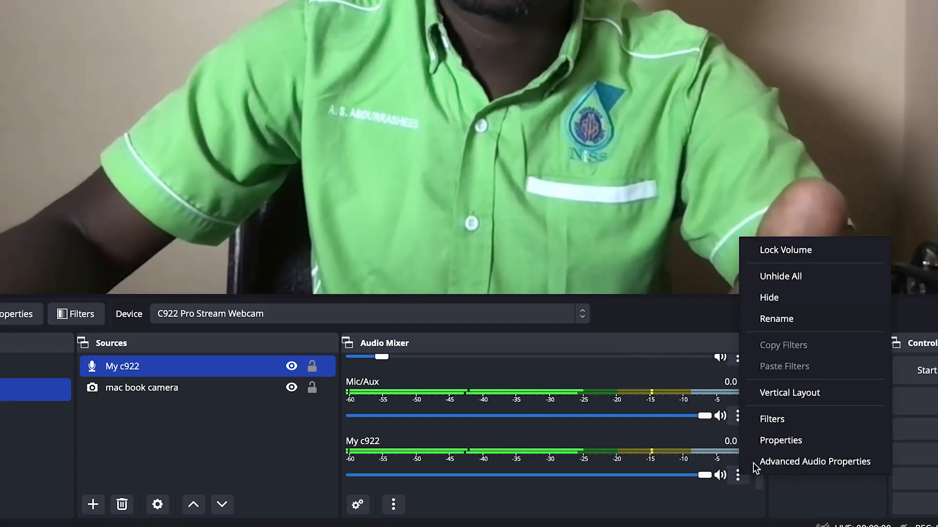
left_click(781, 421)
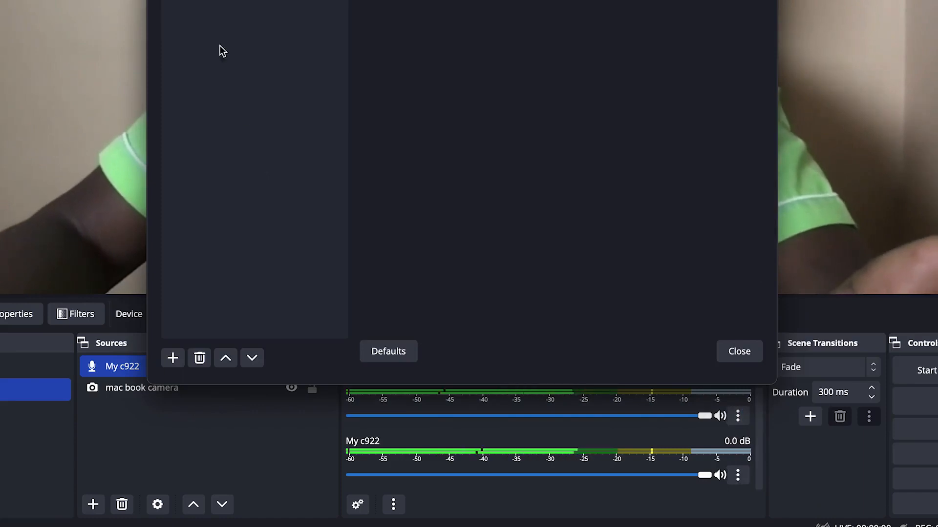
left_click(173, 359)
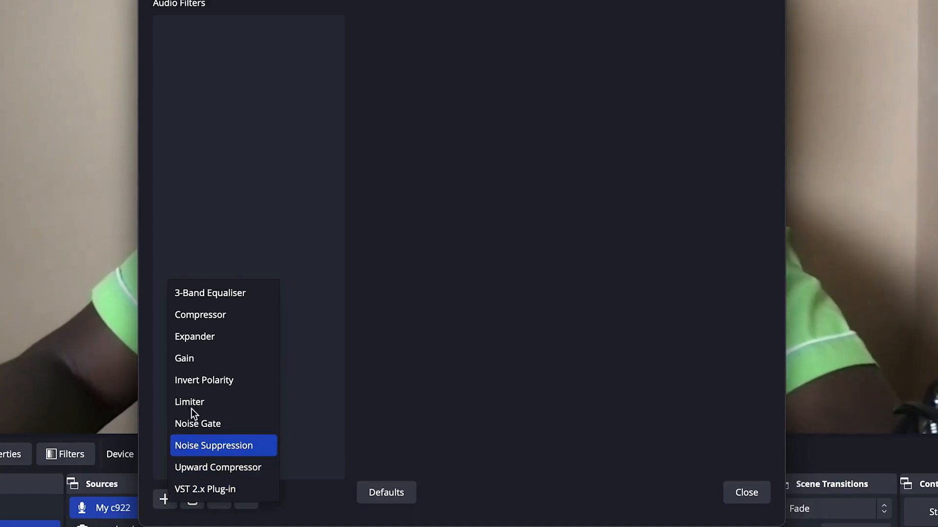
left_click(222, 423)
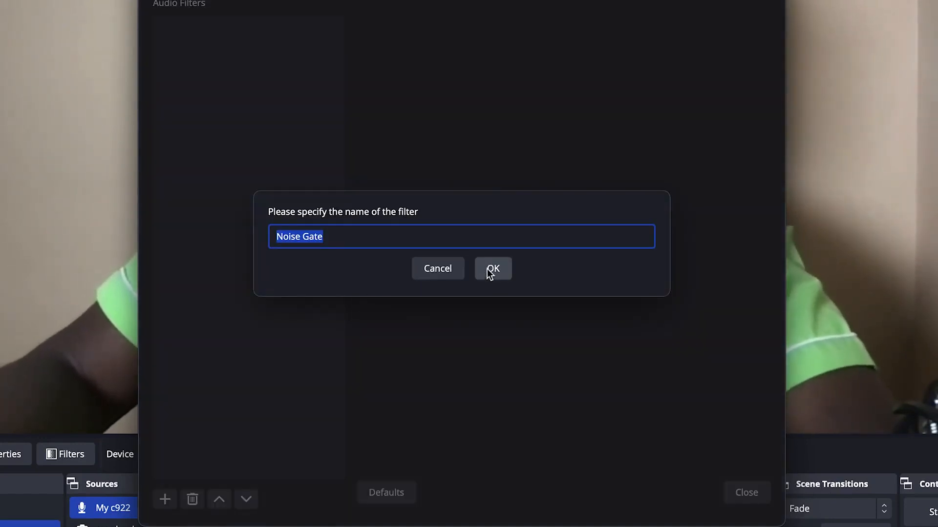
left_click(492, 270)
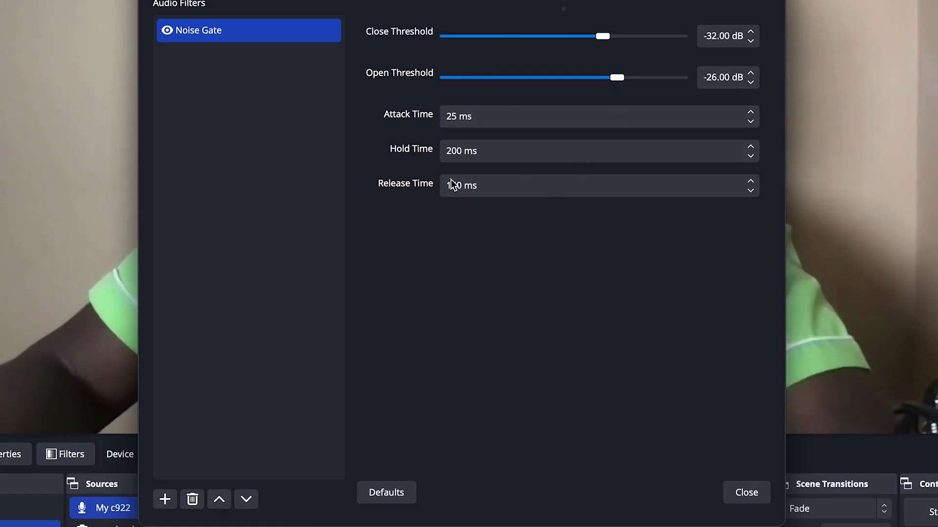
- Add a Gain filter and a Compressor filter, both with default names, to the My c922 audio source
left_click(165, 499)
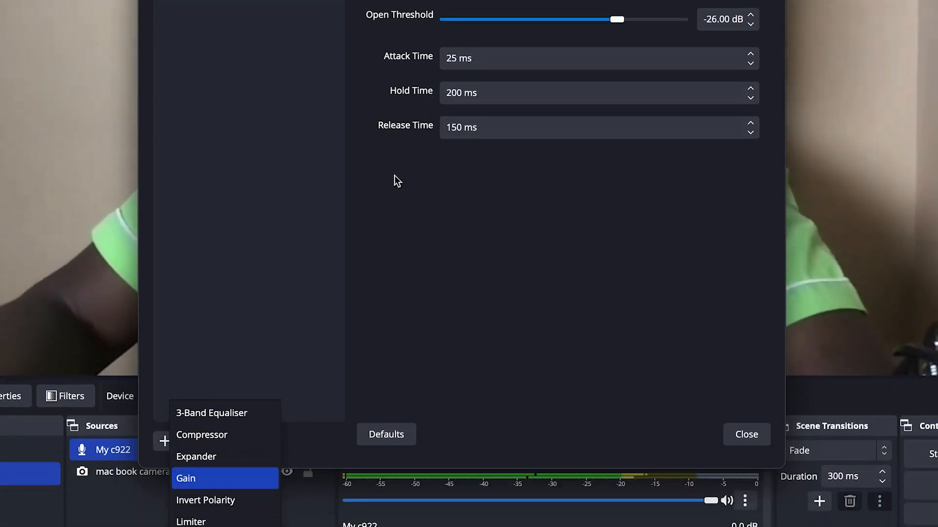
key("Return")
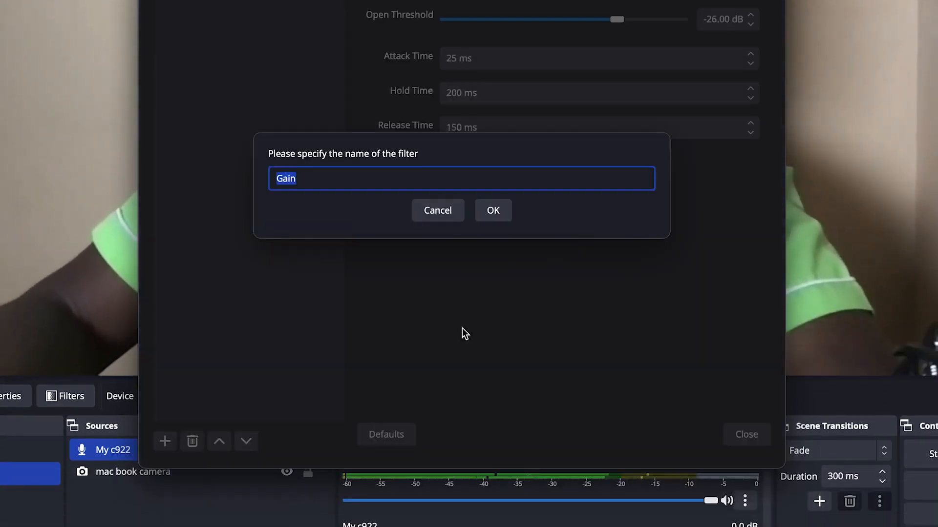
left_click(480, 207)
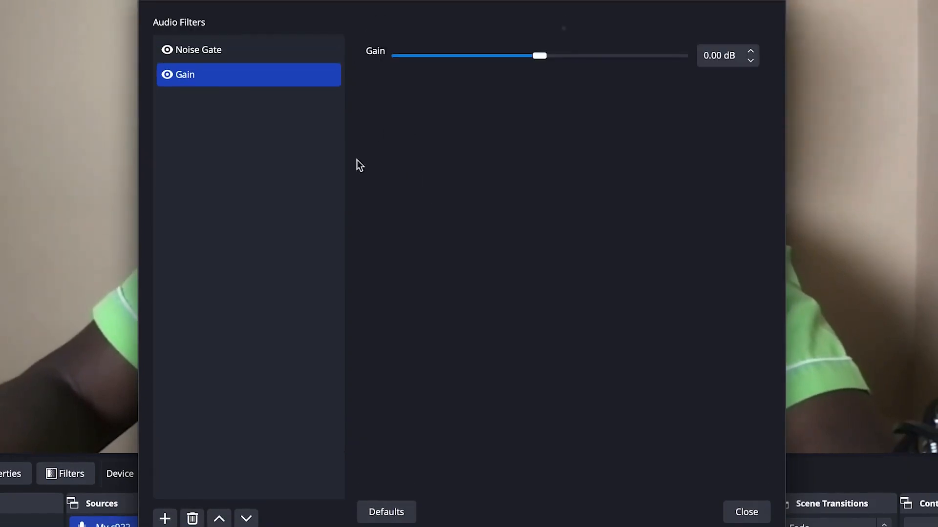
left_click(165, 519)
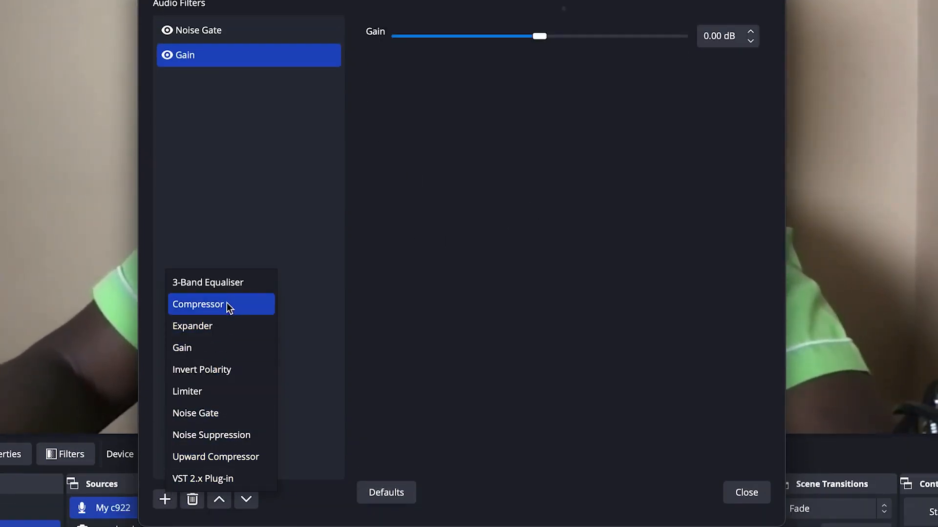
left_click(271, 299)
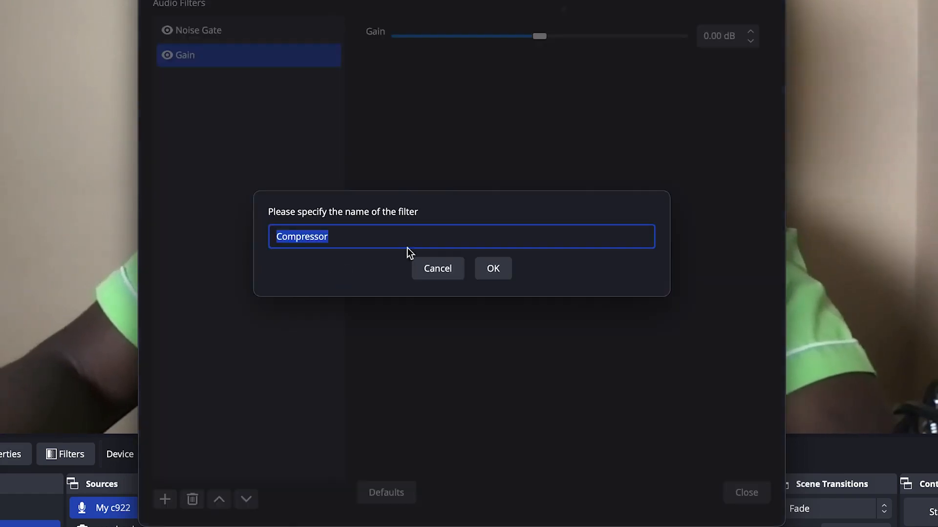
left_click(485, 271)
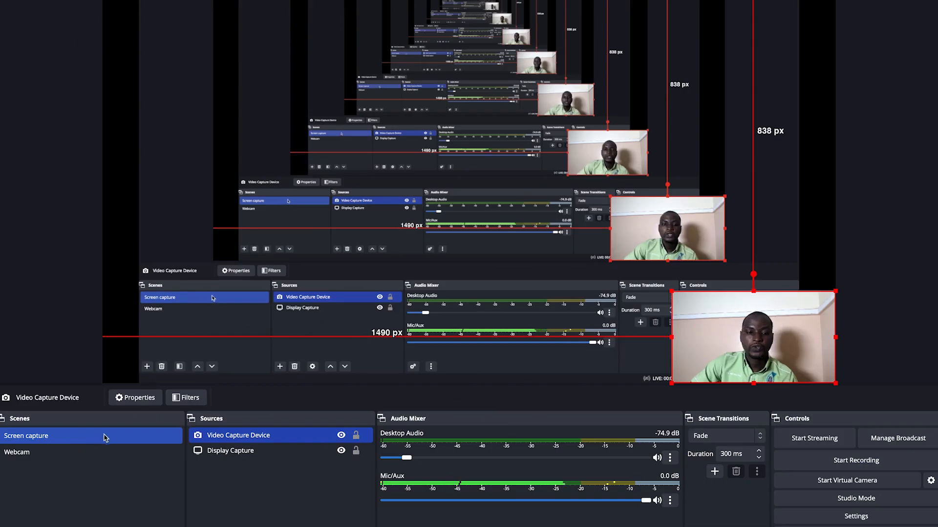
- Start recording with the Screen capture scene active and only its Video Capture Device source selected
left_click(239, 451, "ctrl")
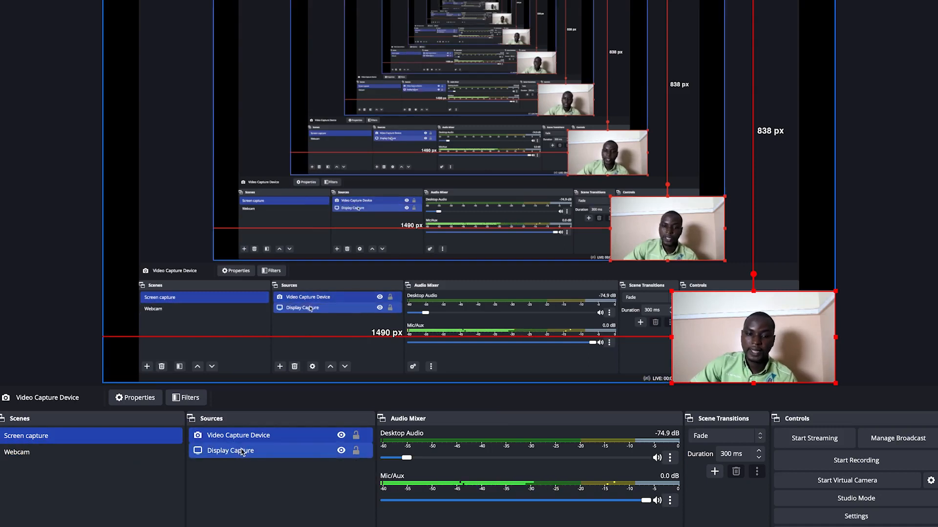
left_click(239, 450, "ctrl")
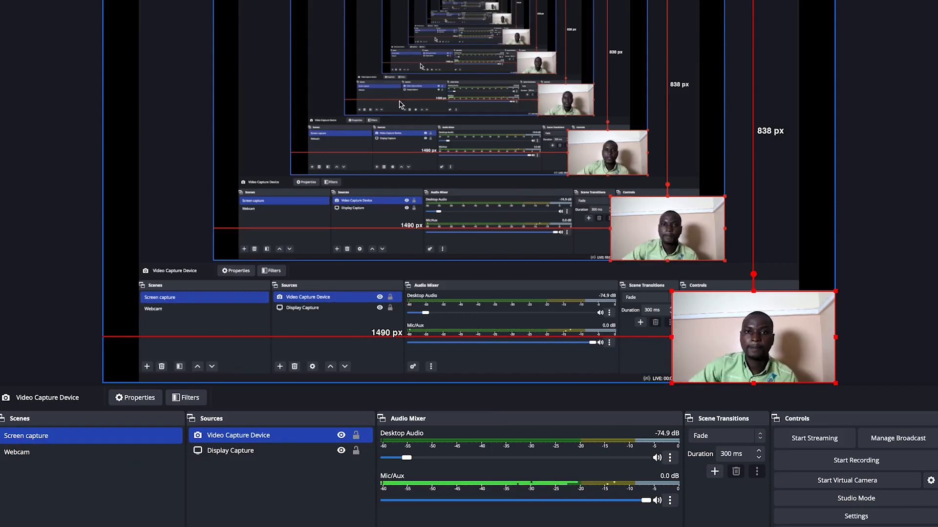
left_click(878, 461)
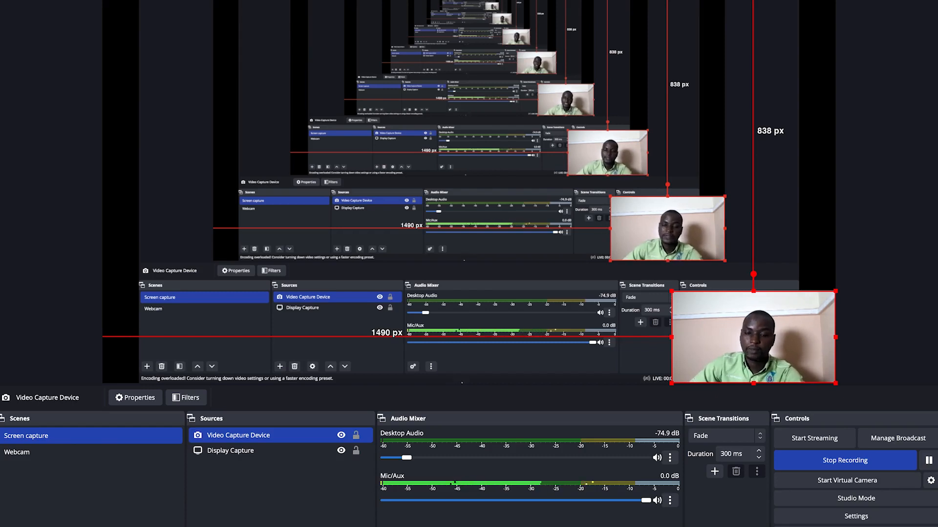
- Switch to Google Chrome, load nairaland.com in a new tab and look through its front page
mouse_move(458, 526)
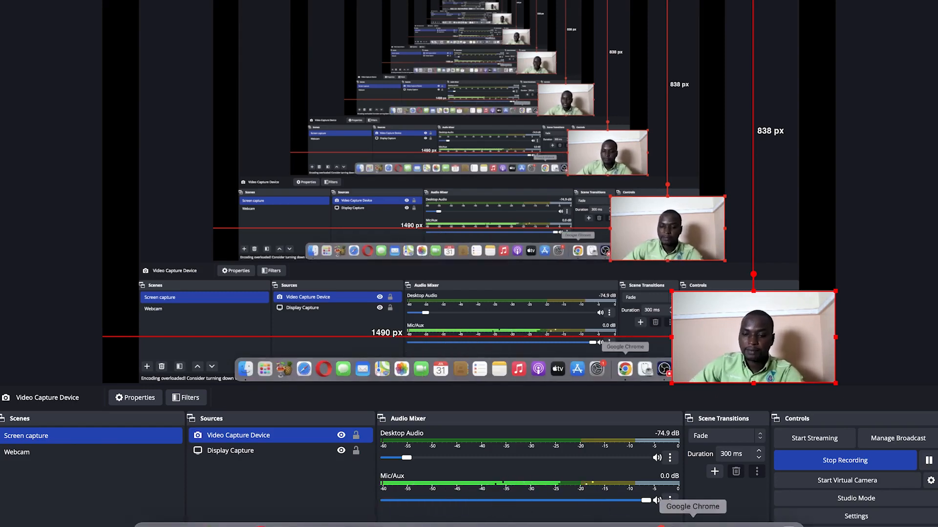
left_click(693, 525)
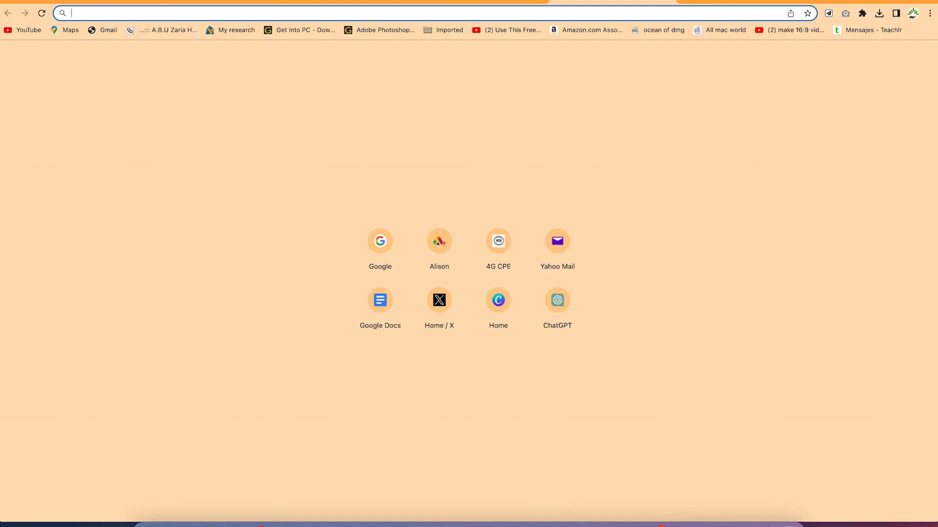
left_click(685, 1)
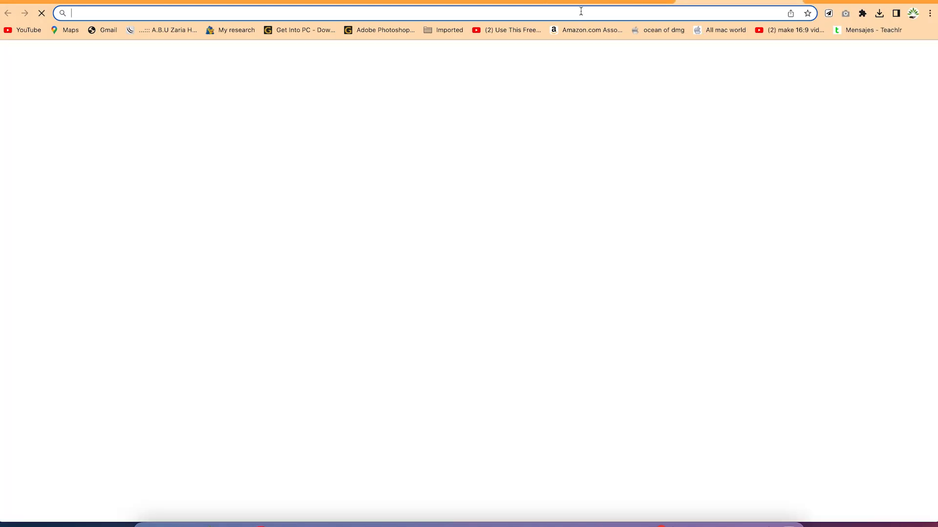
type("nairaland.com")
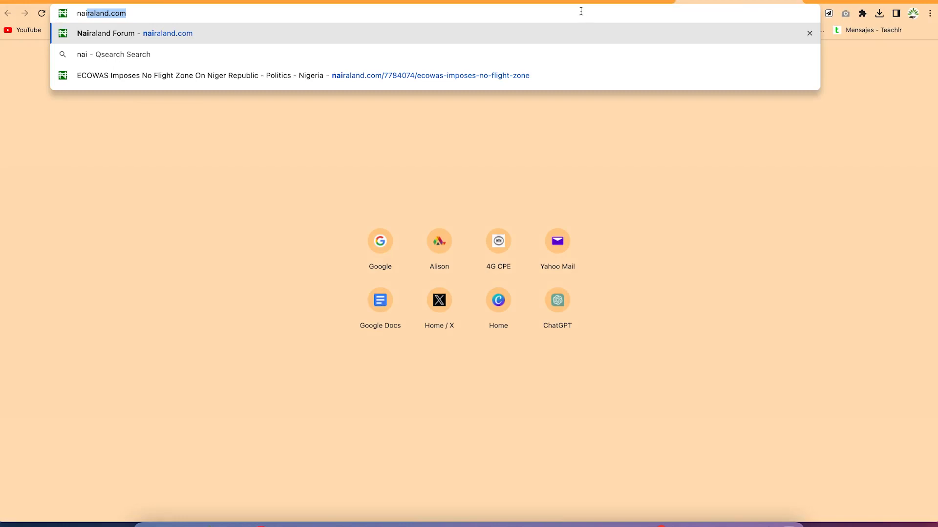
key("Return")
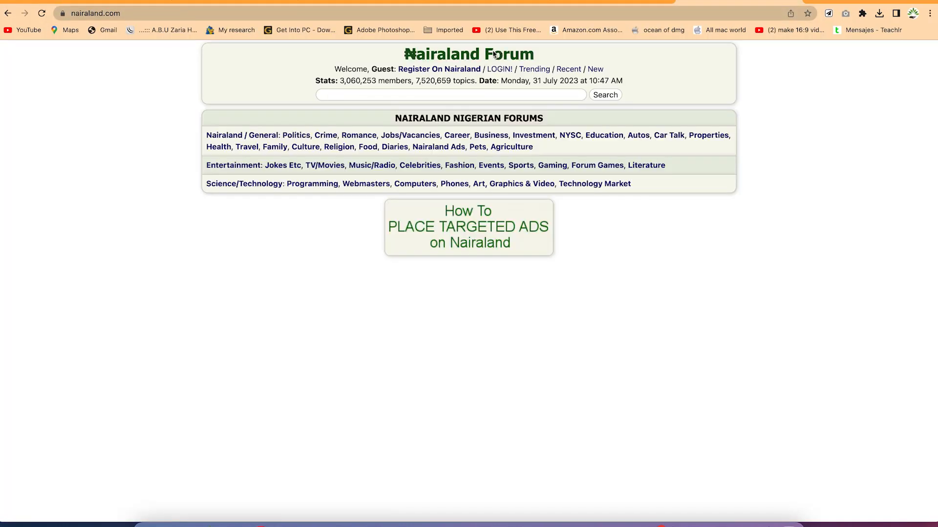
scroll(451, 171, "down", 3)
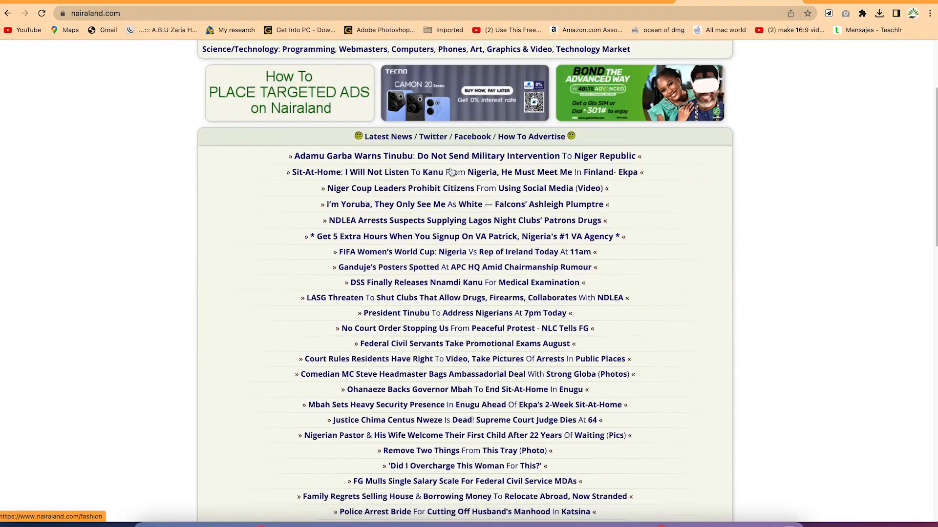
scroll(452, 170, "down", 4)
scroll(451, 171, "up", 7)
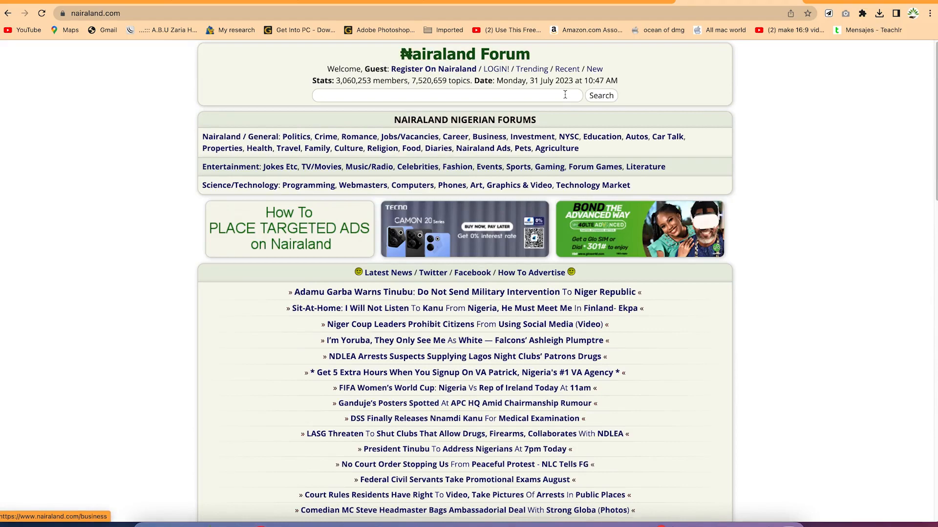
- Look through the nairaland.com front page, then clear the Chrome and Finder windows from the desktop
scroll(565, 94, "down", 10)
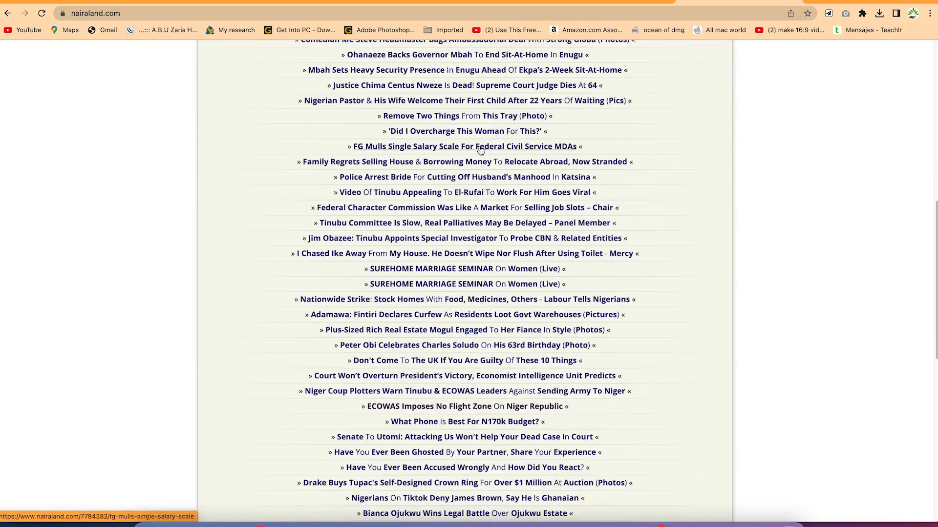
scroll(485, 145, "up", 10)
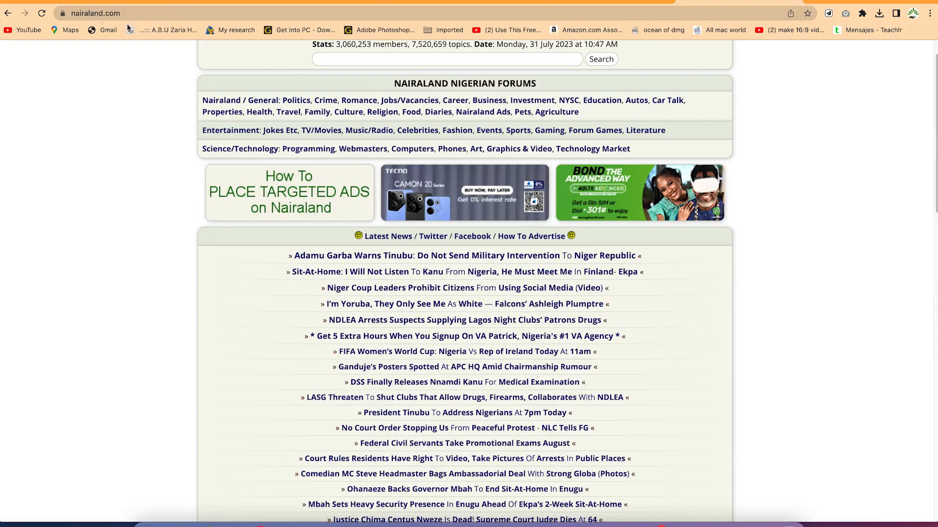
key("super+m")
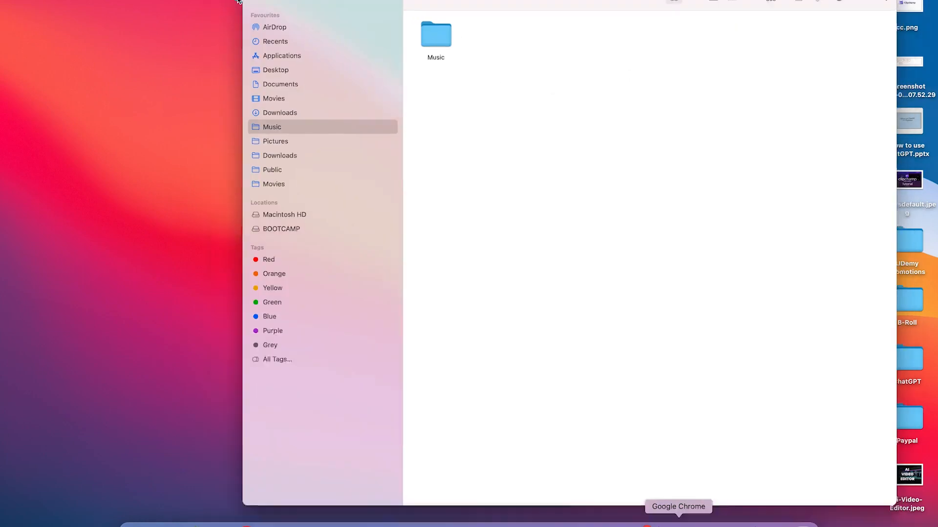
left_click(238, 1)
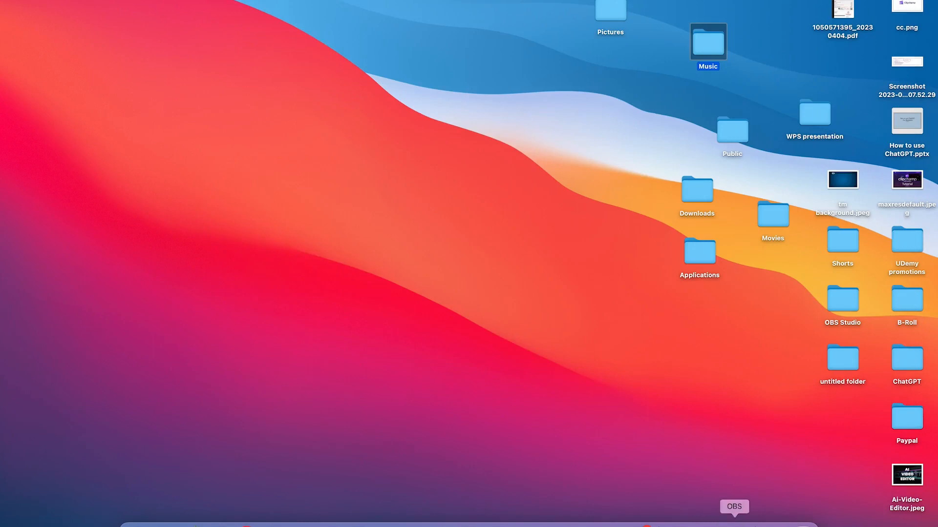
- Look over the recording and projector options offered by the OBS status item, then dismiss them
left_click(741, 0)
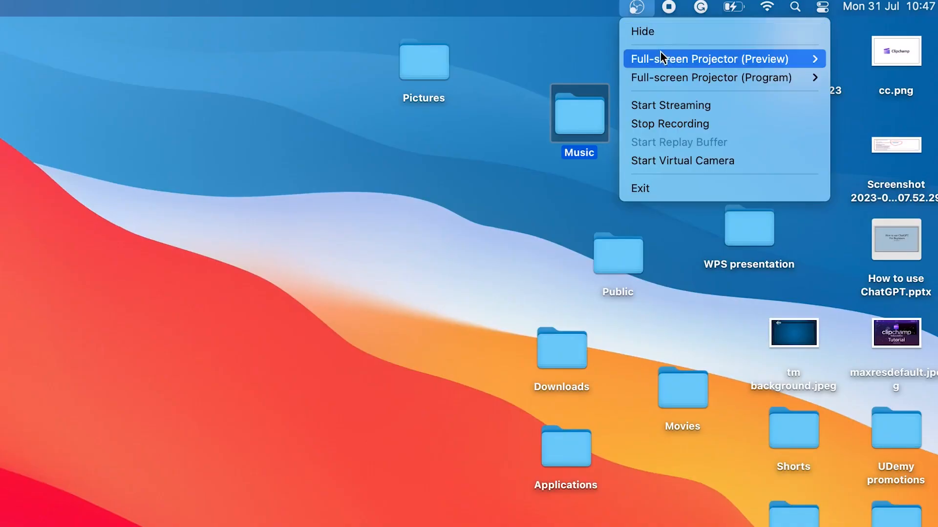
mouse_move(666, 62)
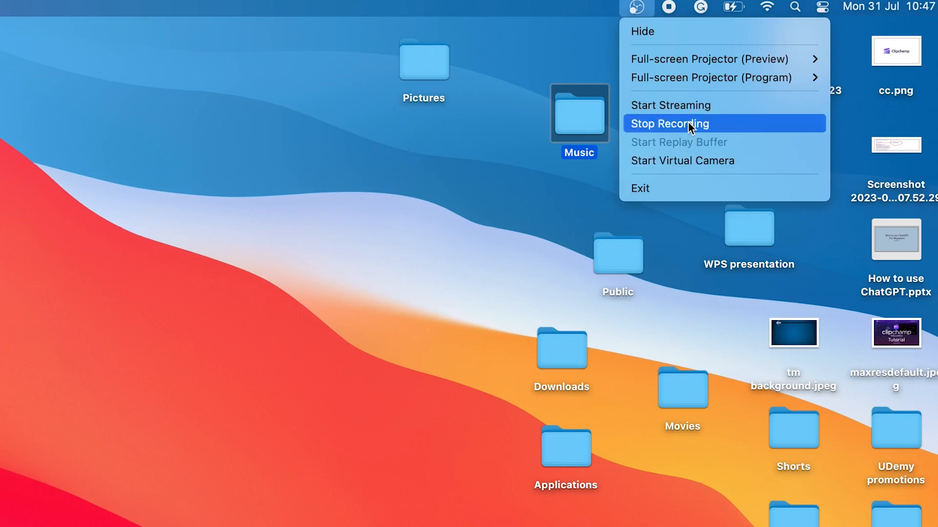
left_click(212, 342)
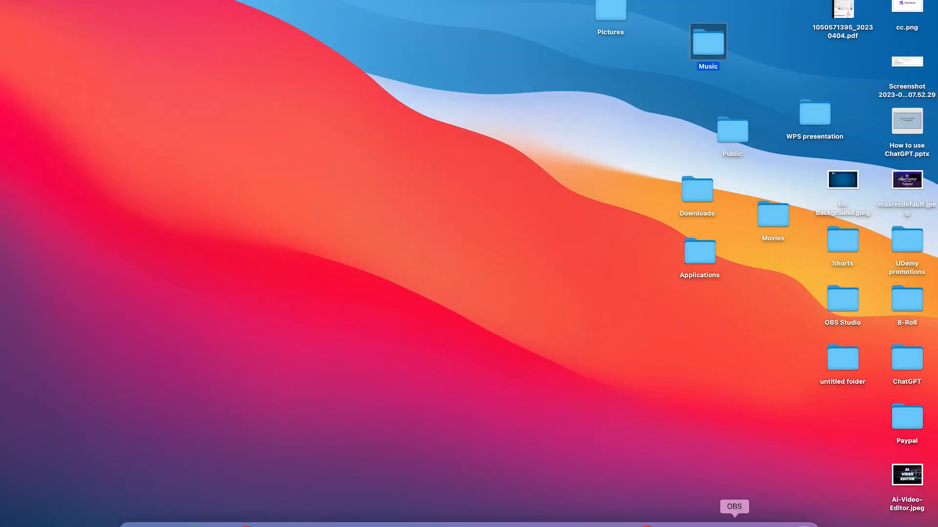
- Switch back to OBS and stop the recording, confirming the stop
left_click(733, 526)
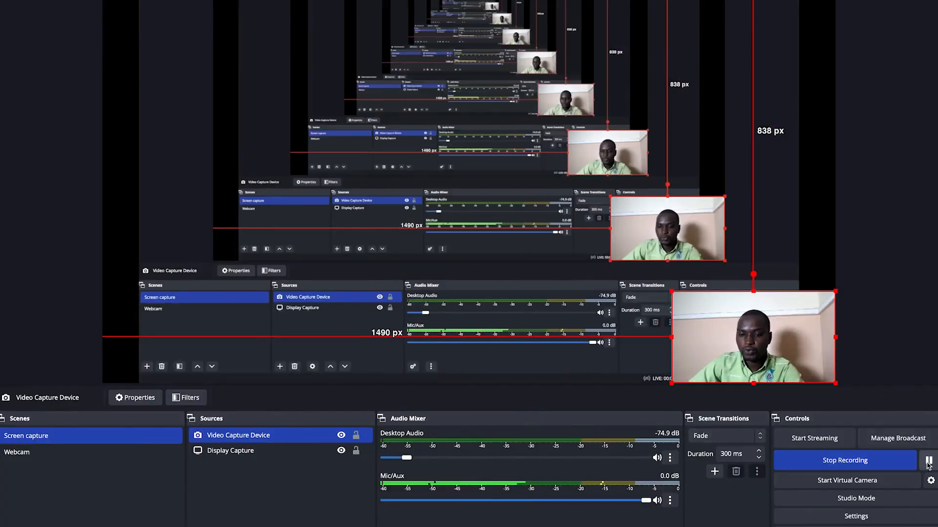
left_click(887, 462)
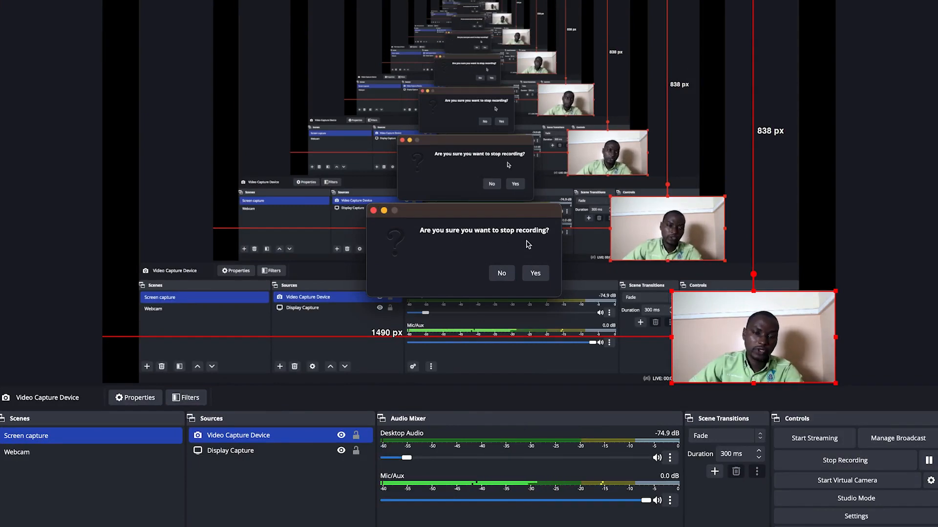
left_click(544, 276)
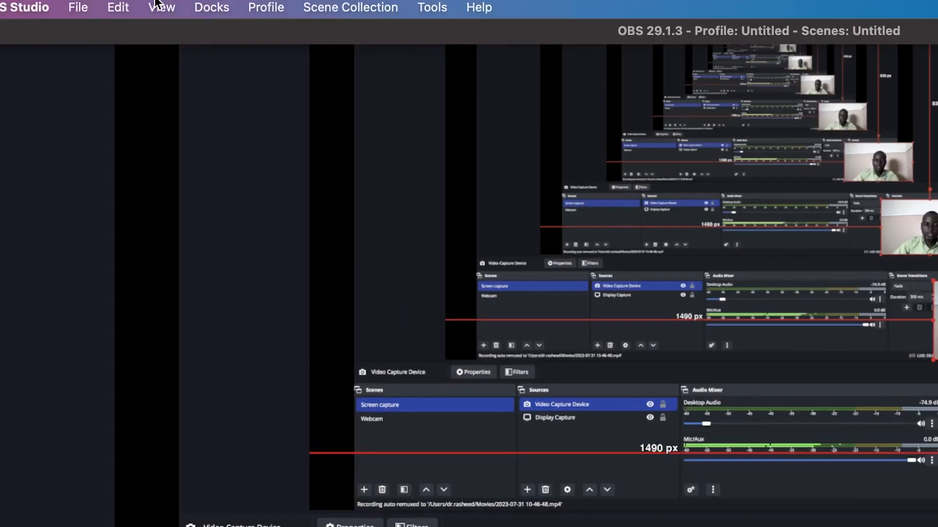
left_click(88, 5)
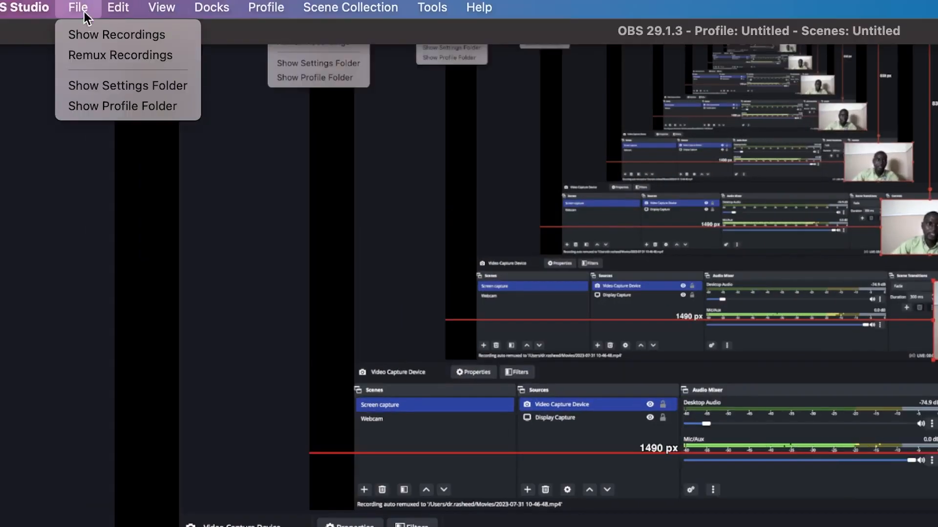
left_click(88, 39)
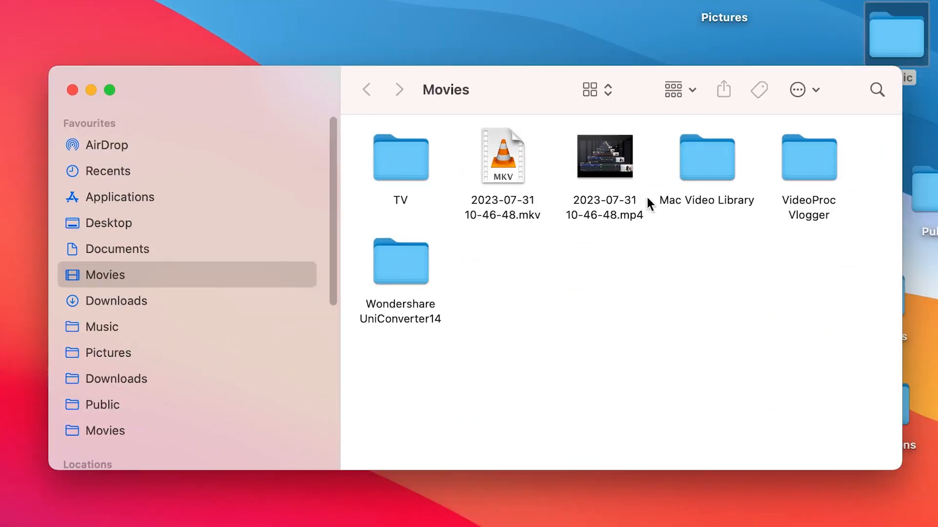
left_click(617, 207)
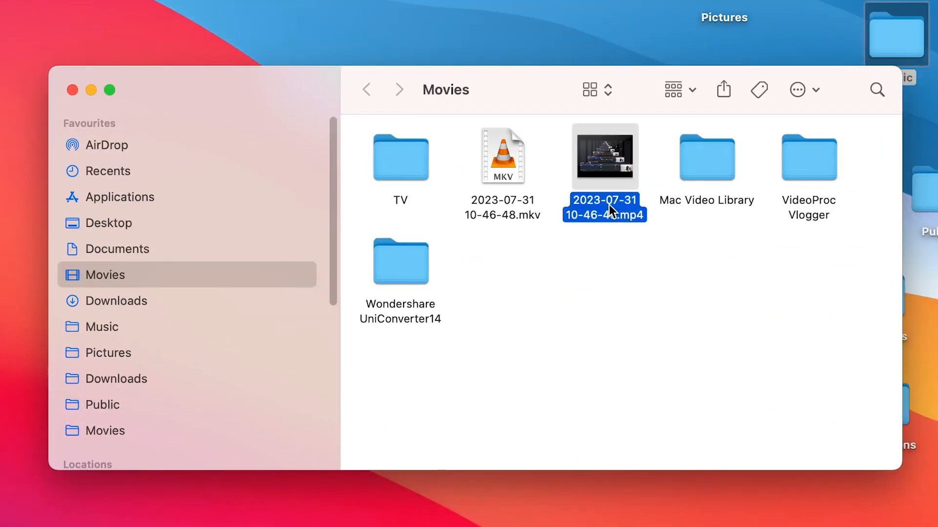
double_click(608, 207)
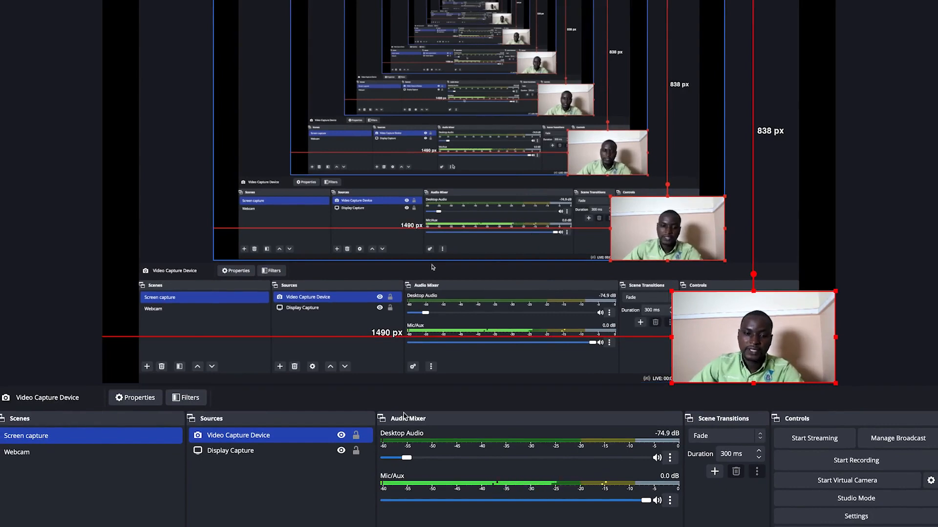
left_click(249, 458)
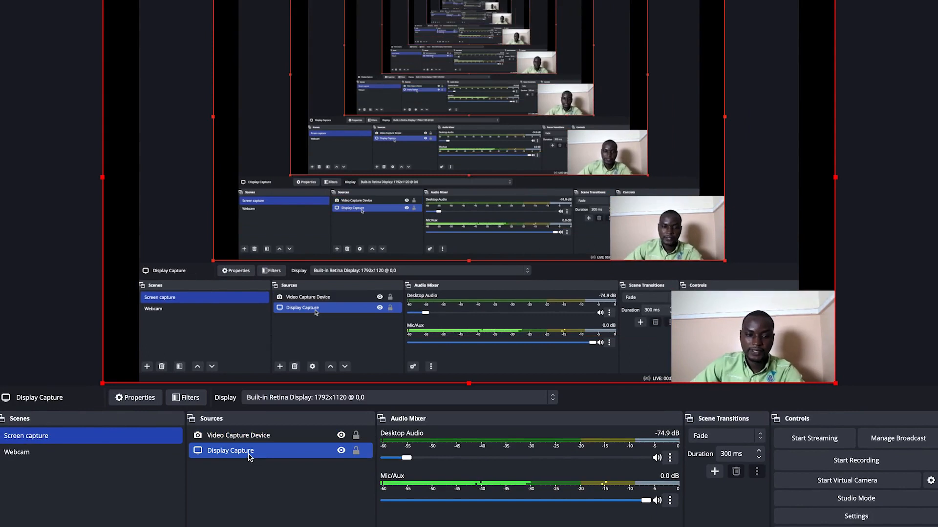
left_click(251, 441)
left_click(250, 446)
left_click(253, 441)
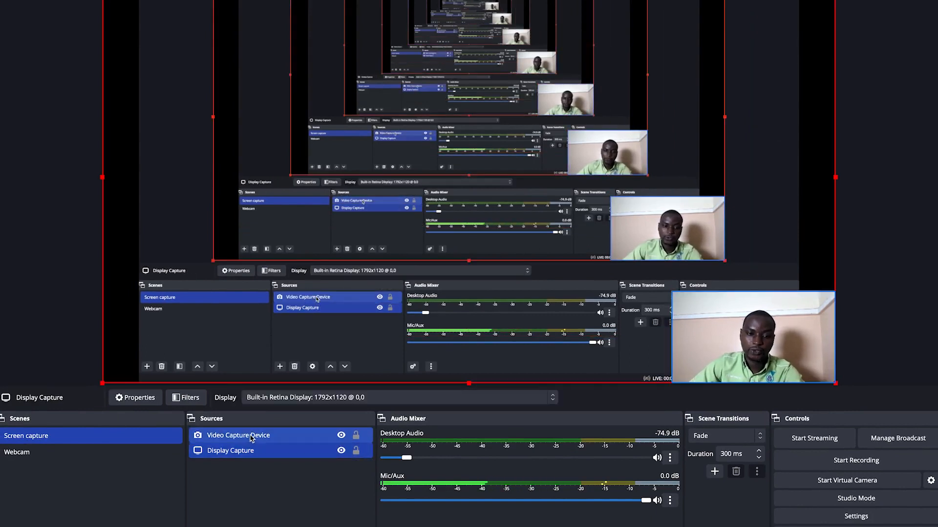
left_click(257, 449, "ctrl")
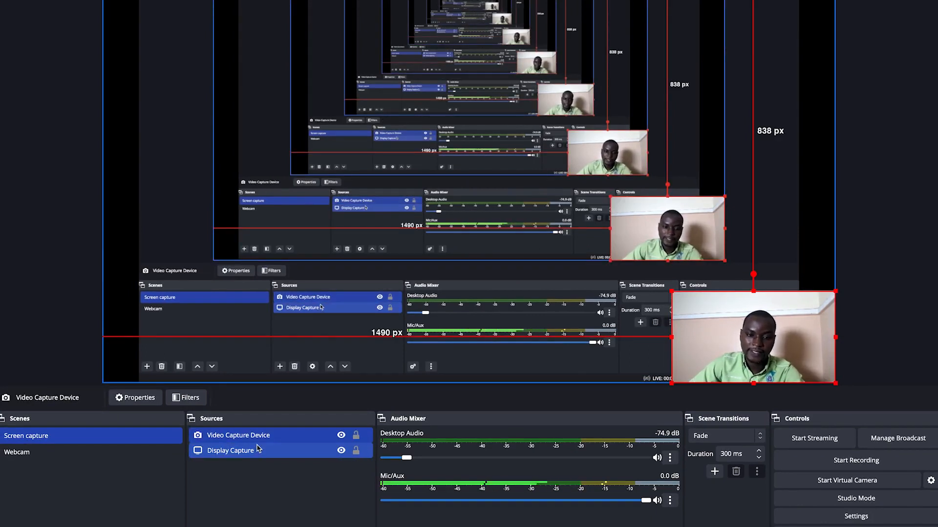
left_click(256, 449, "ctrl")
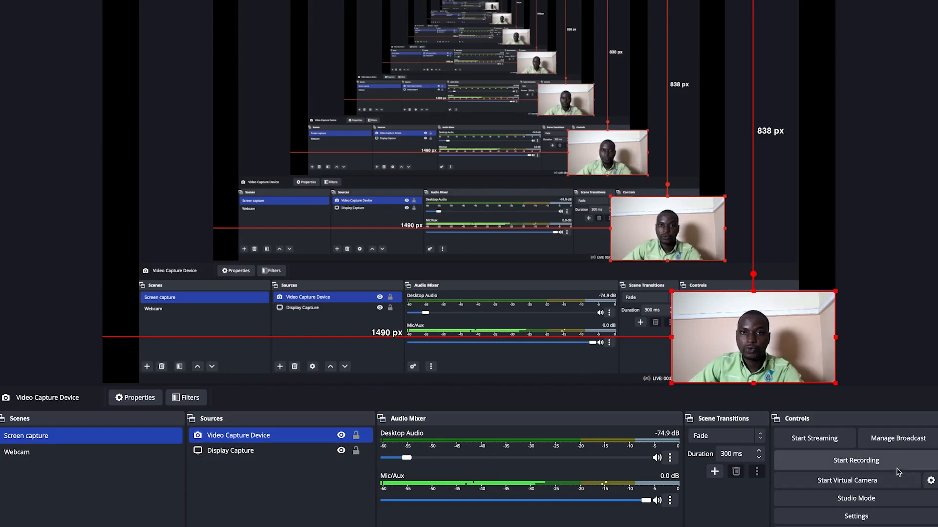
- Turn on Studio Mode and review the Stream settings without changing them
left_click(856, 499)
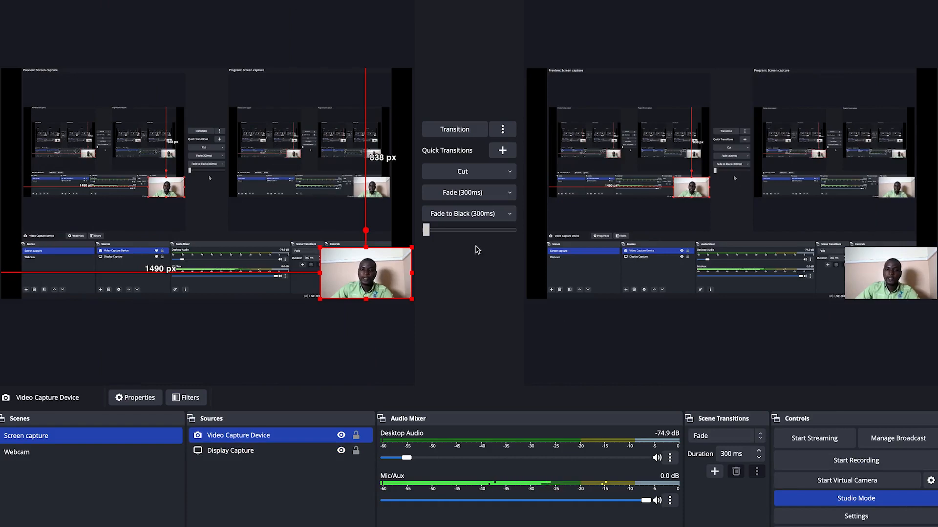
left_click(855, 517)
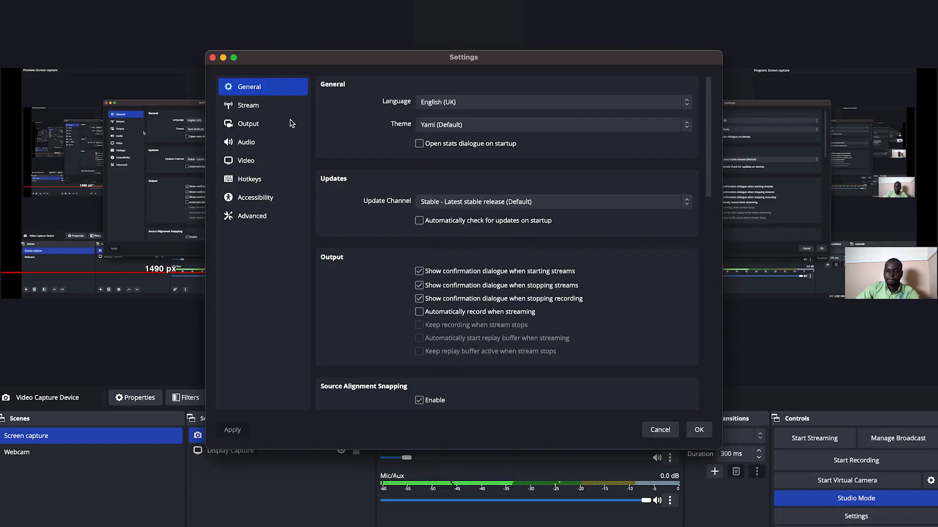
left_click(270, 109)
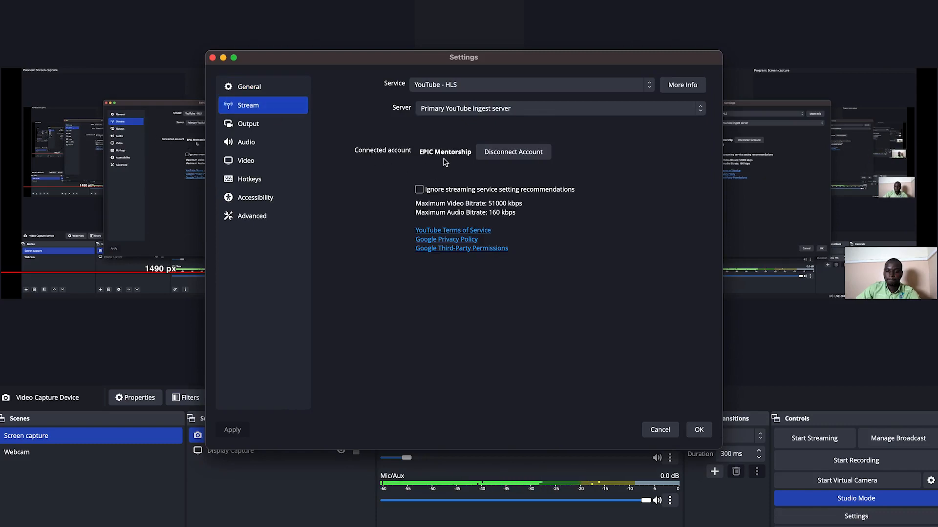
left_click(212, 58)
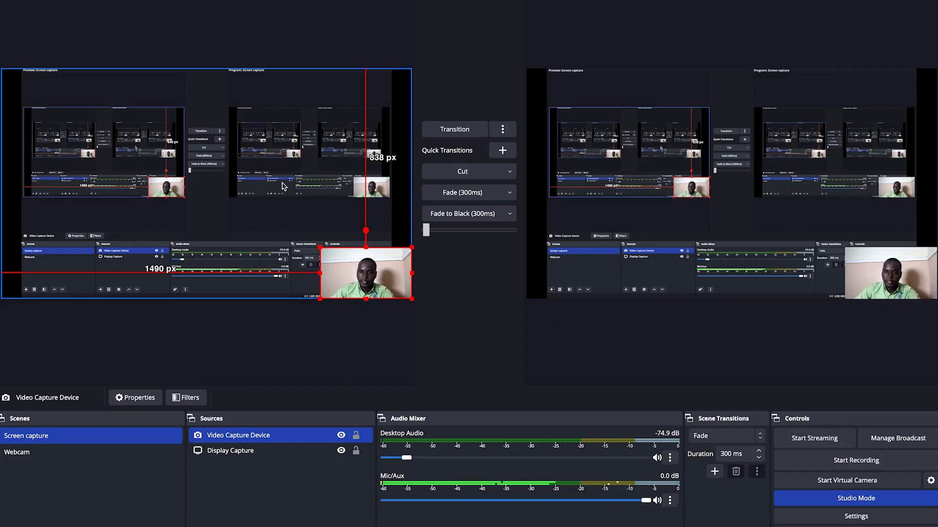
- Load the Webcam scene into the preview and transition it to the program output
left_click(260, 450)
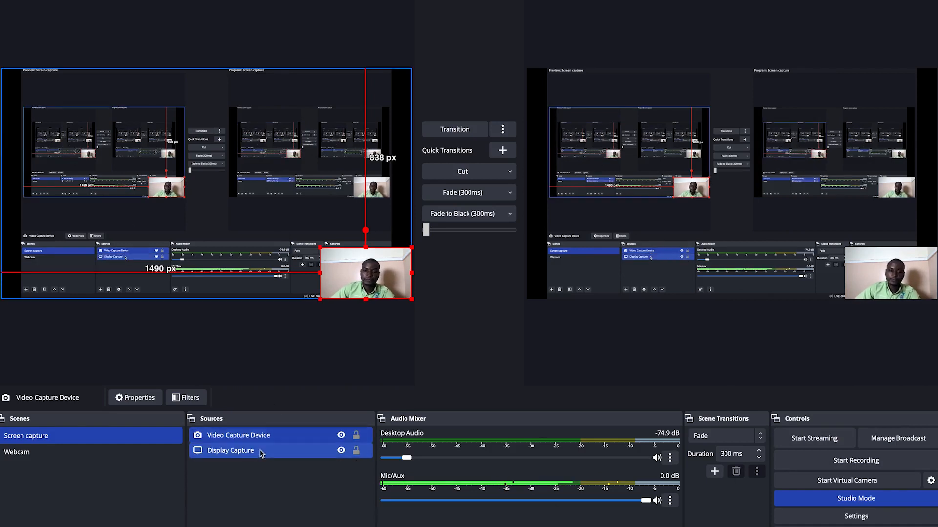
left_click(37, 453)
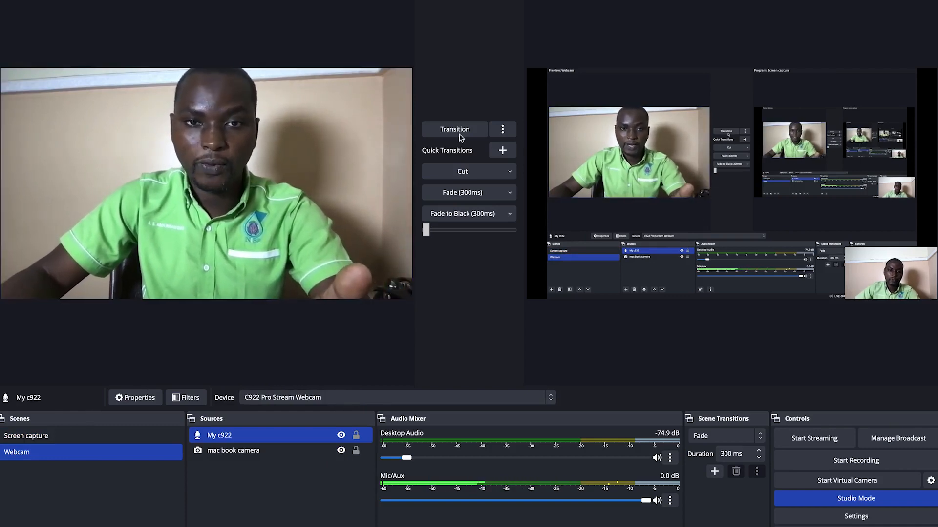
left_click(438, 129)
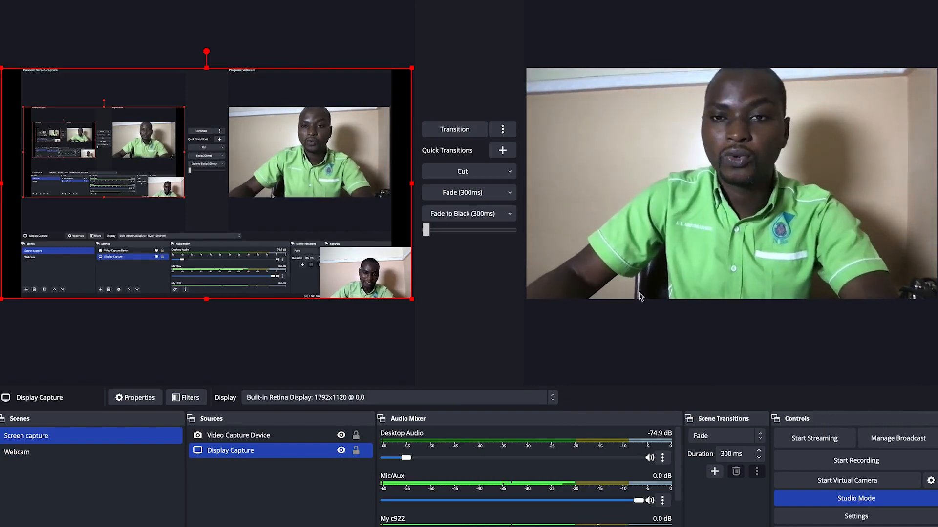
- Preview the Screen capture scene with its Video Capture Device source selected and transition the scene to the program output
left_click(238, 435)
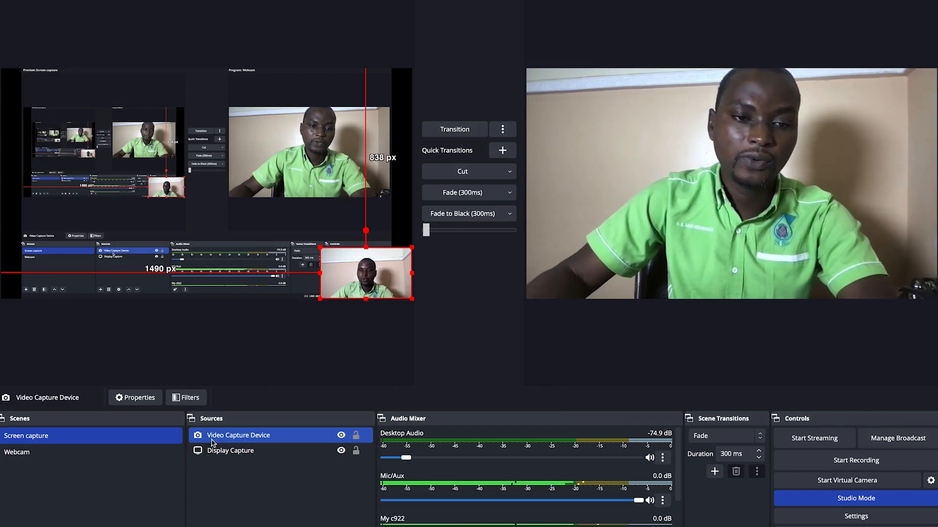
left_click(57, 454)
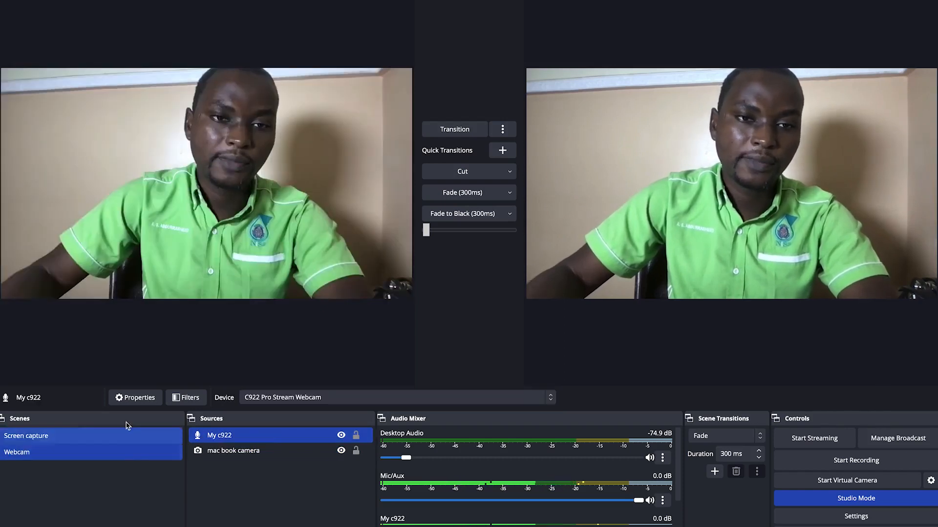
left_click(95, 441)
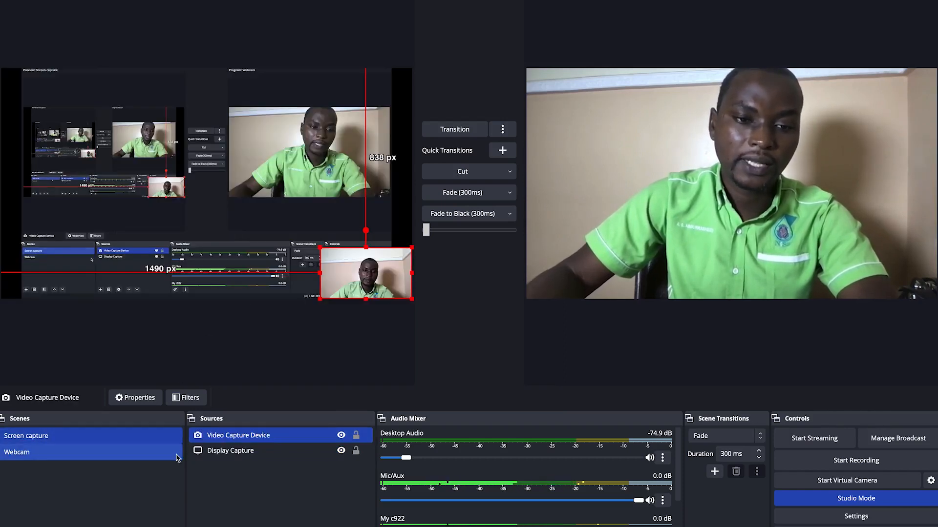
left_click(232, 455)
left_click(240, 436, "shift")
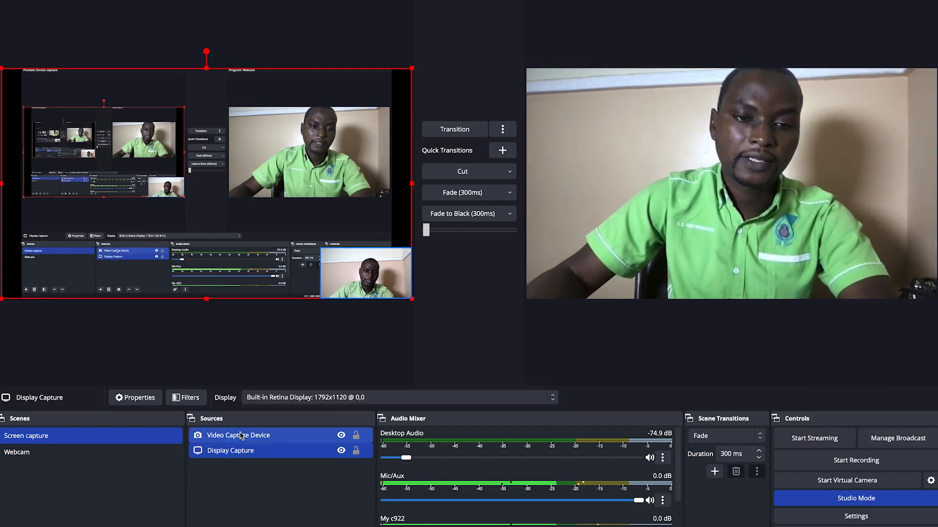
left_click(243, 436)
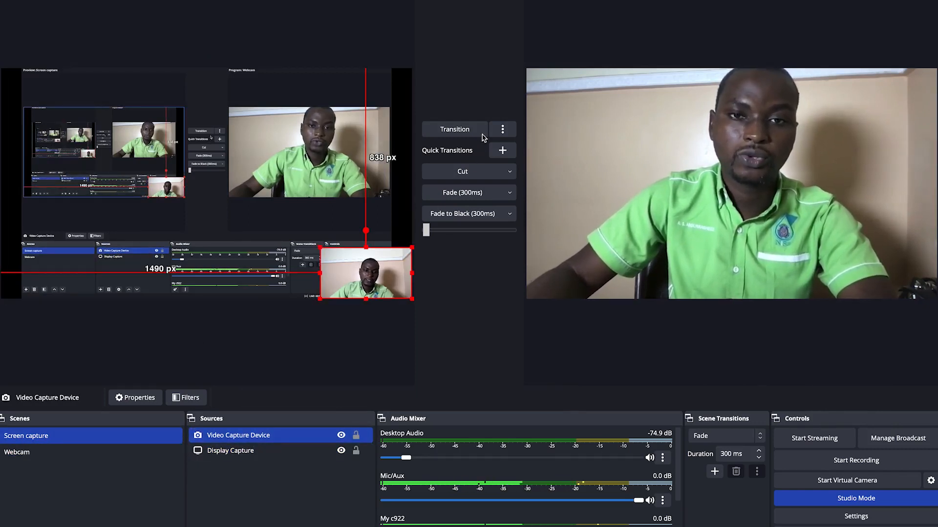
left_click(454, 129)
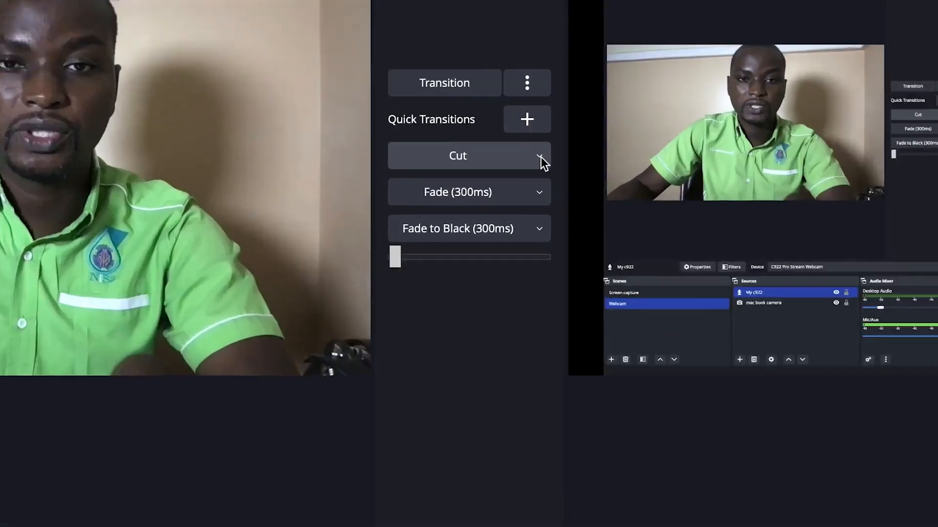
- Change the Cut quick transition to Fade with a 300 ms duration
left_click(511, 175)
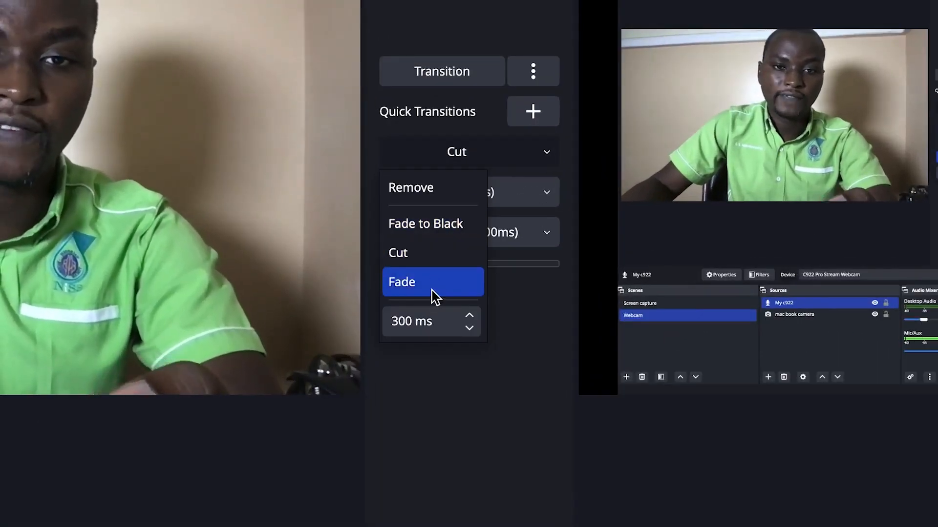
left_click(434, 289)
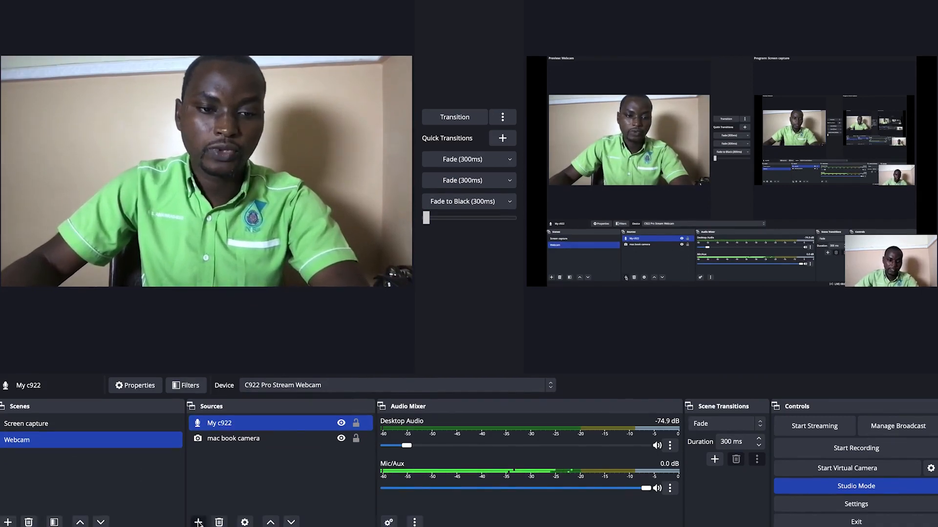
- Add a Text (FreeType 2) source named Title to the Webcam scene and enter the presenter's name as its text
left_click(198, 522)
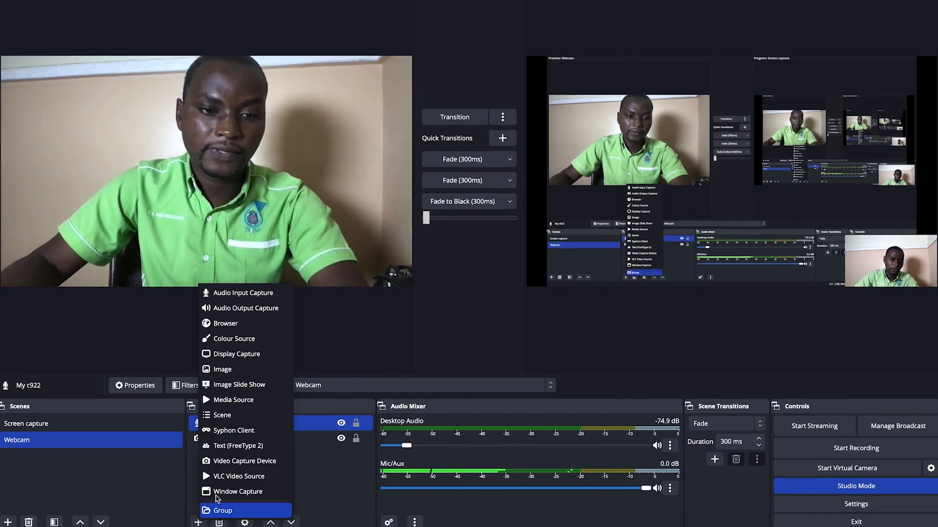
left_click(246, 446)
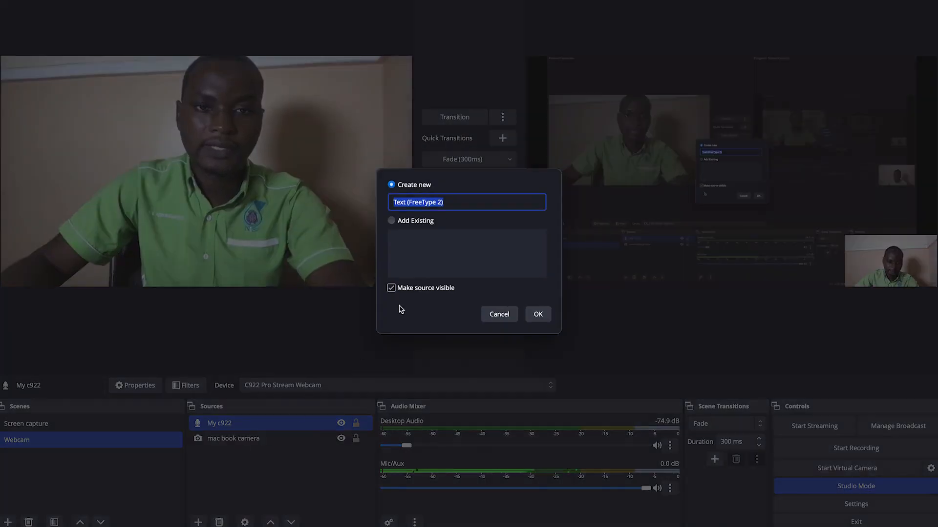
type("Title")
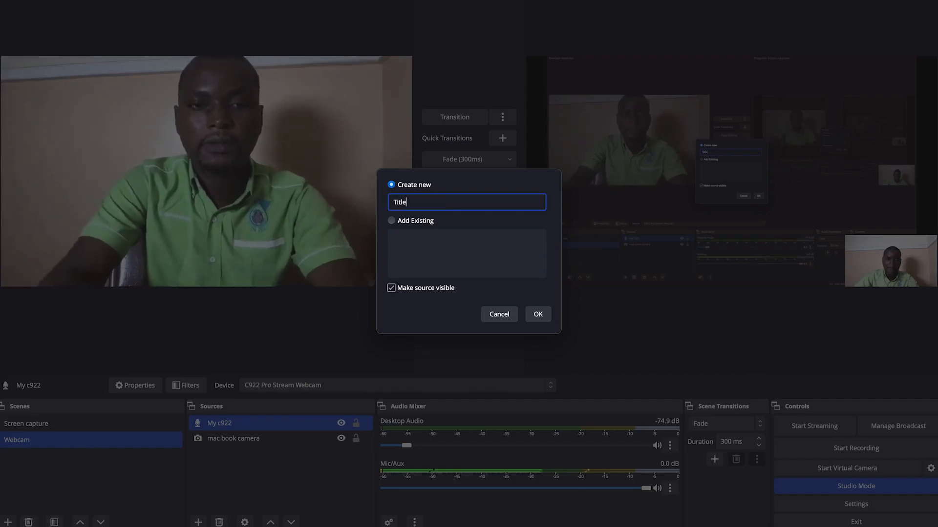
left_click(536, 316)
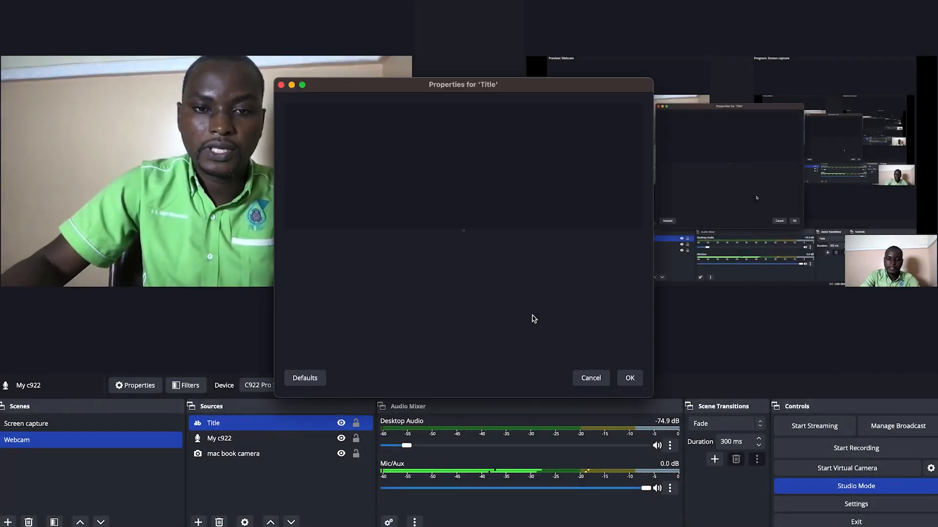
left_click(412, 287)
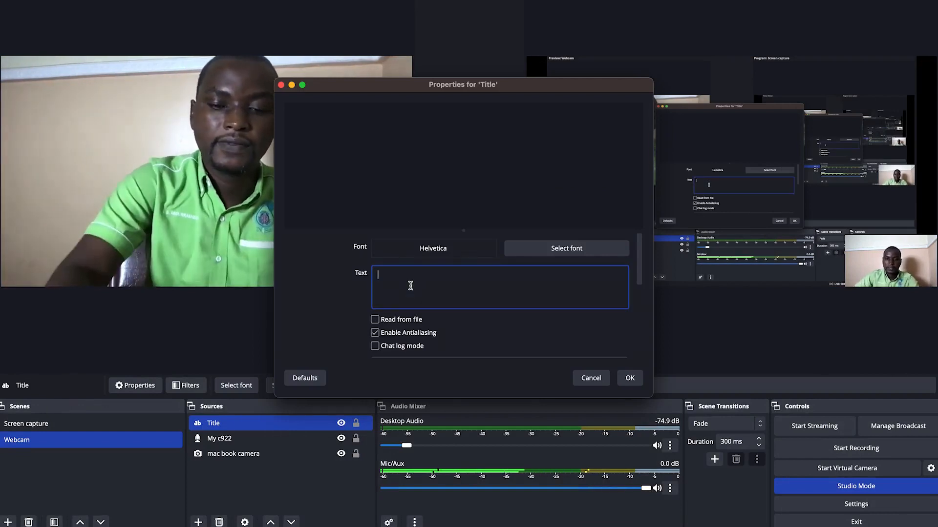
type("Dr. Rasheed")
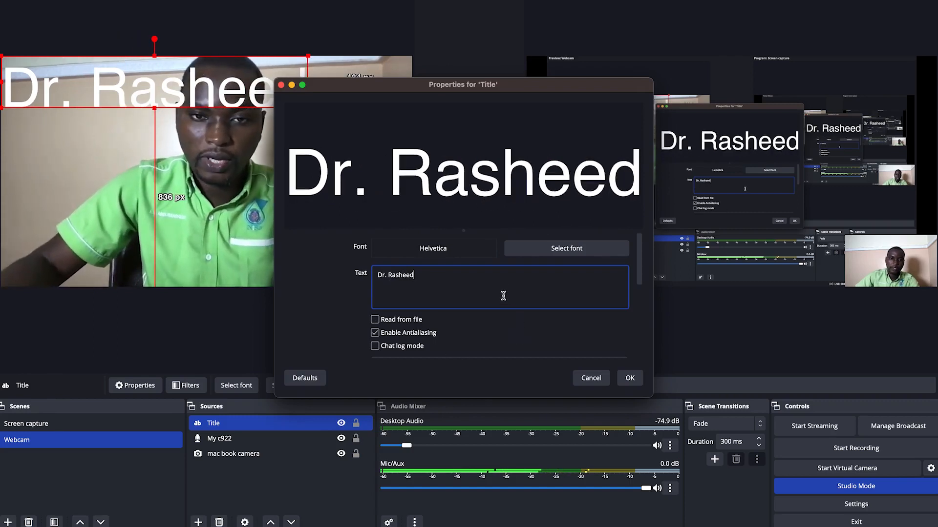
- Set the Title text font to Helvetica Regular at size 100, keeping the writing system at Any
left_click(547, 246)
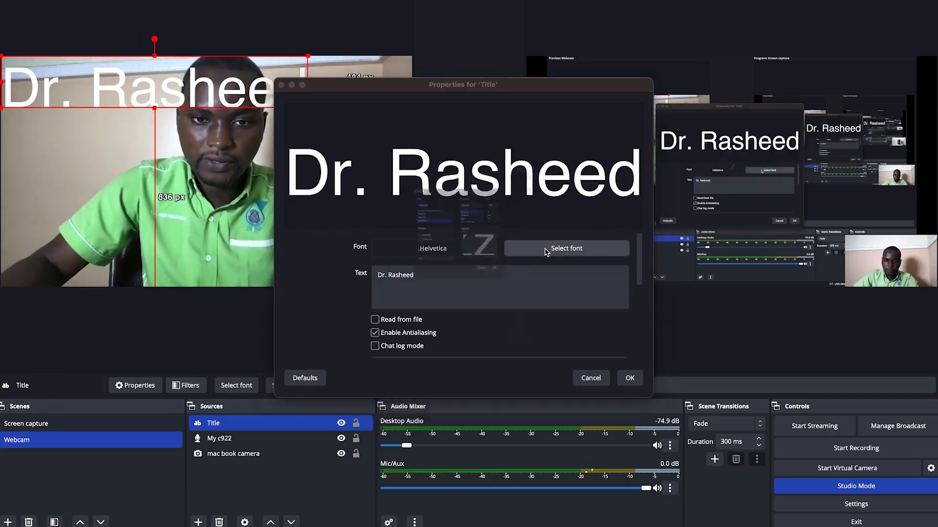
left_click_drag(397, 119, 145, 138)
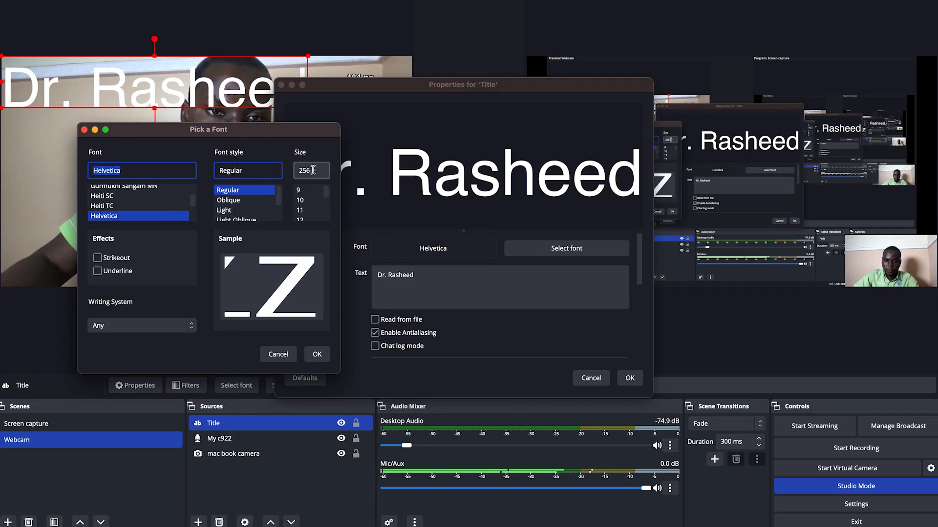
type("100")
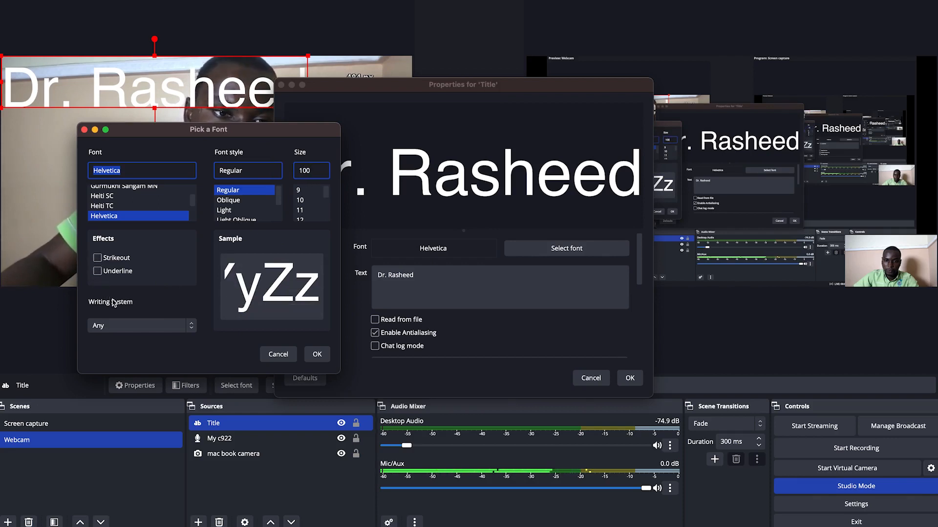
left_click(139, 327)
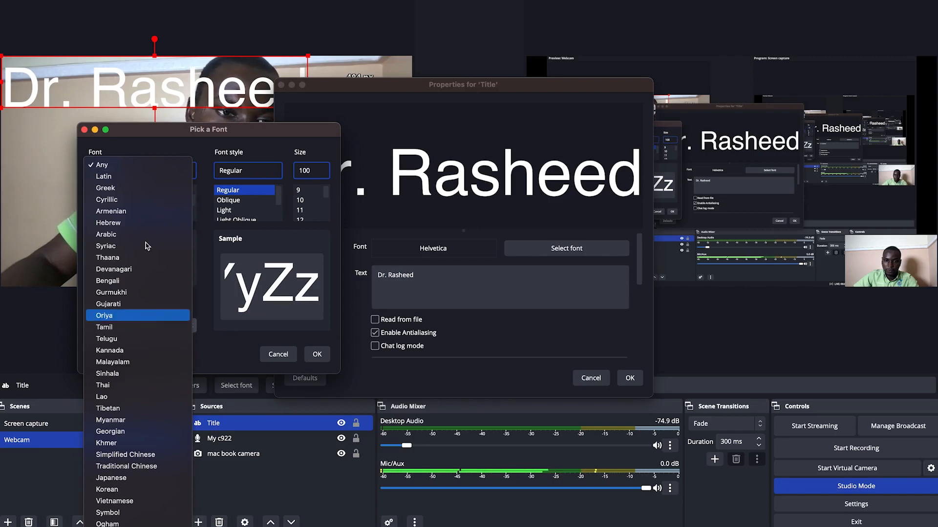
left_click(224, 359)
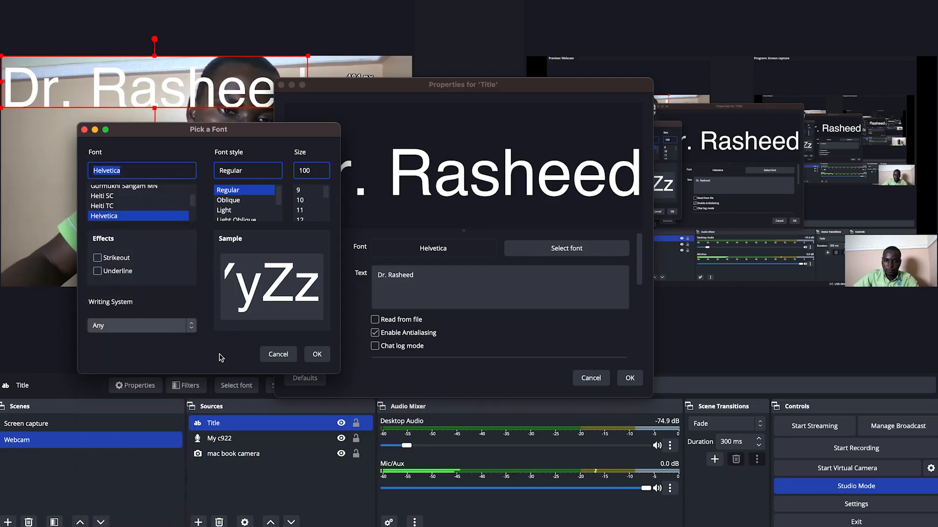
left_click(316, 356)
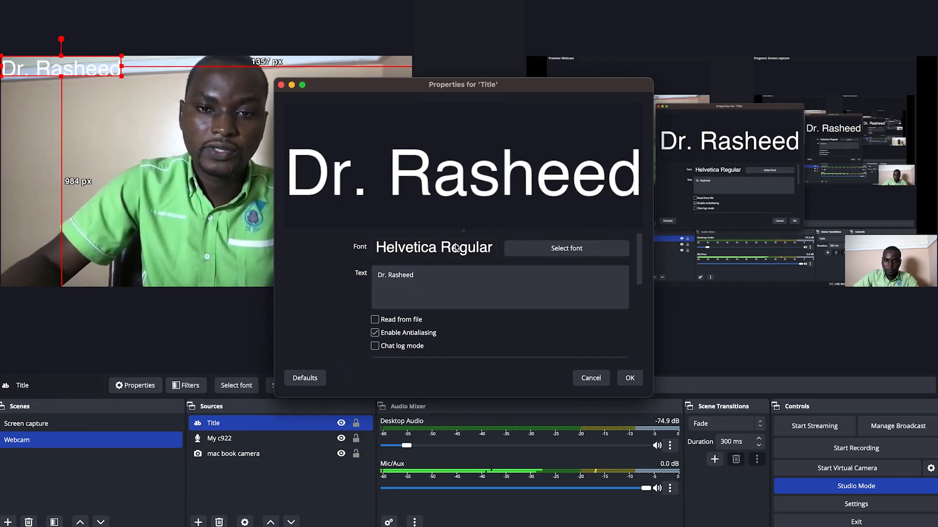
- Add "EPIC Mentorship" as the title's second line and shrink the text into the lower-left corner of the webcam picture
left_click(446, 278)
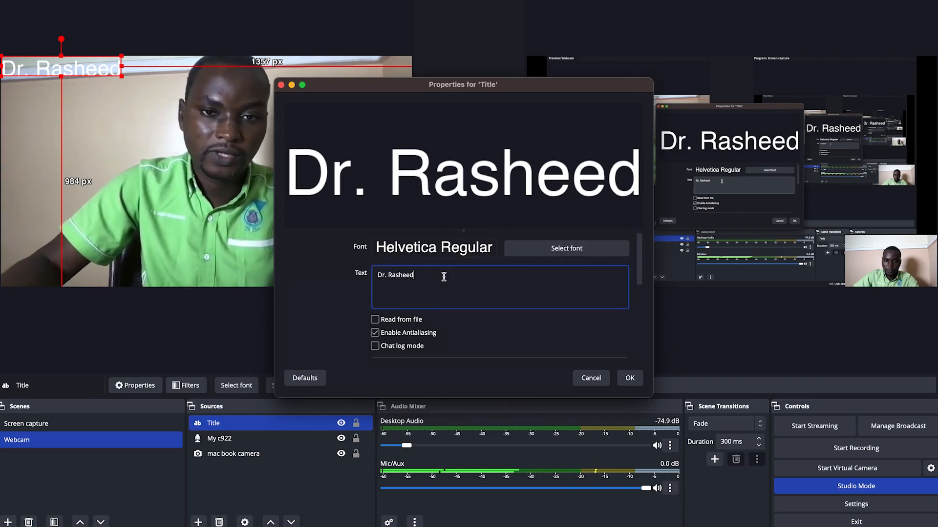
key("Return")
type("E")
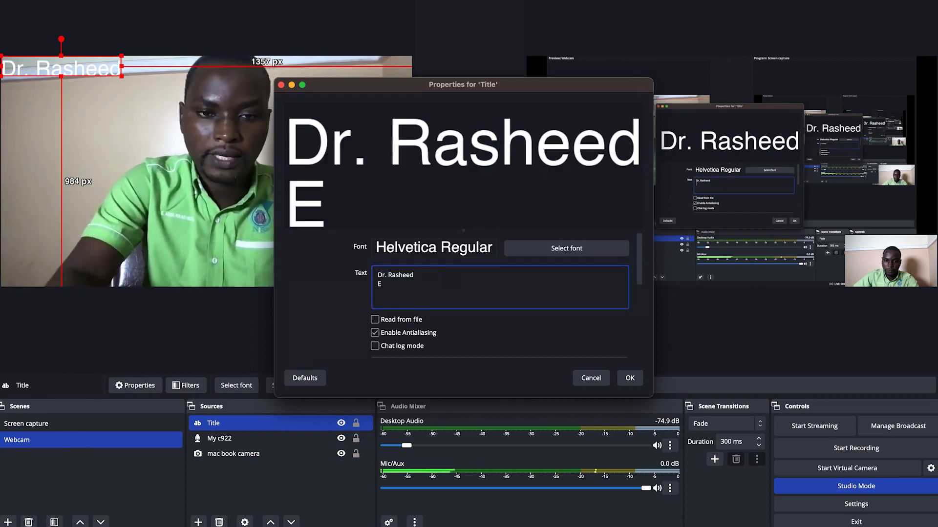
type("PIC Mentorship")
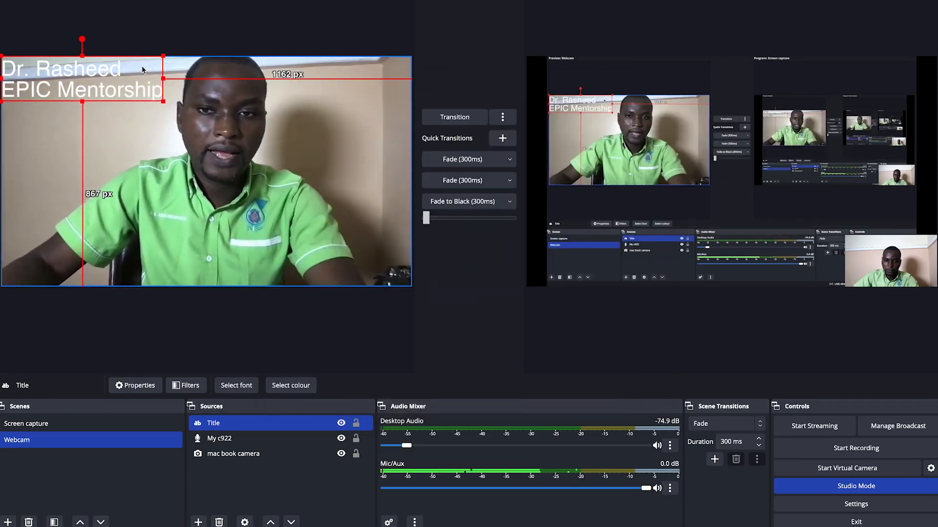
left_click_drag(165, 56, 39, 273)
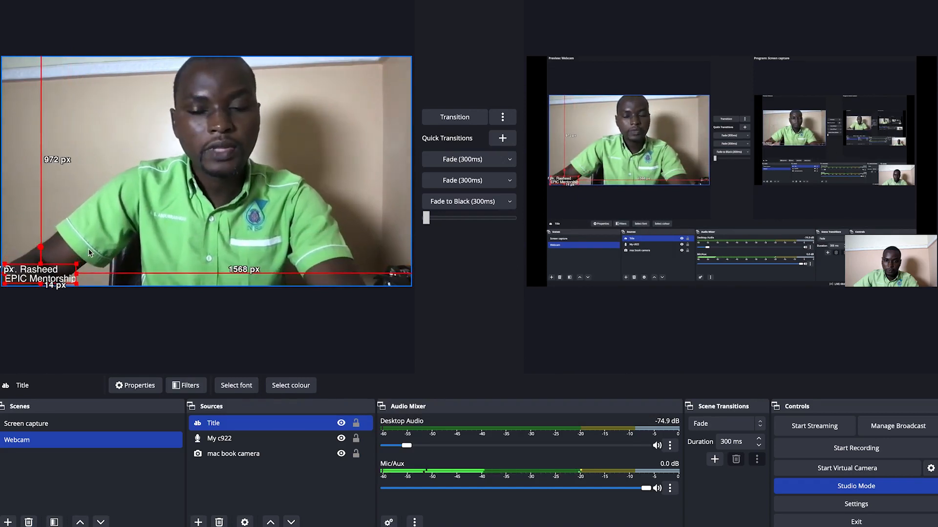
- Add a new Image source named logo to the Webcam scene
left_click(200, 513)
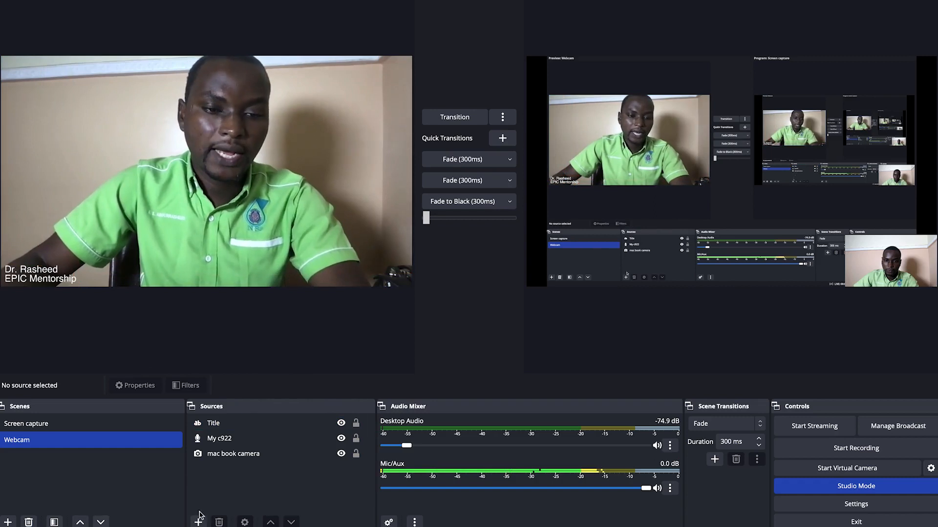
left_click(198, 523)
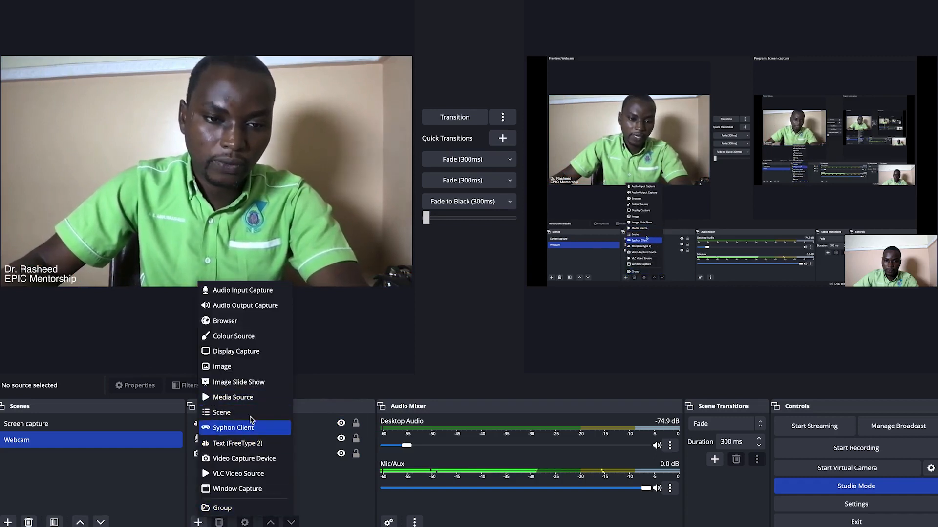
left_click(245, 367)
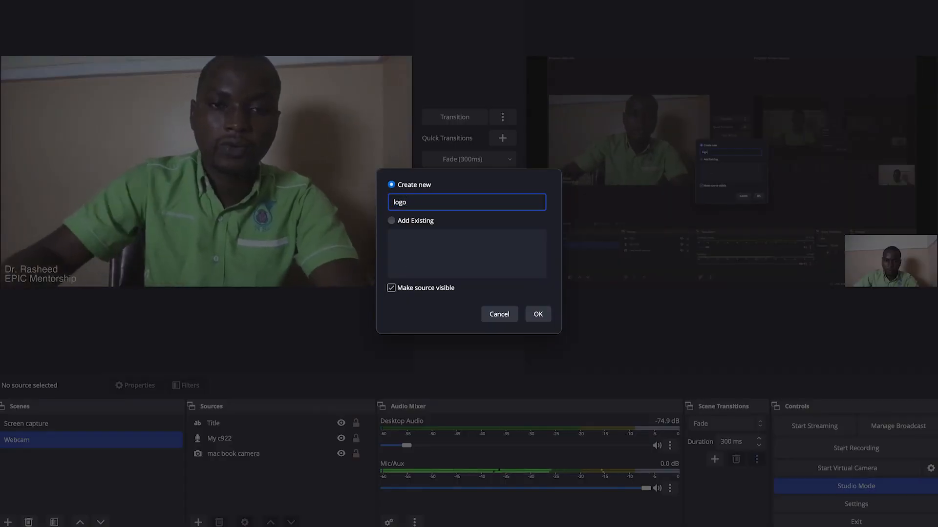
left_click(538, 315)
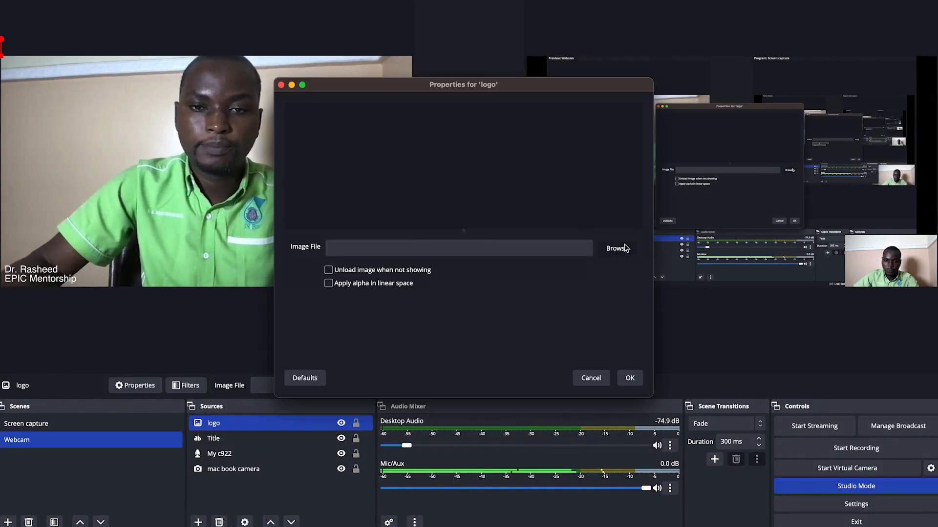
- Load the robot head JPEG from Downloads as the logo and shrink it into the upper-right corner of the webcam picture
left_click(615, 249)
left_click(394, 145)
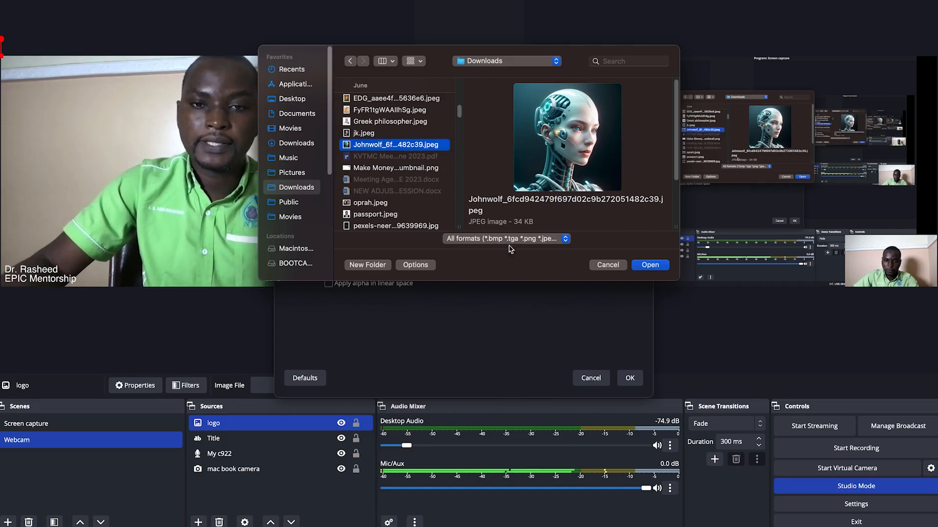
left_click(658, 268)
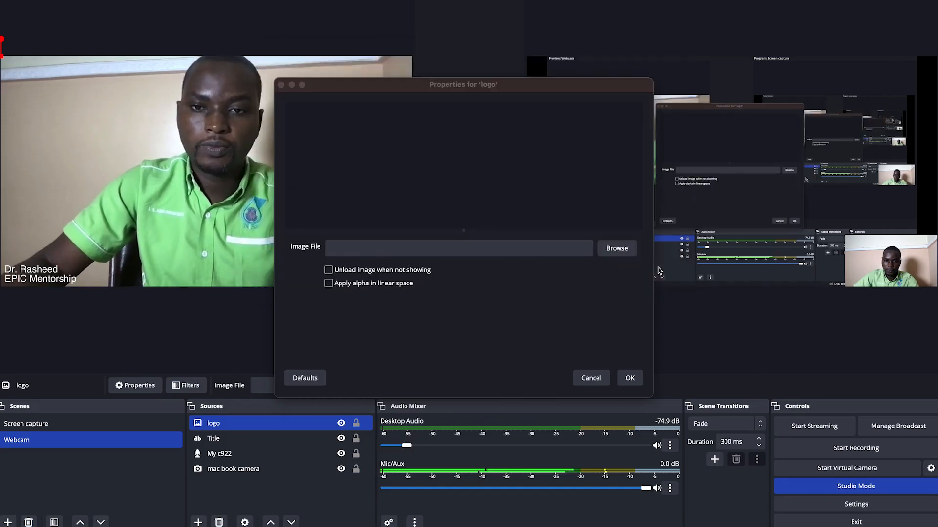
left_click(629, 379)
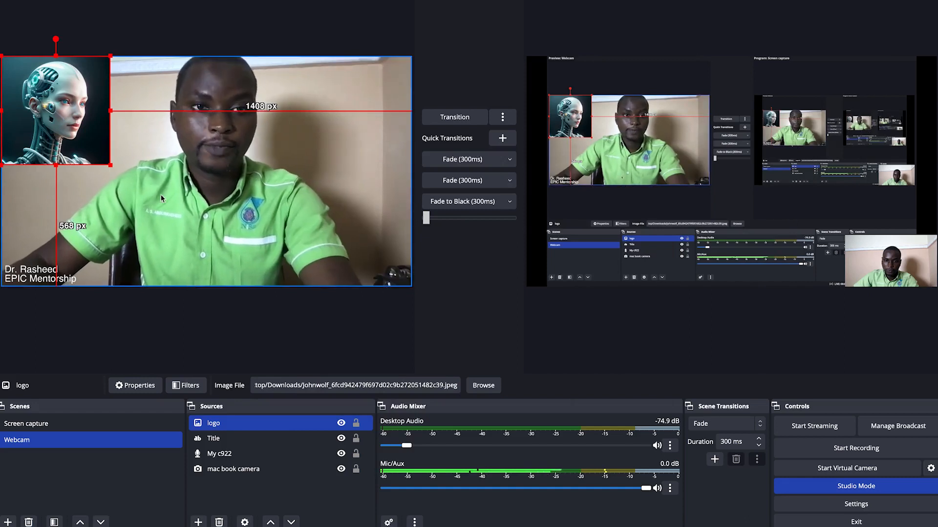
left_click_drag(111, 57, 397, 69)
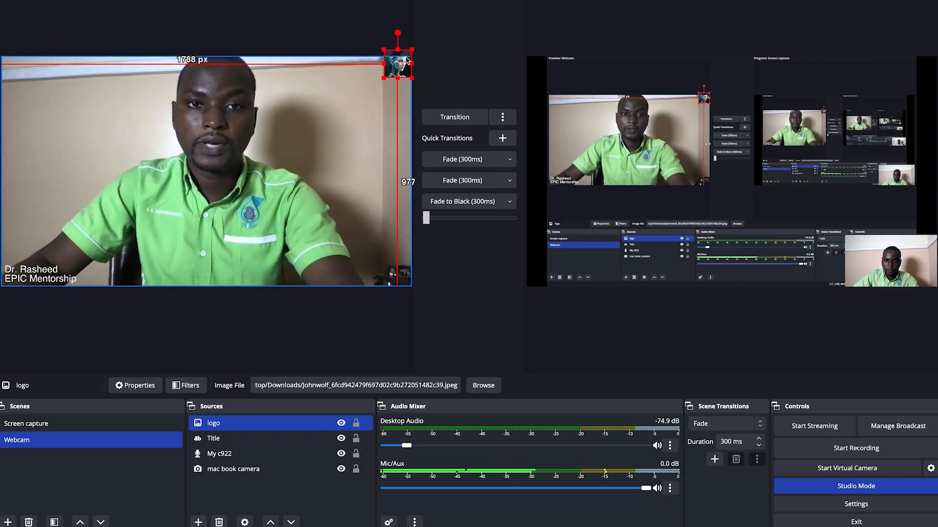
left_click_drag(397, 69, 397, 72)
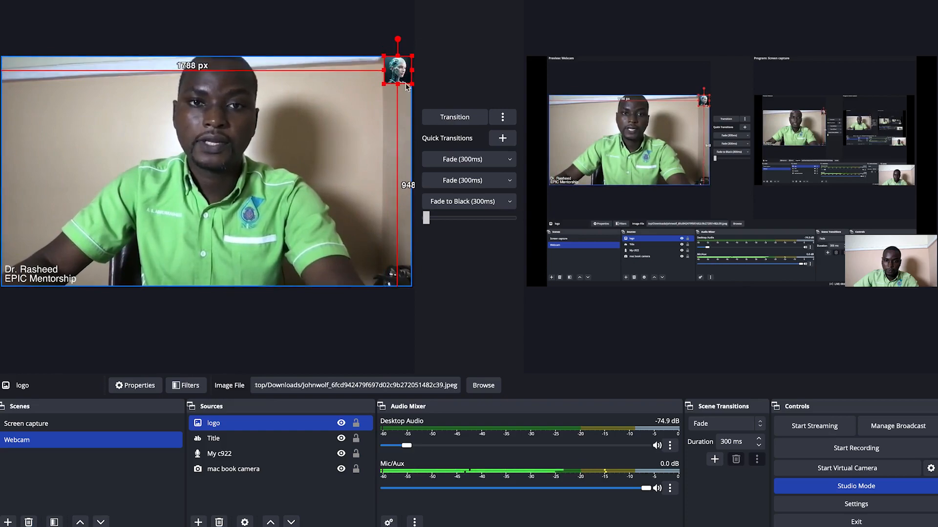